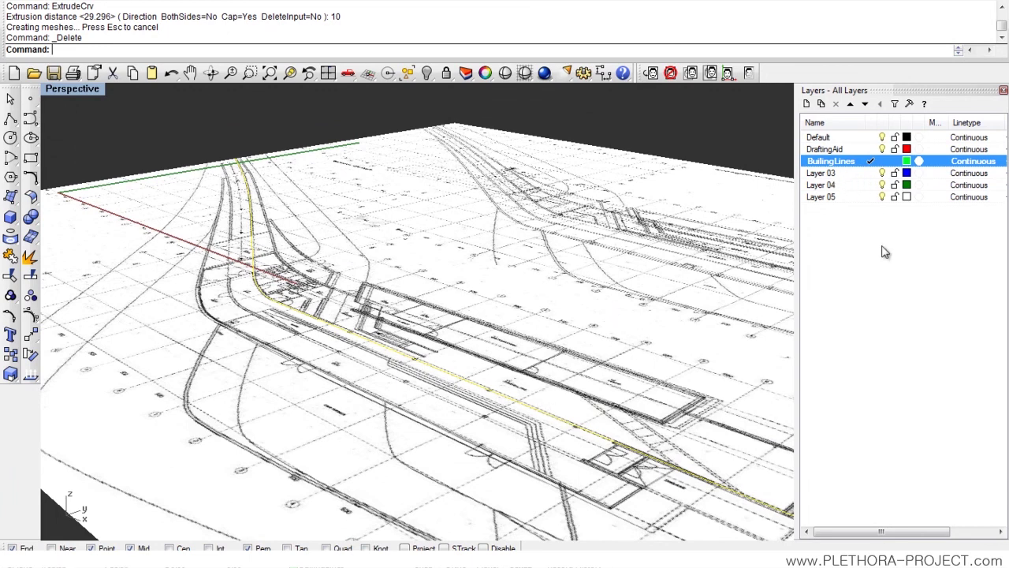
- Rename Layer 03 as Surfaces and set its layer color to Black
{"action": "left_click", "coordinate": [830, 175]}
{"action": "left_click", "coordinate": [837, 181]}
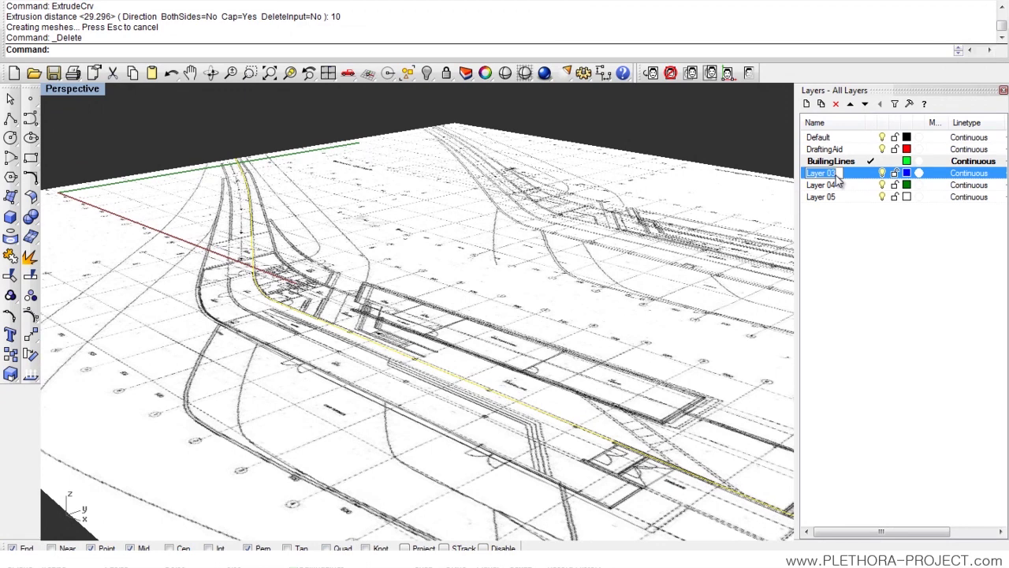
{"action": "type", "text": "Surfaces"}
{"action": "key", "text": "Return"}
{"action": "left_click", "coordinate": [907, 173]}
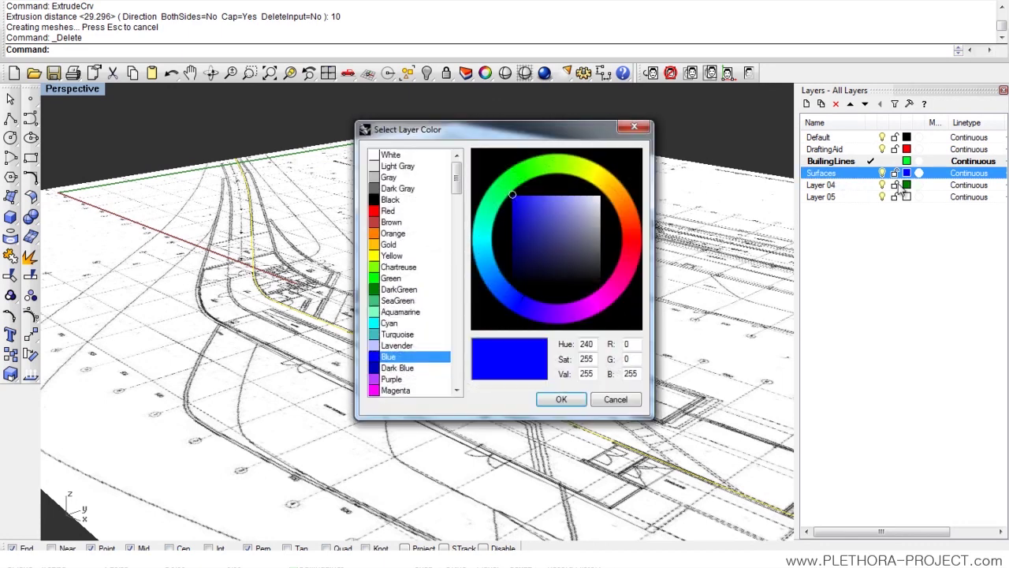
{"action": "left_click", "coordinate": [390, 200]}
{"action": "left_click", "coordinate": [570, 400]}
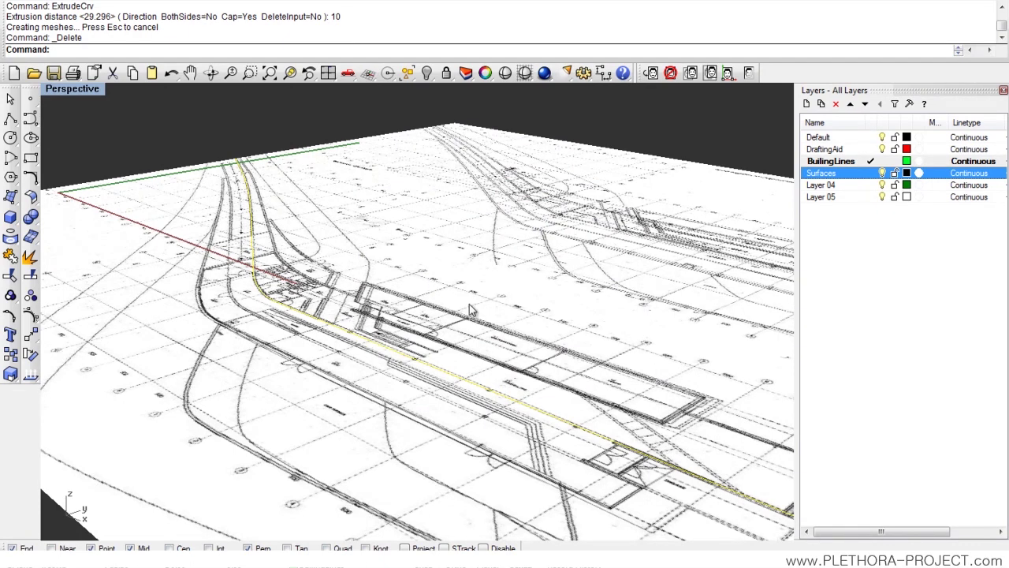
- Extrude the selected building curve vertically by 10 units with ExtrudeCrv
{"action": "right_click_drag", "start_coordinate": [365, 323], "coordinate": [390, 296]}
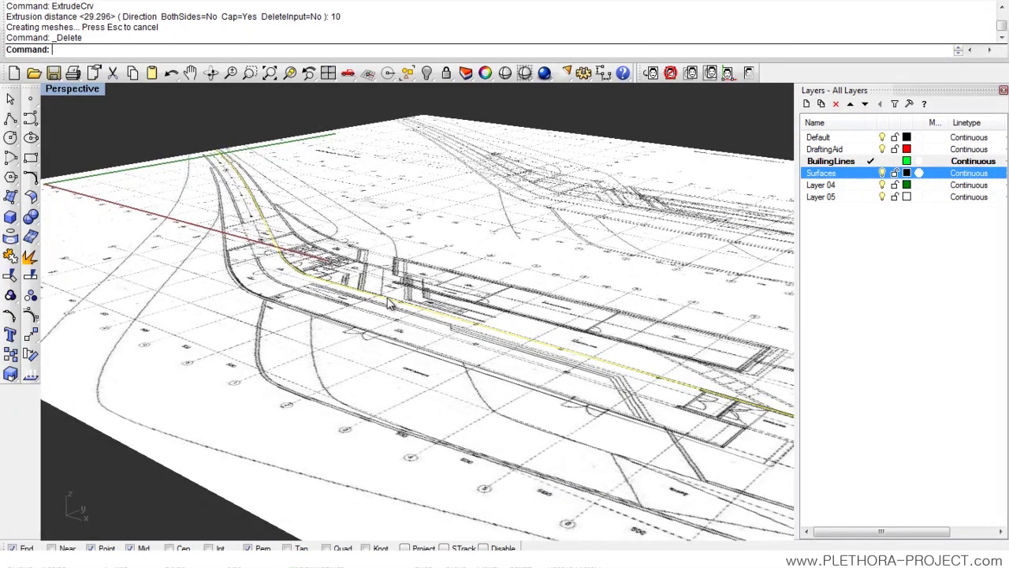
{"action": "type", "text": "trude"}
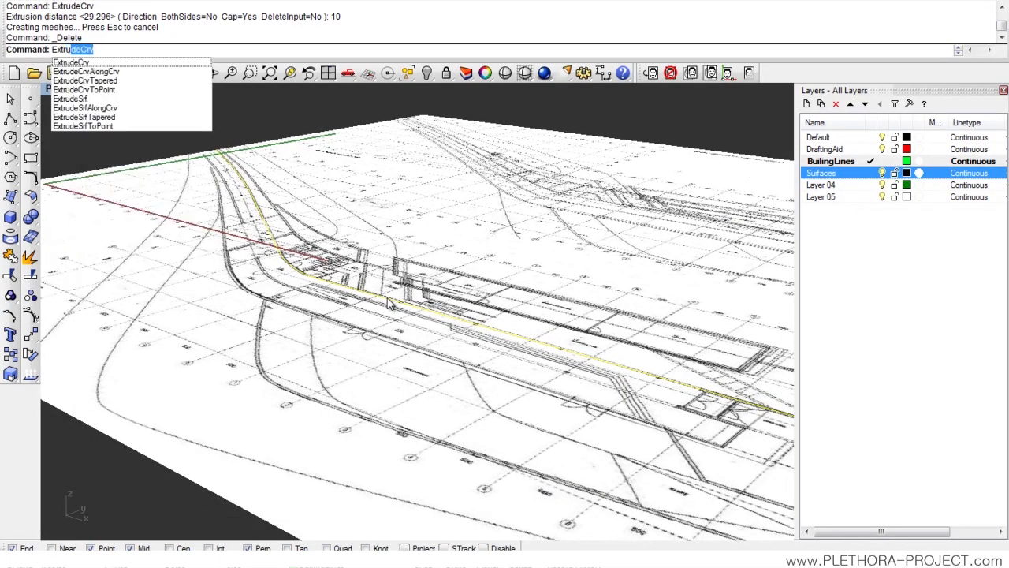
{"action": "left_click", "coordinate": [70, 63]}
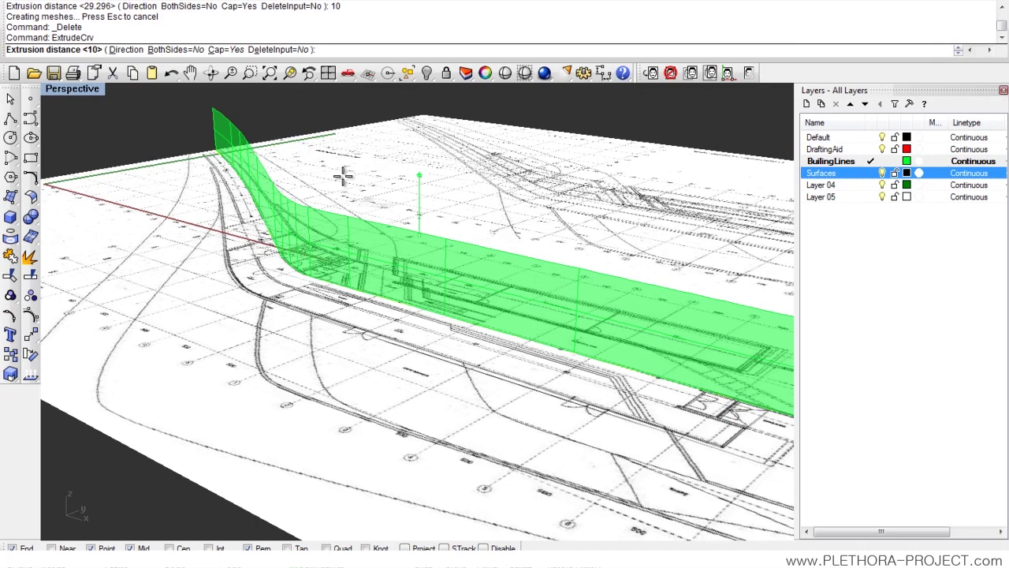
{"action": "key", "text": "Return"}
{"action": "right_click_drag", "start_coordinate": [343, 175], "coordinate": [447, 268]}
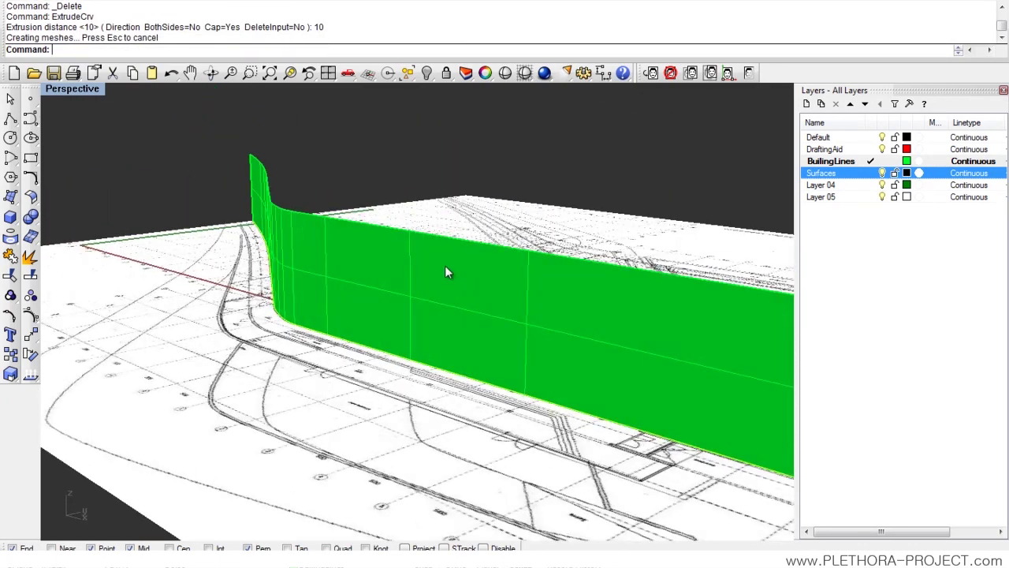
- Move the extruded wall surface to the Surfaces layer and clear the selection
{"action": "right_click", "coordinate": [835, 173]}
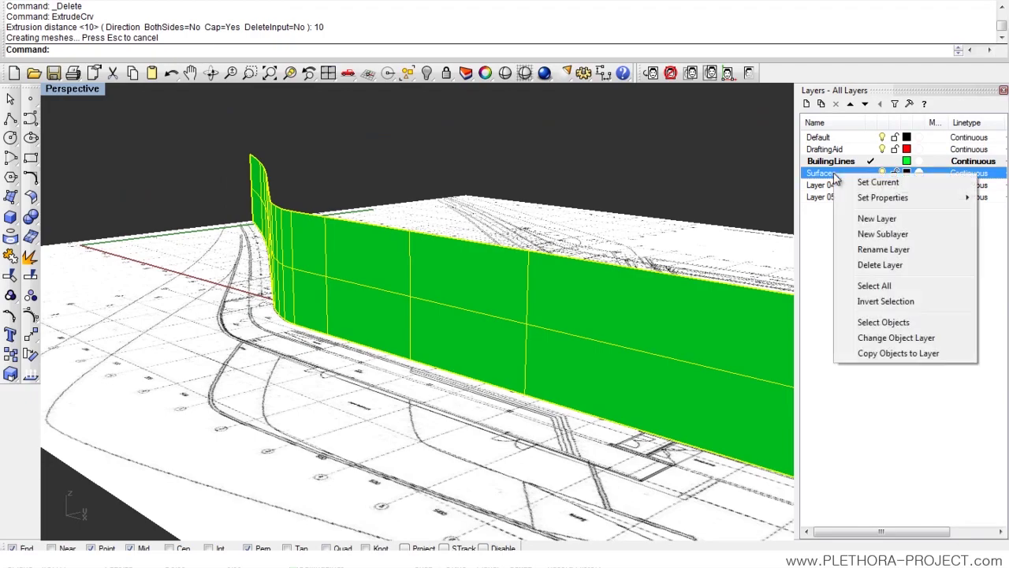
{"action": "left_click", "coordinate": [877, 338]}
{"action": "right_click_drag", "start_coordinate": [636, 338], "coordinate": [424, 286]}
{"action": "key", "text": "Escape"}
- Show the Front view at full size in shaded display with the whole extruded wall framed
{"action": "double_click", "coordinate": [75, 91]}
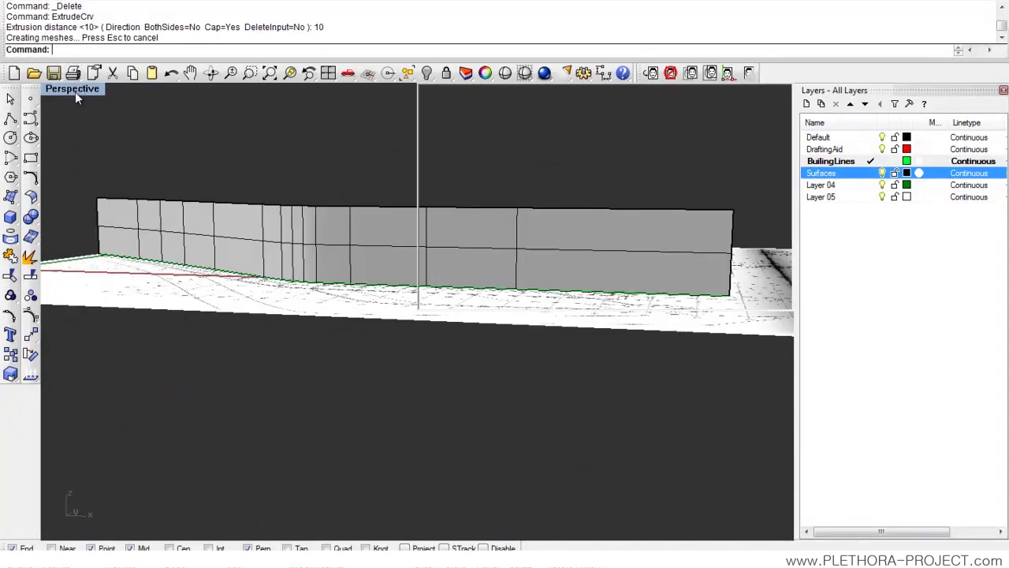
{"action": "left_click", "coordinate": [67, 323]}
{"action": "double_click", "coordinate": [67, 323]}
{"action": "scroll", "coordinate": [379, 329], "scroll_direction": "down", "scroll_amount": 5}
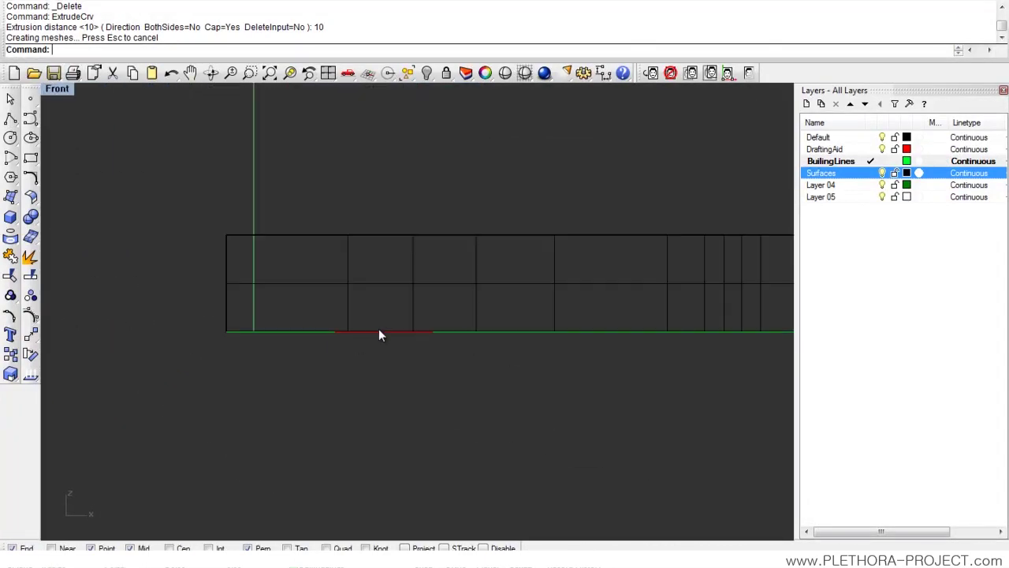
{"action": "left_click", "coordinate": [525, 73]}
{"action": "scroll", "coordinate": [394, 292], "scroll_direction": "up", "scroll_amount": 4}
{"action": "scroll", "coordinate": [378, 245], "scroll_direction": "down", "scroll_amount": 3}
{"action": "right_click_drag", "start_coordinate": [345, 248], "coordinate": [342, 247]}
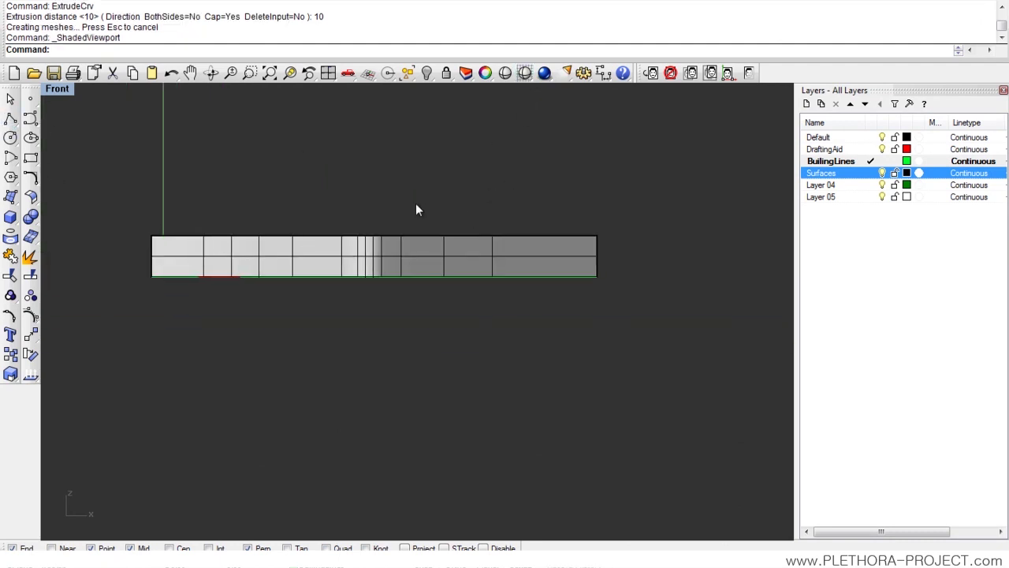
- Draw an open stepped polyline across the wall in the Front view, starting and ending below the wall's bottom edge
{"action": "left_click", "coordinate": [10, 118]}
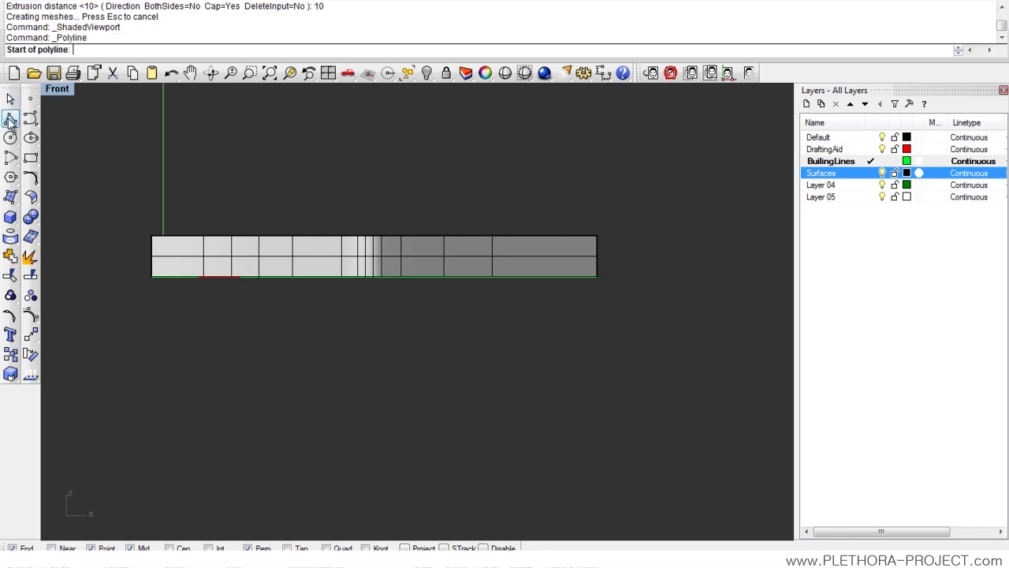
{"action": "scroll", "coordinate": [199, 291], "scroll_direction": "up", "scroll_amount": 4}
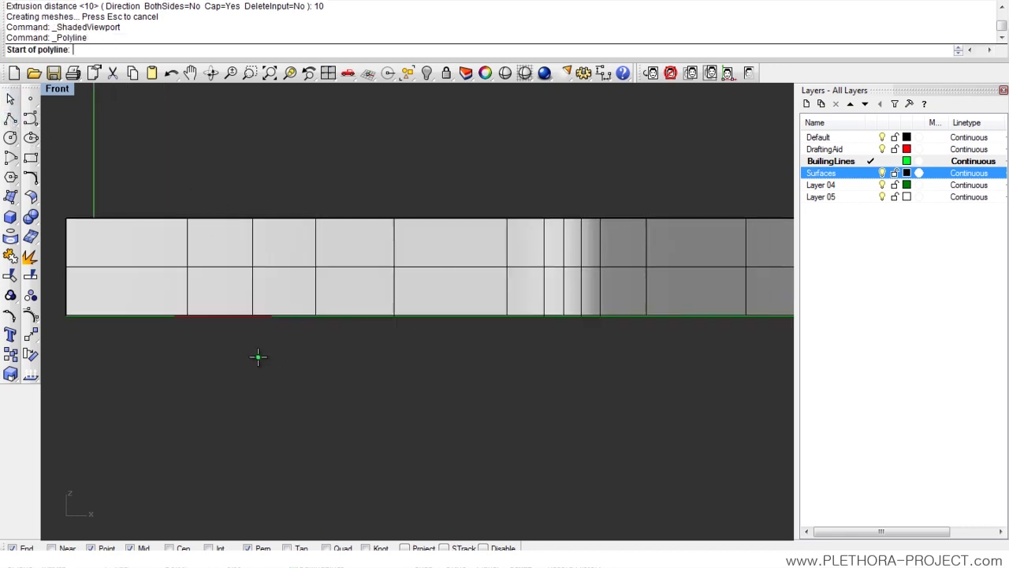
{"action": "right_click_drag", "start_coordinate": [204, 353], "coordinate": [225, 369]}
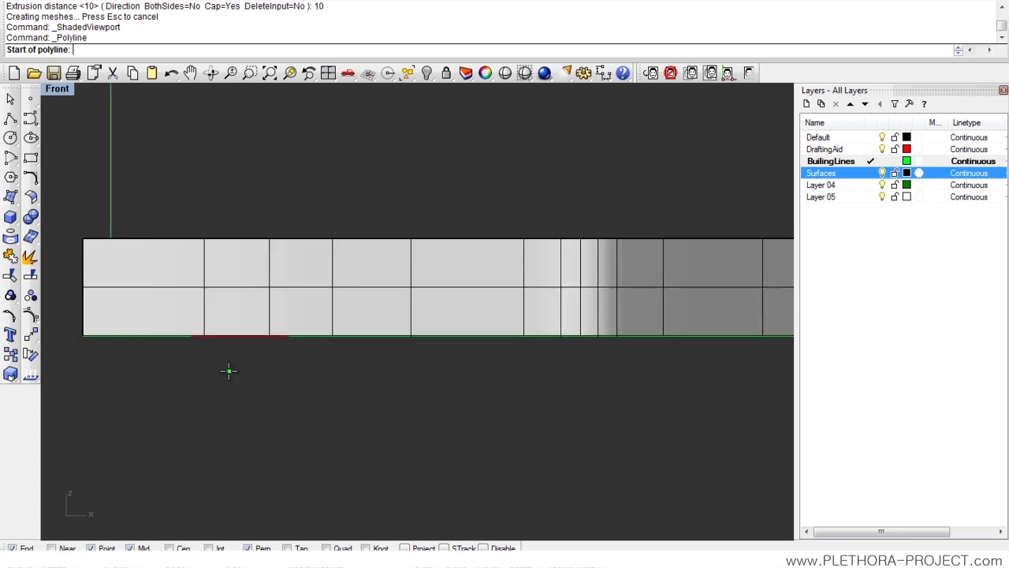
{"action": "left_click", "coordinate": [207, 357]}
{"action": "left_click", "coordinate": [175, 311]}
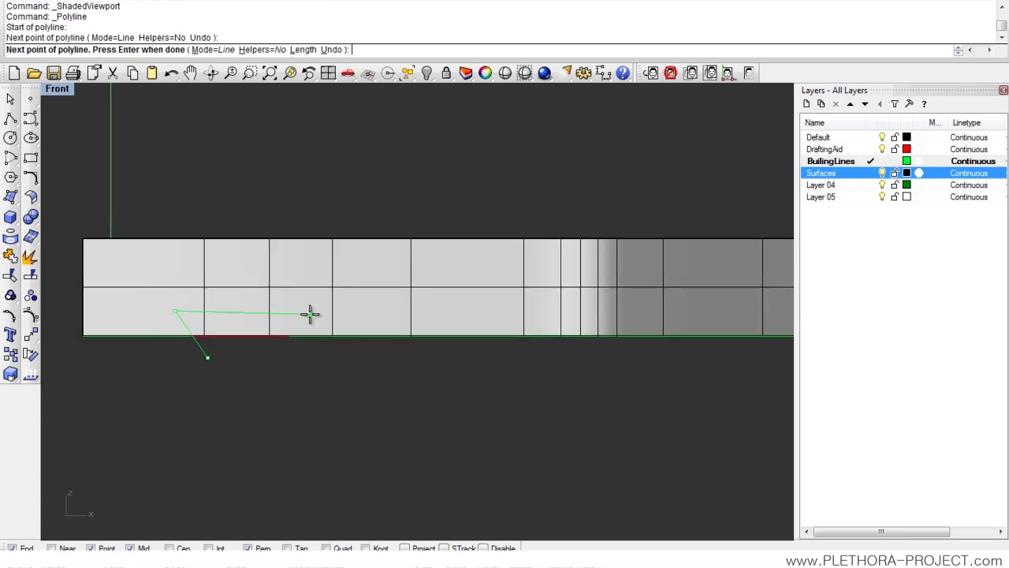
{"action": "left_click", "coordinate": [349, 310]}
{"action": "left_click", "coordinate": [334, 282]}
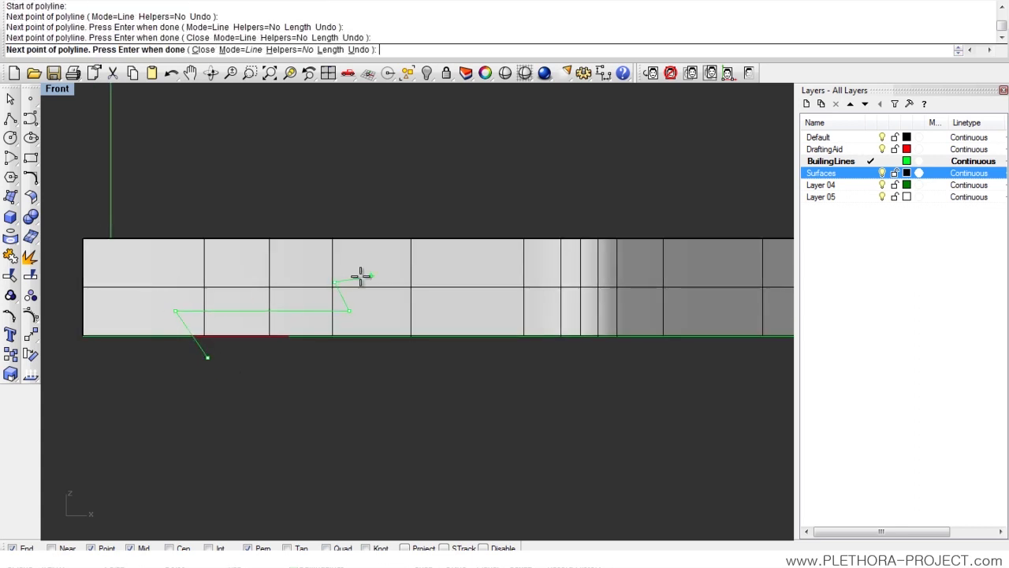
{"action": "left_click", "coordinate": [443, 282]}
{"action": "left_click", "coordinate": [443, 265]}
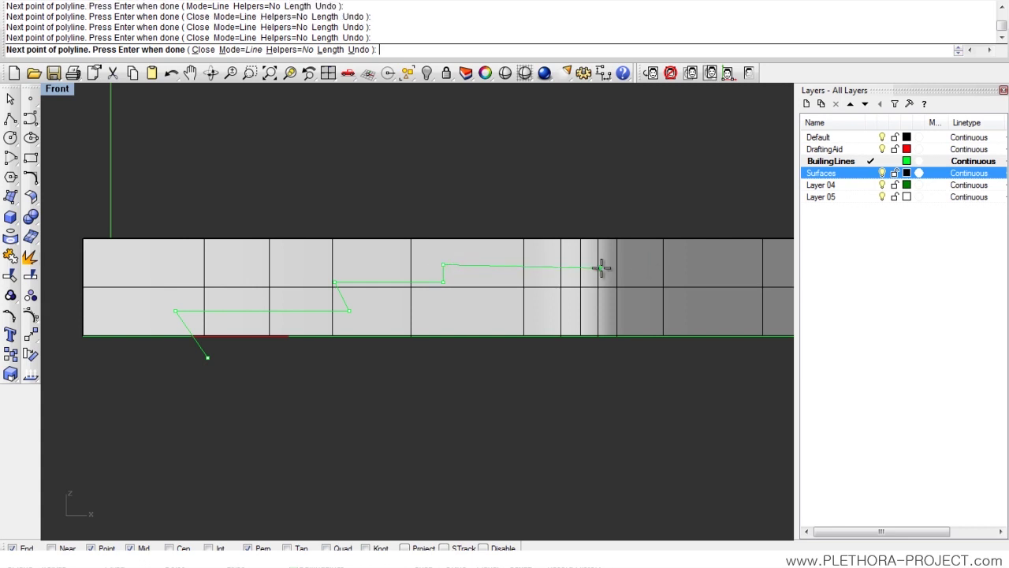
{"action": "right_click_drag", "start_coordinate": [601, 266], "coordinate": [415, 268]}
{"action": "left_click", "coordinate": [513, 268]}
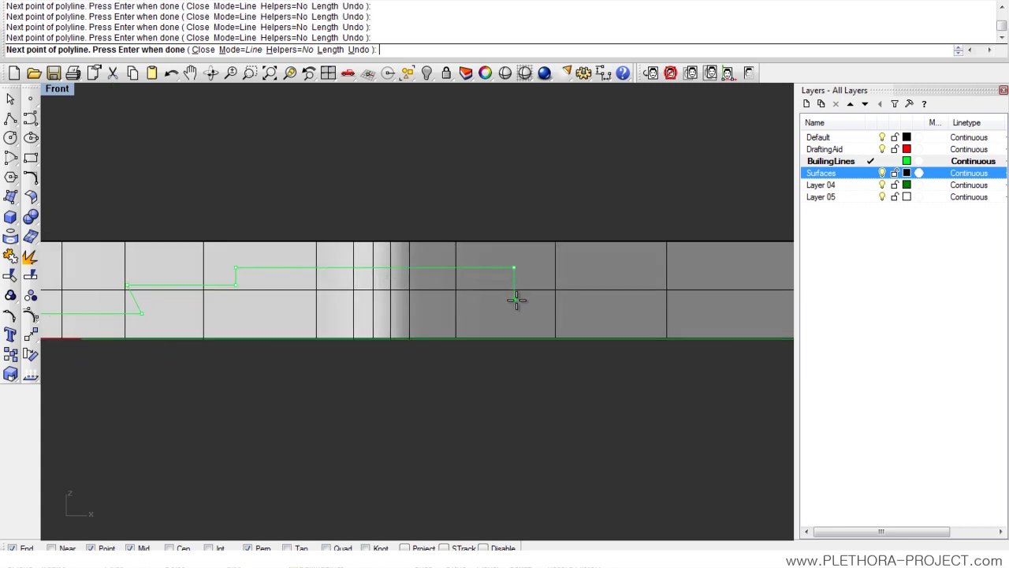
{"action": "scroll", "coordinate": [434, 295], "scroll_direction": "down", "scroll_amount": 4}
{"action": "left_click", "coordinate": [386, 311]}
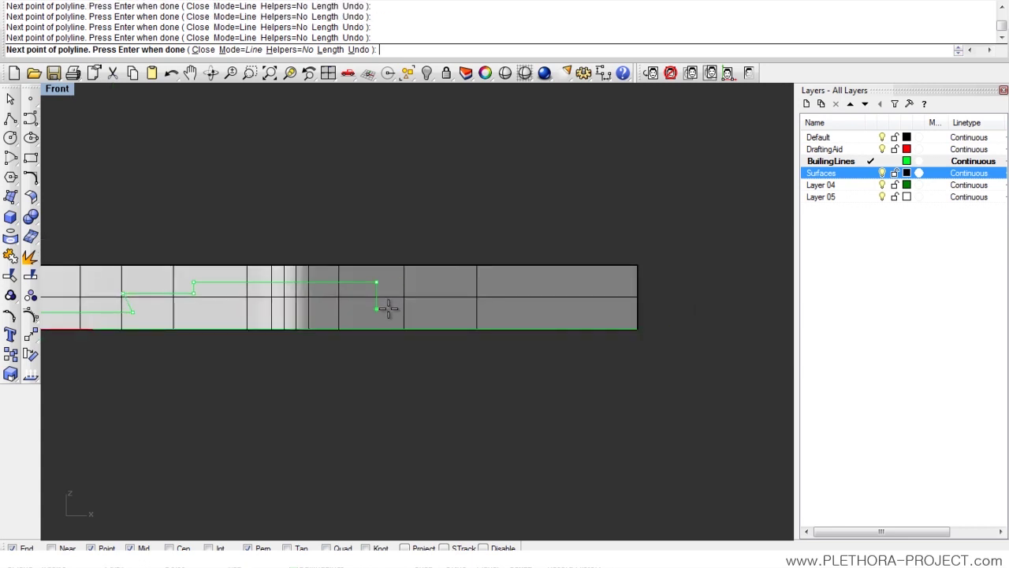
{"action": "left_click", "coordinate": [558, 311]}
{"action": "left_click", "coordinate": [558, 290]}
{"action": "left_click", "coordinate": [574, 290]}
{"action": "left_click", "coordinate": [573, 351]}
{"action": "right_click", "coordinate": [571, 370]}
- Examine in the Perspective view where the stepped polyline lies in relation to the curved wall surface
{"action": "right_click_drag", "start_coordinate": [447, 368], "coordinate": [570, 351]}
{"action": "left_click", "coordinate": [164, 323]}
{"action": "key", "text": "ctrl+z"}
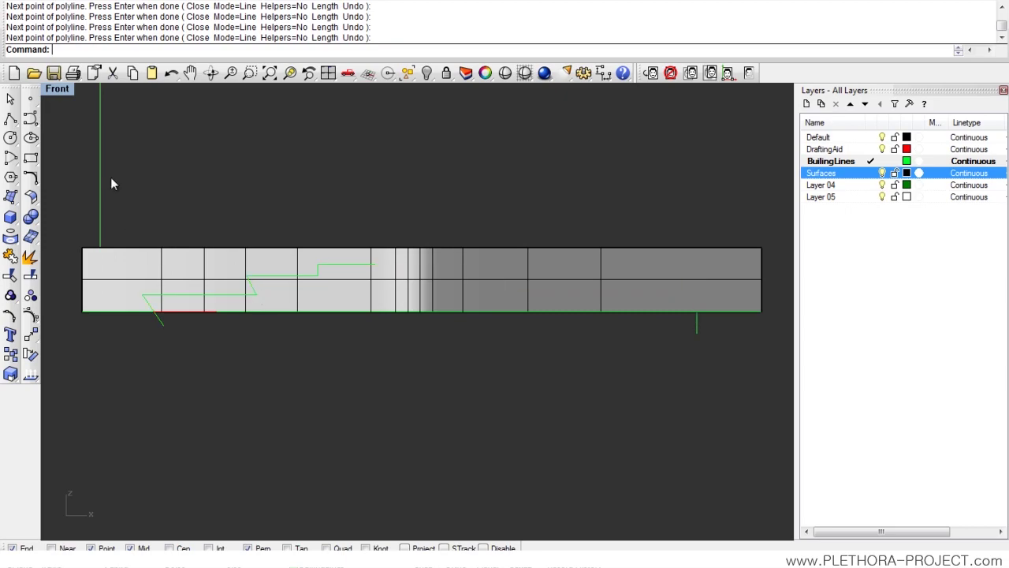
{"action": "double_click", "coordinate": [57, 88]}
{"action": "double_click", "coordinate": [459, 92]}
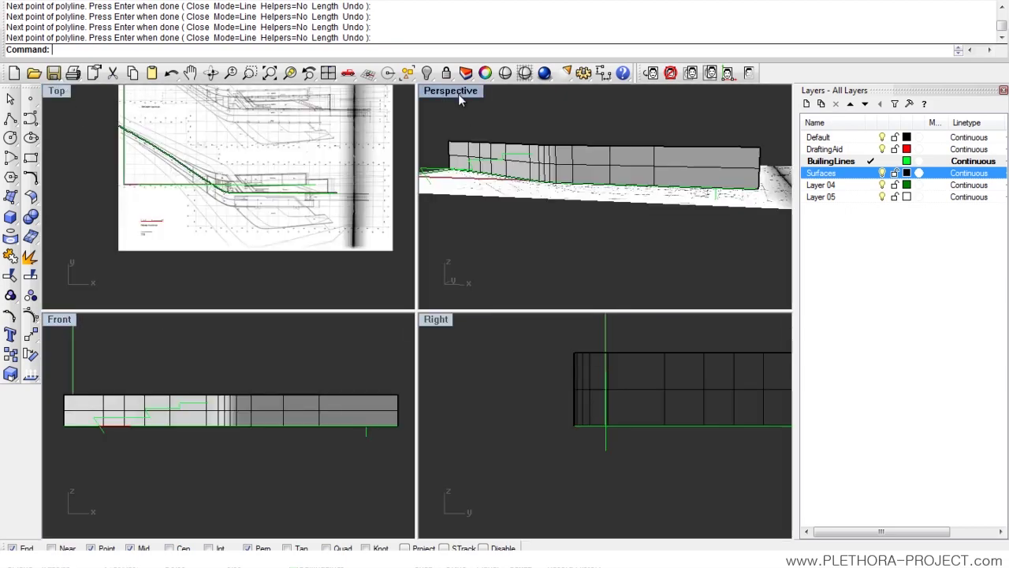
{"action": "right_click_drag", "start_coordinate": [469, 215], "coordinate": [407, 232]}
{"action": "left_click", "coordinate": [172, 225]}
{"action": "right_click_drag", "start_coordinate": [176, 221], "coordinate": [429, 197]}
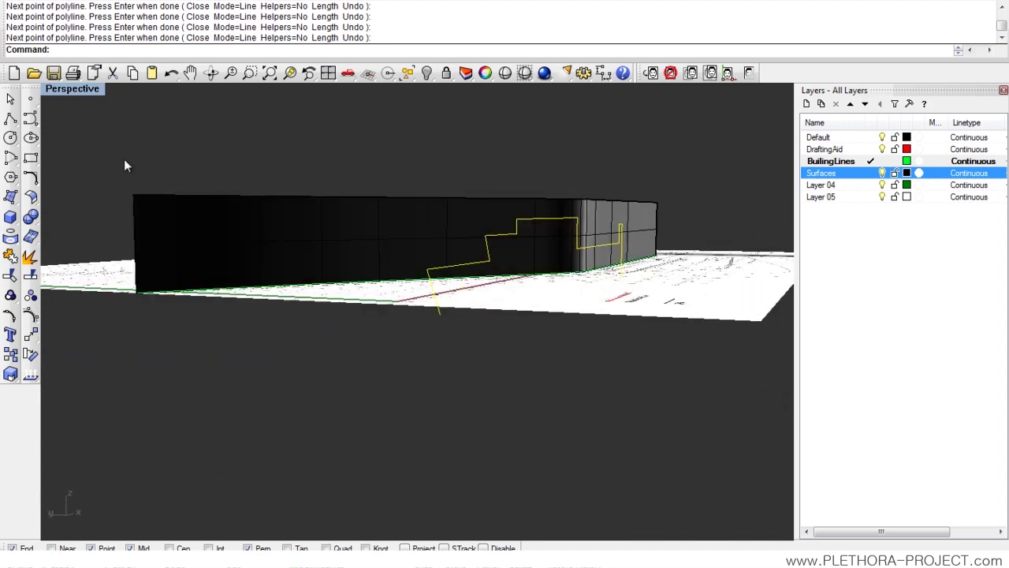
- Return to the Front view and examine how the polyline's ends cross the wall's bottom edge
{"action": "double_click", "coordinate": [82, 93]}
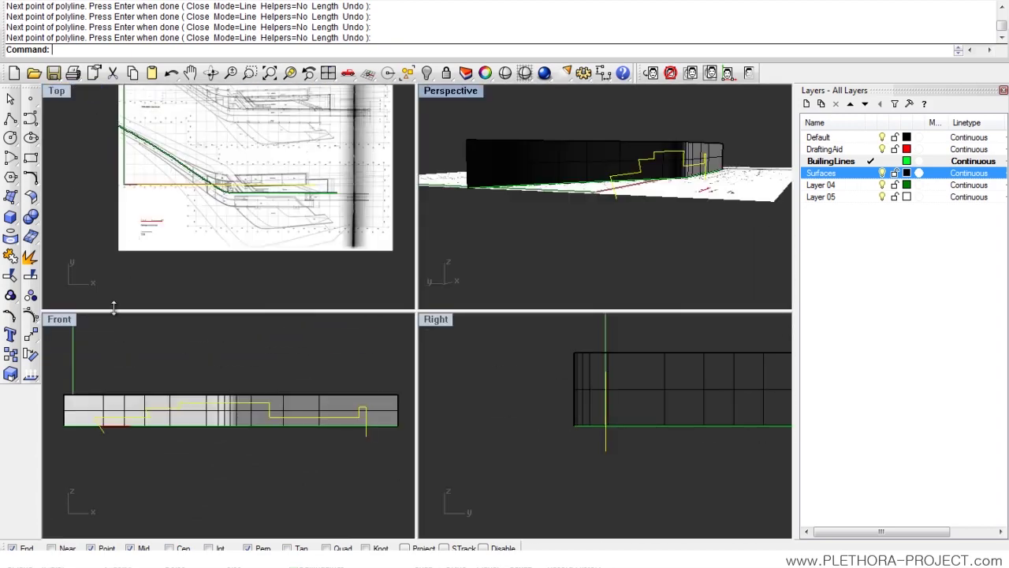
{"action": "double_click", "coordinate": [59, 320]}
{"action": "left_click", "coordinate": [383, 382]}
{"action": "left_click", "coordinate": [356, 312]}
{"action": "right_click_drag", "start_coordinate": [314, 313], "coordinate": [361, 317]}
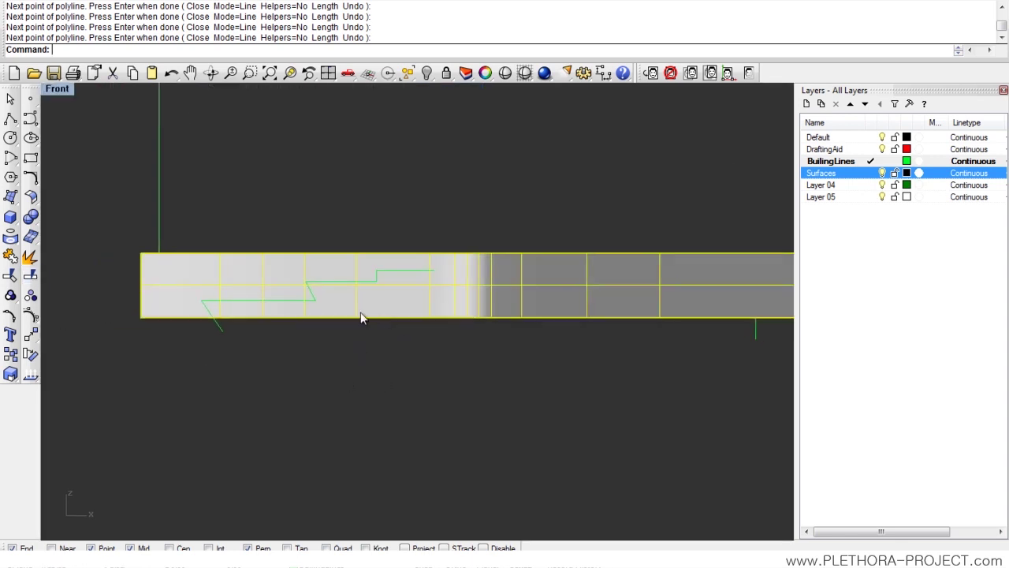
{"action": "left_click", "coordinate": [82, 309]}
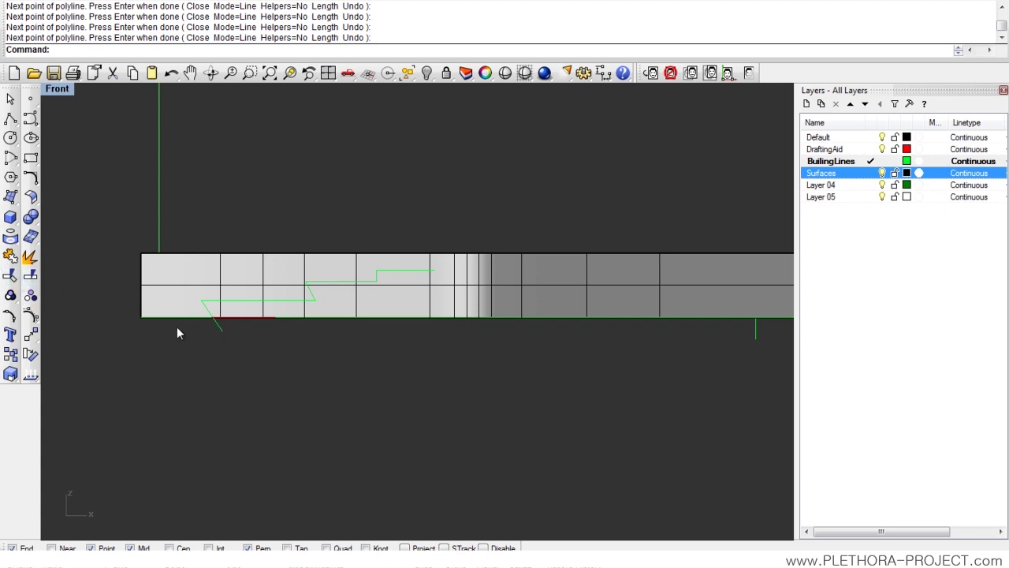
{"action": "right_click_drag", "start_coordinate": [349, 315], "coordinate": [300, 318]}
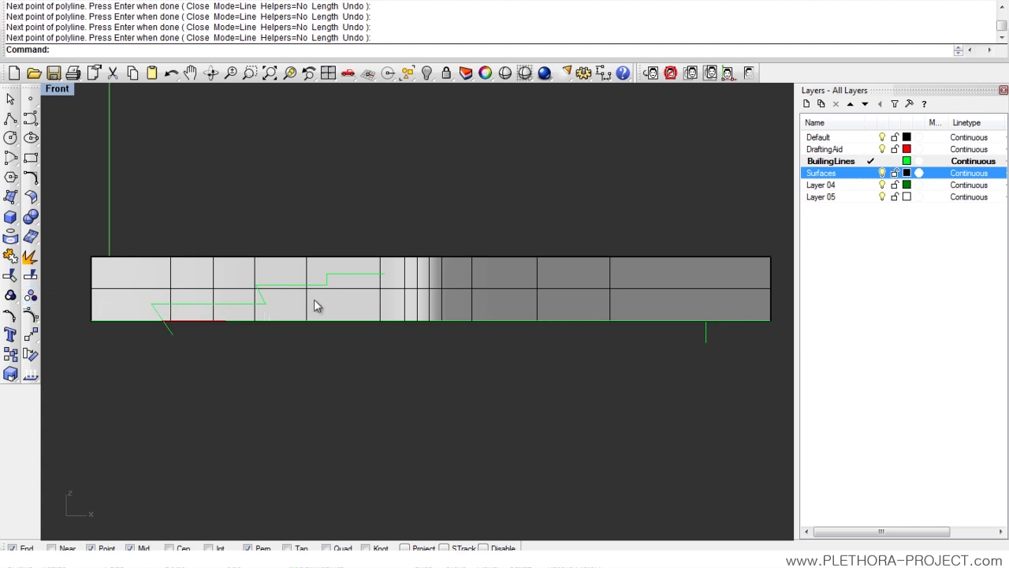
{"action": "left_click", "coordinate": [169, 332]}
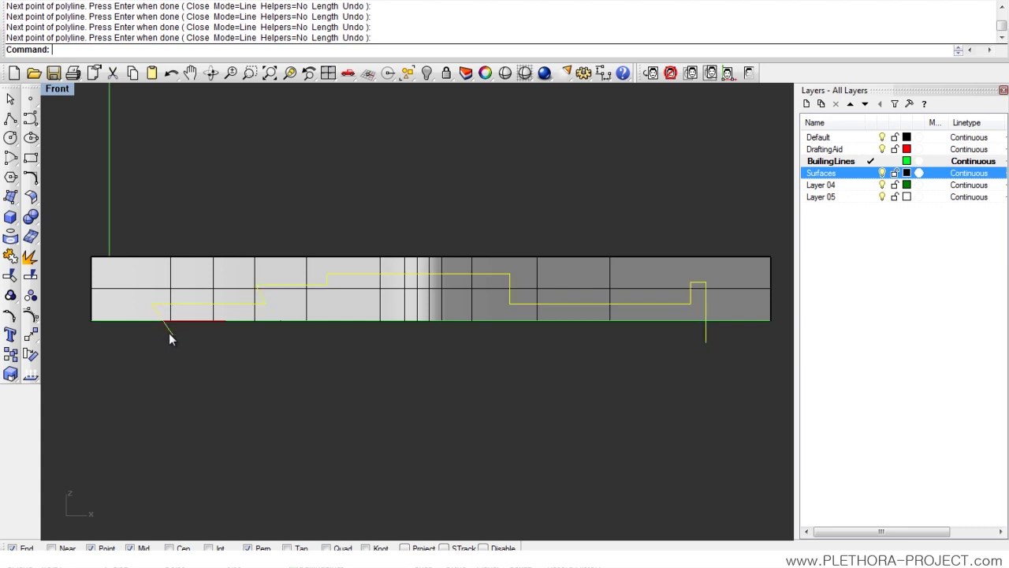
{"action": "mouse_move", "coordinate": [356, 325]}
{"action": "right_mouse_down"}
{"action": "mouse_move", "coordinate": [367, 351]}
{"action": "mouse_move", "coordinate": [346, 309]}
{"action": "right_mouse_up"}
{"action": "scroll", "coordinate": [195, 365], "scroll_direction": "up", "scroll_amount": 4}
{"action": "scroll", "coordinate": [346, 309], "scroll_direction": "down", "scroll_amount": 2}
{"action": "right_click_drag", "start_coordinate": [377, 302], "coordinate": [277, 306]}
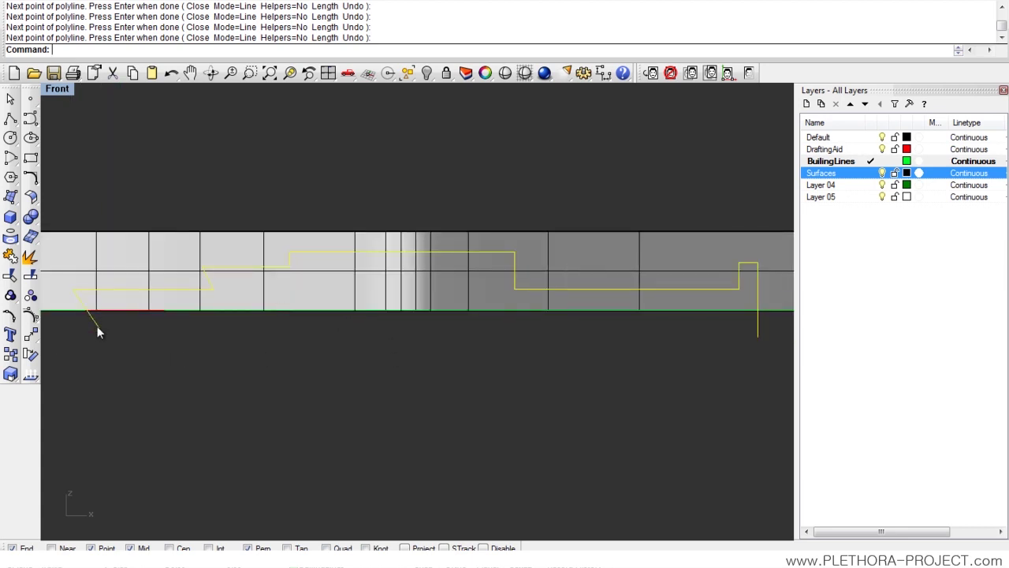
{"action": "right_click_drag", "start_coordinate": [86, 313], "coordinate": [135, 313]}
{"action": "scroll", "coordinate": [136, 315], "scroll_direction": "up", "scroll_amount": 7}
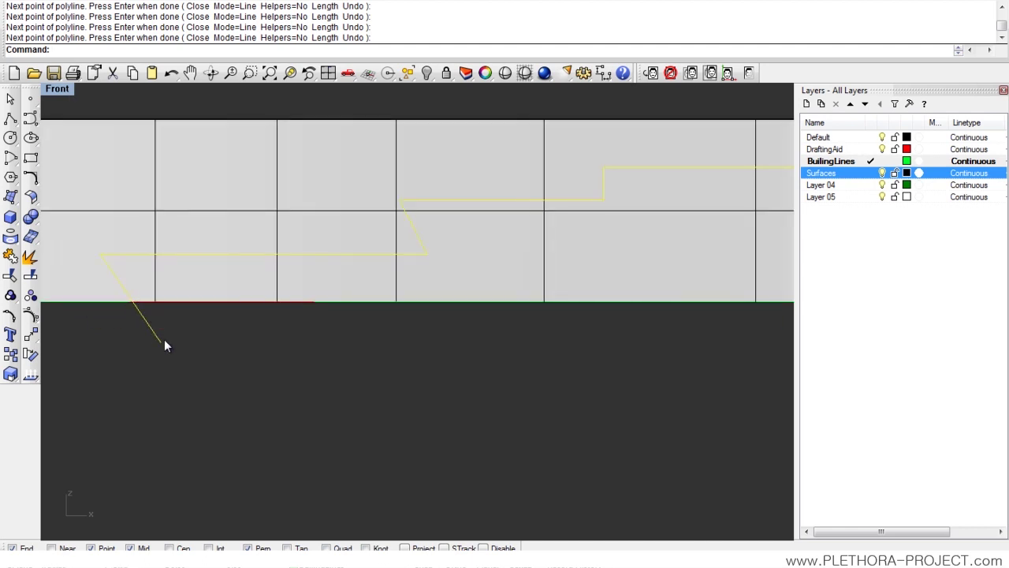
- Try moving the polyline's start point up inside the wall's outline using control points, and undo the move
{"action": "left_click_drag", "start_coordinate": [171, 333], "coordinate": [121, 284]}
{"action": "left_click", "coordinate": [30, 315]}
{"action": "left_click", "coordinate": [160, 341]}
{"action": "right_click_drag", "start_coordinate": [131, 300], "coordinate": [176, 300]}
{"action": "scroll", "coordinate": [210, 298], "scroll_direction": "down", "scroll_amount": 3}
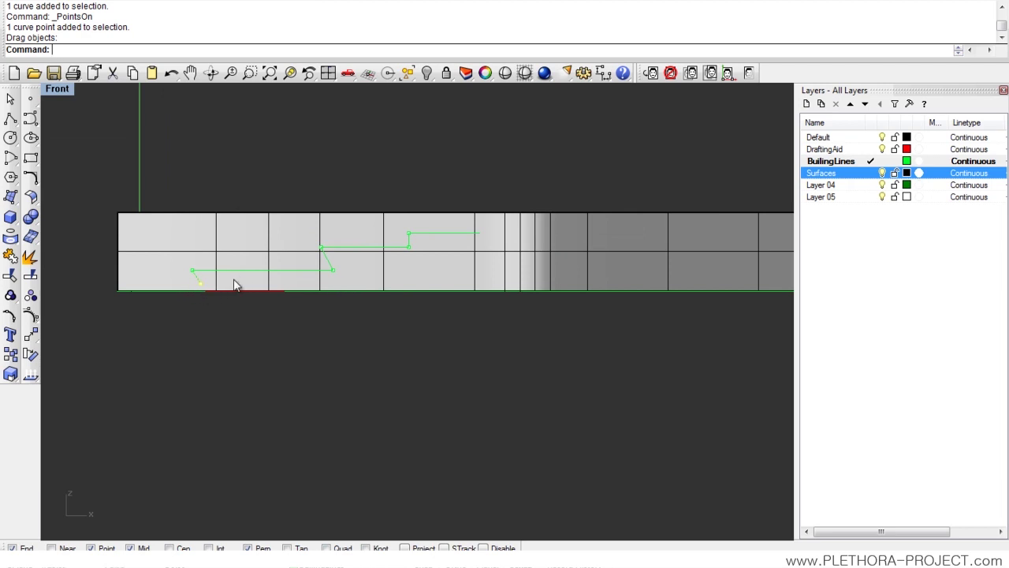
{"action": "right_click_drag", "start_coordinate": [213, 289], "coordinate": [236, 334]}
{"action": "key", "text": "ctrl+z"}
{"action": "right_click_drag", "start_coordinate": [541, 309], "coordinate": [518, 308]}
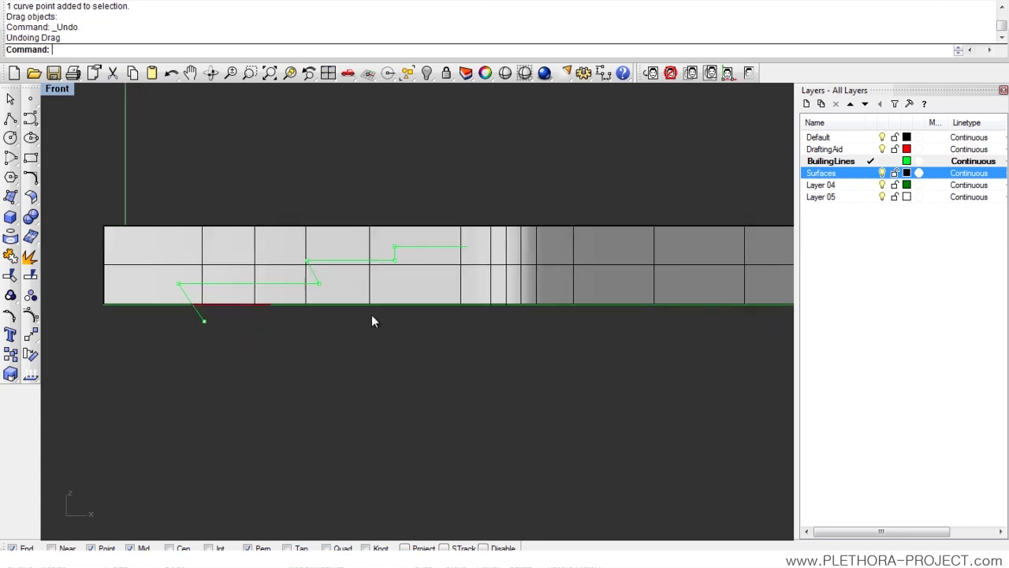
{"action": "left_click", "coordinate": [199, 317]}
{"action": "scroll", "coordinate": [336, 332], "scroll_direction": "down", "scroll_amount": 3}
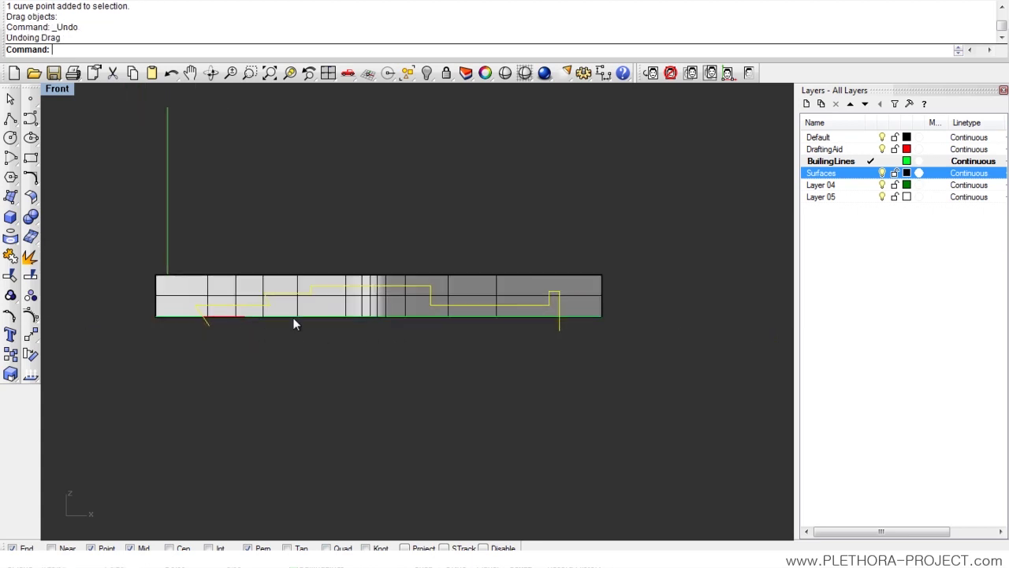
{"action": "scroll", "coordinate": [182, 316], "scroll_direction": "up", "scroll_amount": 1}
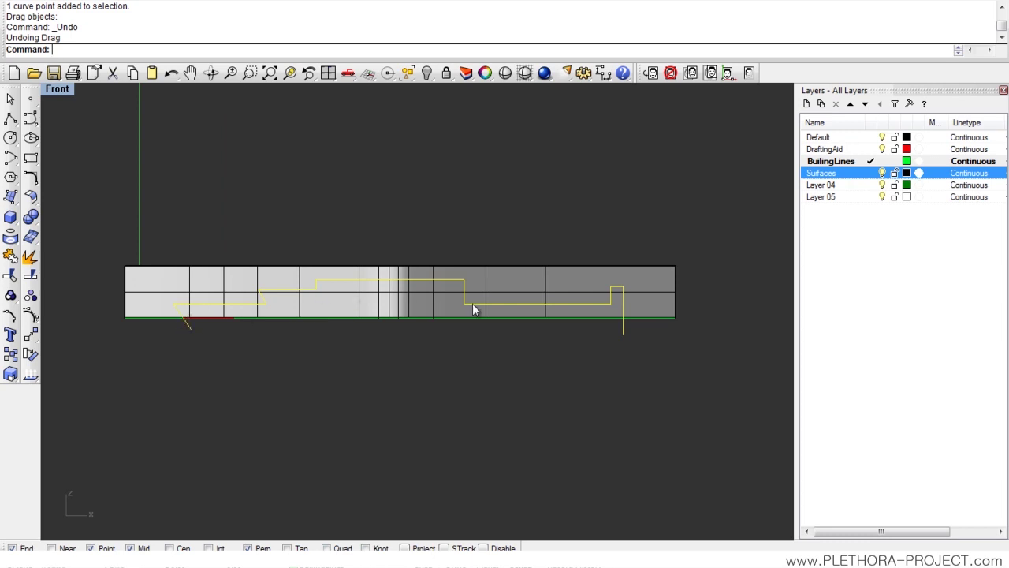
{"action": "right_click_drag", "start_coordinate": [355, 301], "coordinate": [397, 296]}
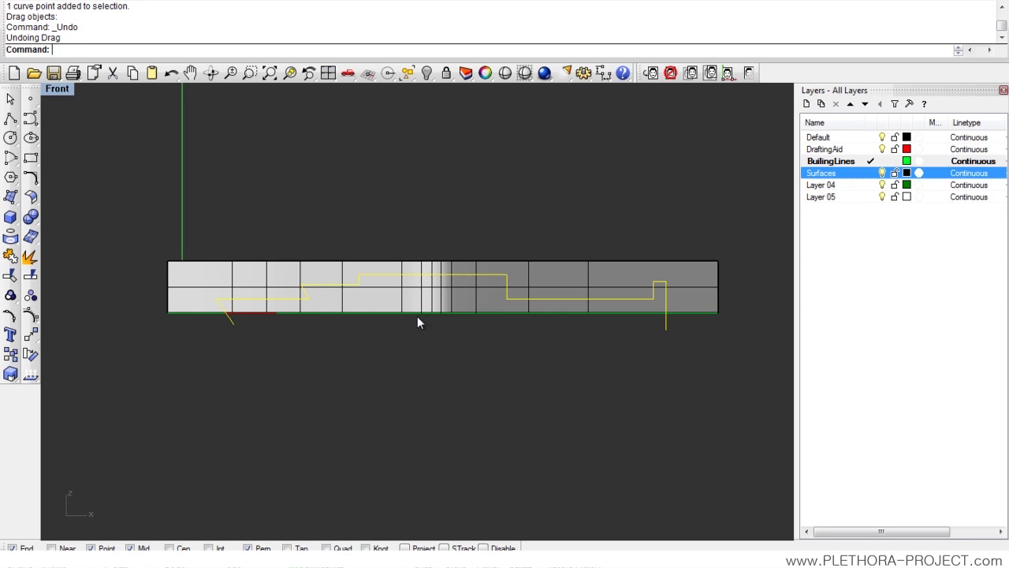
{"action": "right_click_drag", "start_coordinate": [417, 316], "coordinate": [411, 288]}
{"action": "left_click", "coordinate": [319, 327]}
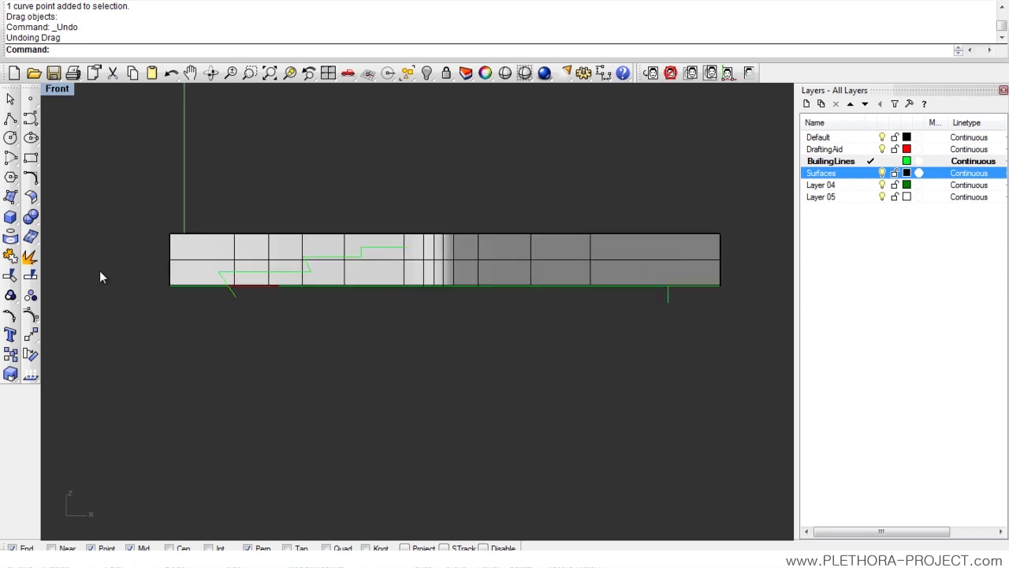
- Trim away the part of the wall surface below the stepped polyline in the Front view, using the polyline as cutting object
{"action": "left_click", "coordinate": [10, 275]}
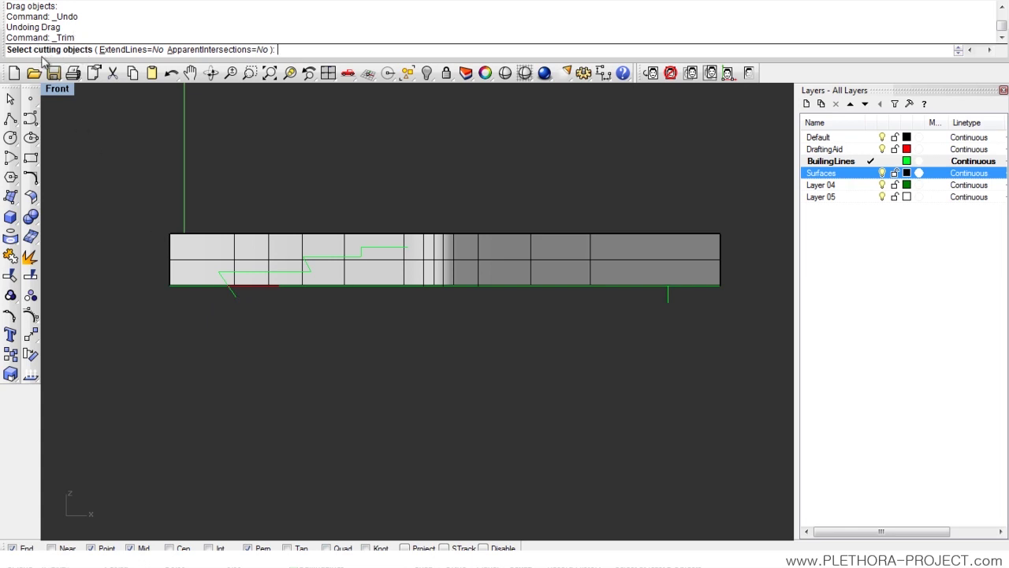
{"action": "left_click", "coordinate": [229, 291]}
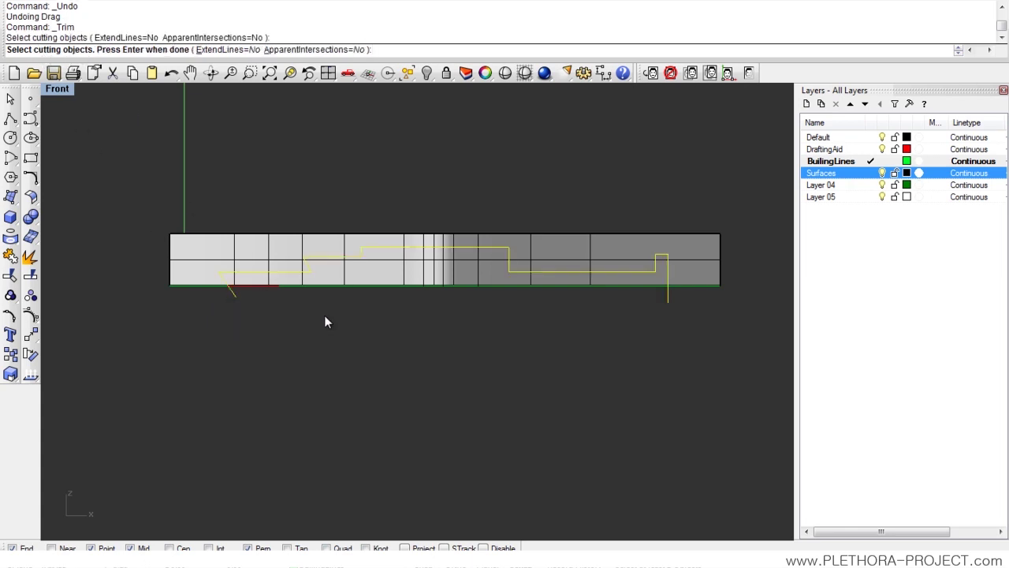
{"action": "key", "text": "Return"}
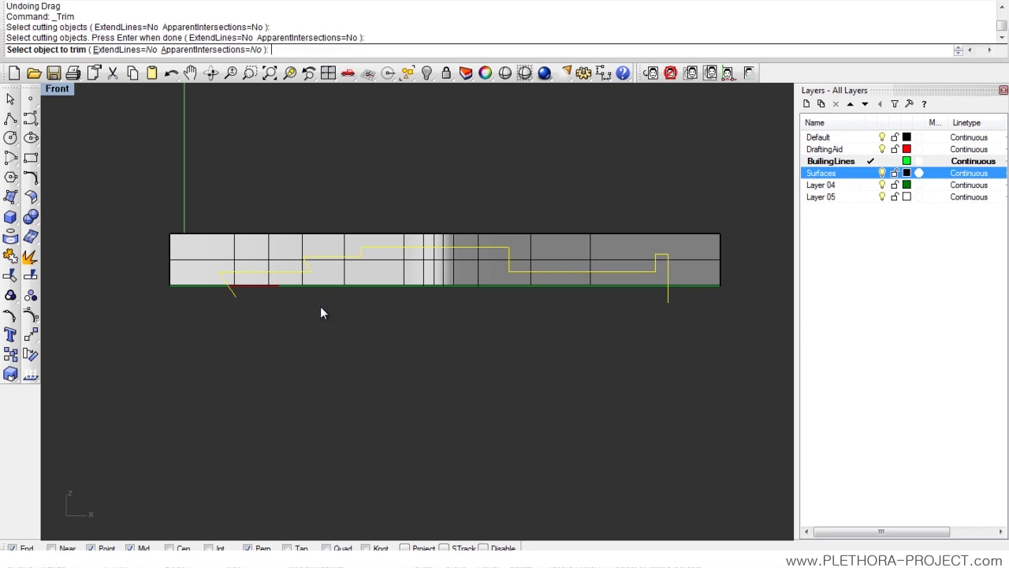
{"action": "left_click", "coordinate": [354, 279]}
{"action": "right_click_drag", "start_coordinate": [418, 286], "coordinate": [409, 313]}
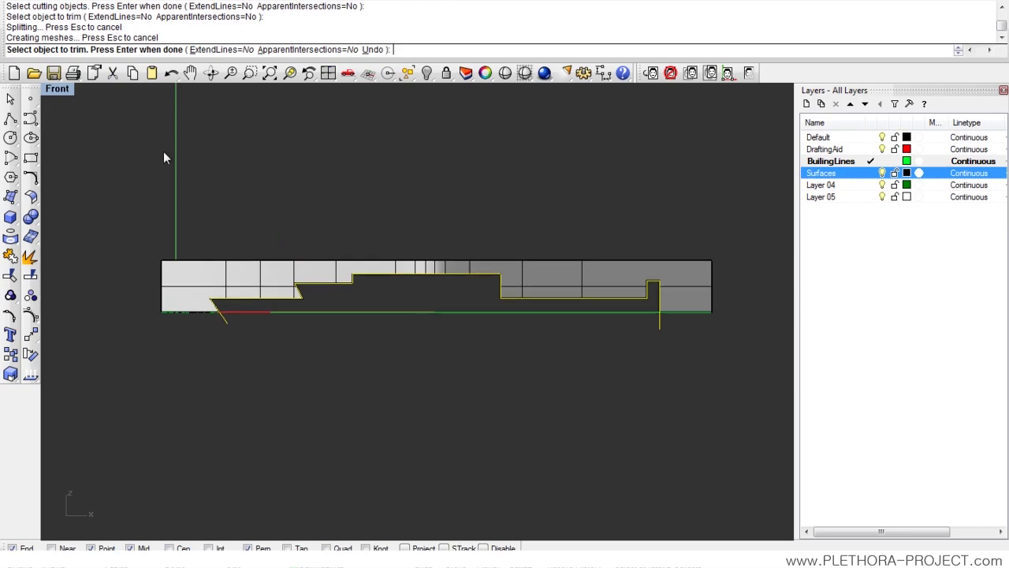
- Examine the trimmed wall in the Perspective view and undo the trim
{"action": "double_click", "coordinate": [63, 90]}
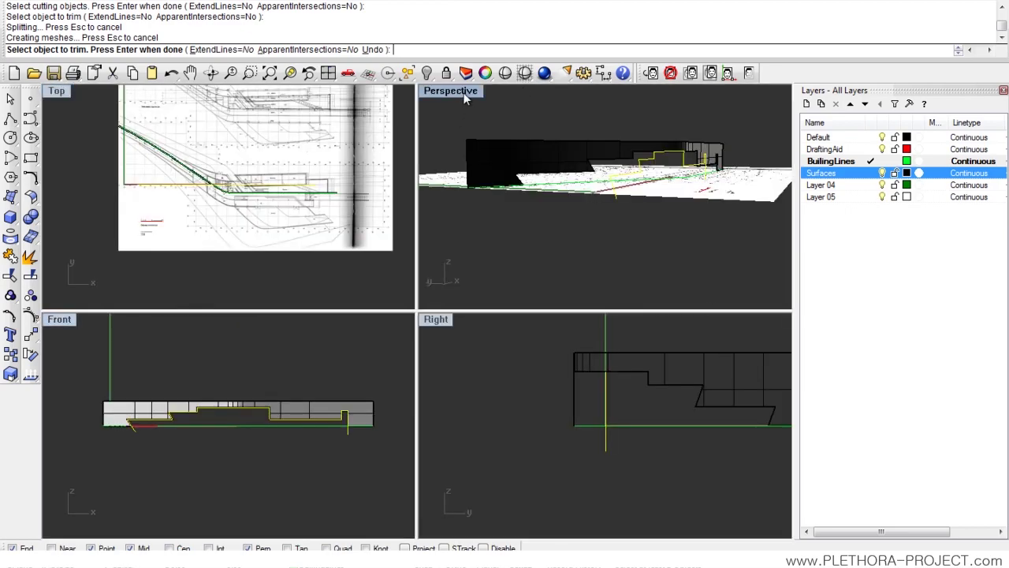
{"action": "right_click_drag", "start_coordinate": [597, 211], "coordinate": [362, 249]}
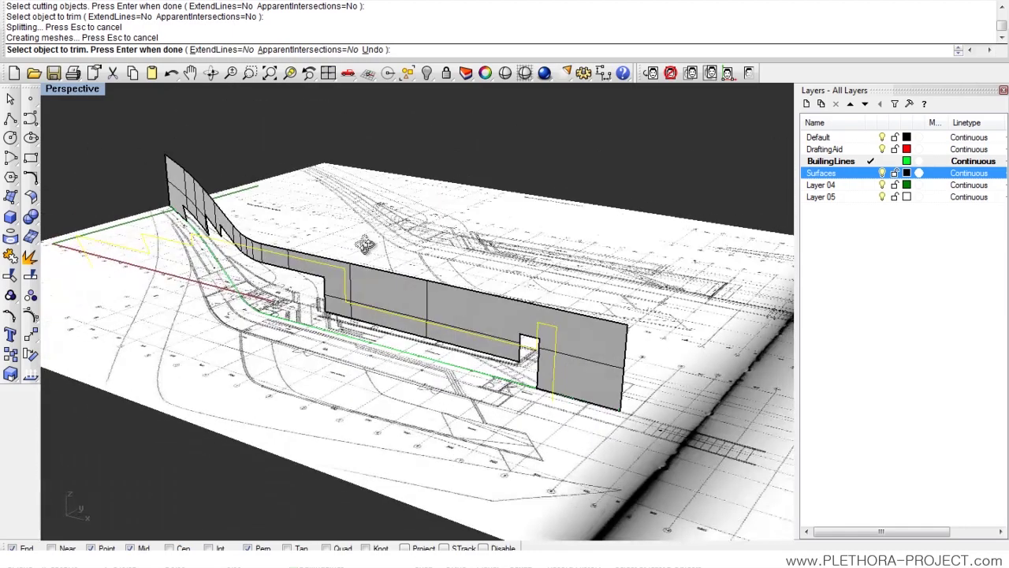
{"action": "key", "text": "ctrl+z"}
{"action": "key", "text": "ctrl+z"}
{"action": "right_click_drag", "start_coordinate": [313, 258], "coordinate": [204, 179]}
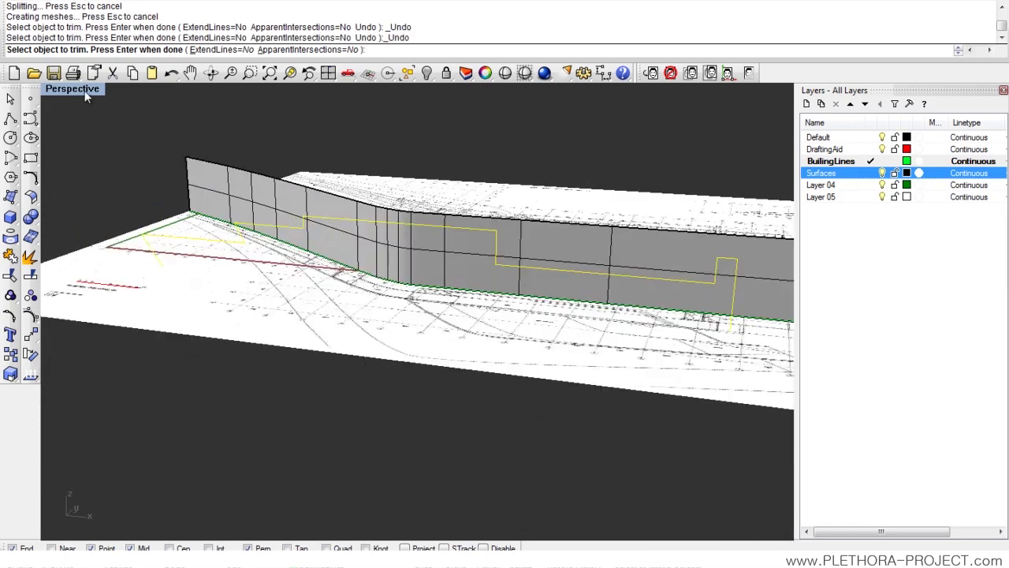
- Return to the Front view, end the Trim command and delete the stepped polyline
{"action": "key", "text": "ctrl+m"}
{"action": "left_click", "coordinate": [69, 320]}
{"action": "key", "text": "ctrl+m"}
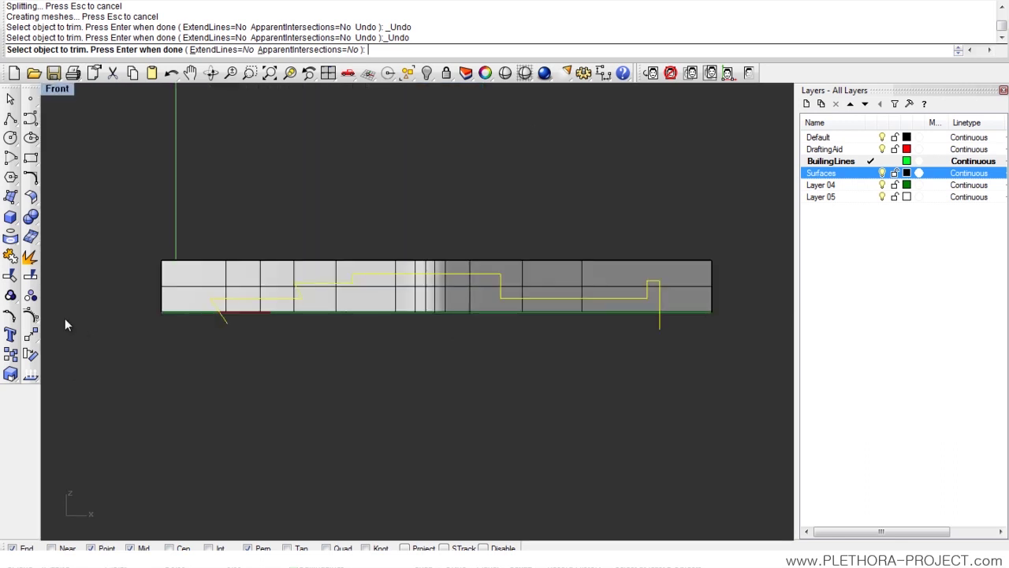
{"action": "mouse_move", "coordinate": [342, 335]}
{"action": "right_mouse_down"}
{"action": "mouse_move", "coordinate": [352, 354]}
{"action": "mouse_move", "coordinate": [353, 342]}
{"action": "right_mouse_up"}
{"action": "right_click", "coordinate": [352, 354]}
{"action": "left_click", "coordinate": [266, 328]}
{"action": "key", "text": "Delete"}
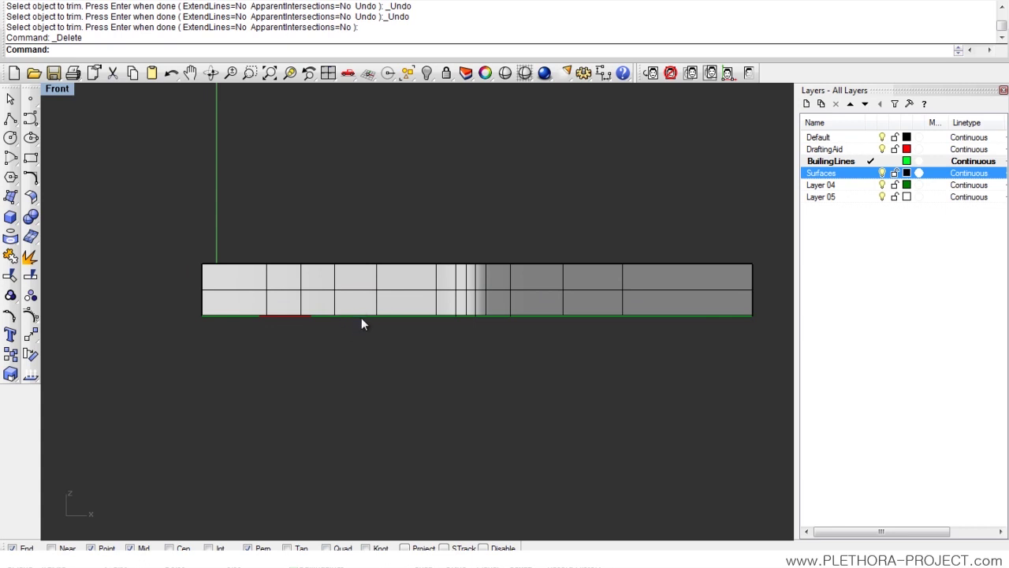
- Place ZAHA_SECTIONS_02.jpg as a background bitmap in the Front view, spanning well beyond both ends of the wall
{"action": "scroll", "coordinate": [381, 319], "scroll_direction": "down", "scroll_amount": 3}
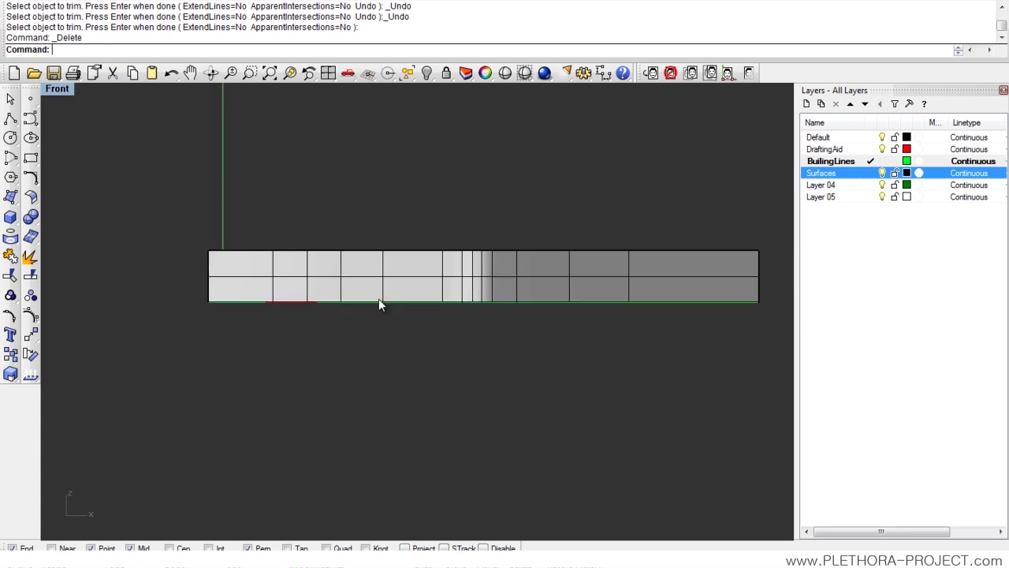
{"action": "scroll", "coordinate": [378, 296], "scroll_direction": "down", "scroll_amount": 2}
{"action": "right_click_drag", "start_coordinate": [390, 295], "coordinate": [363, 303]}
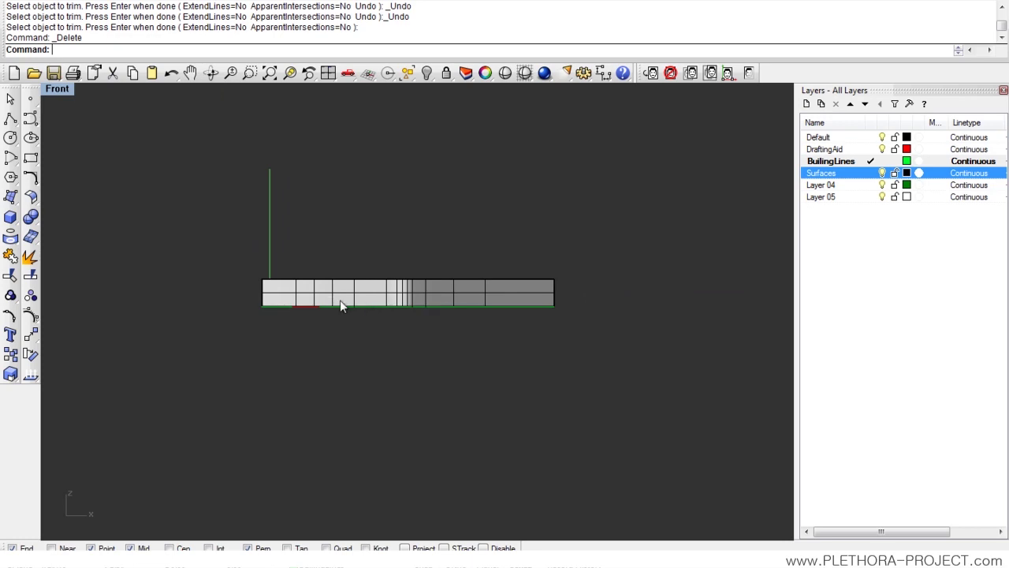
{"action": "left_click", "coordinate": [651, 74]}
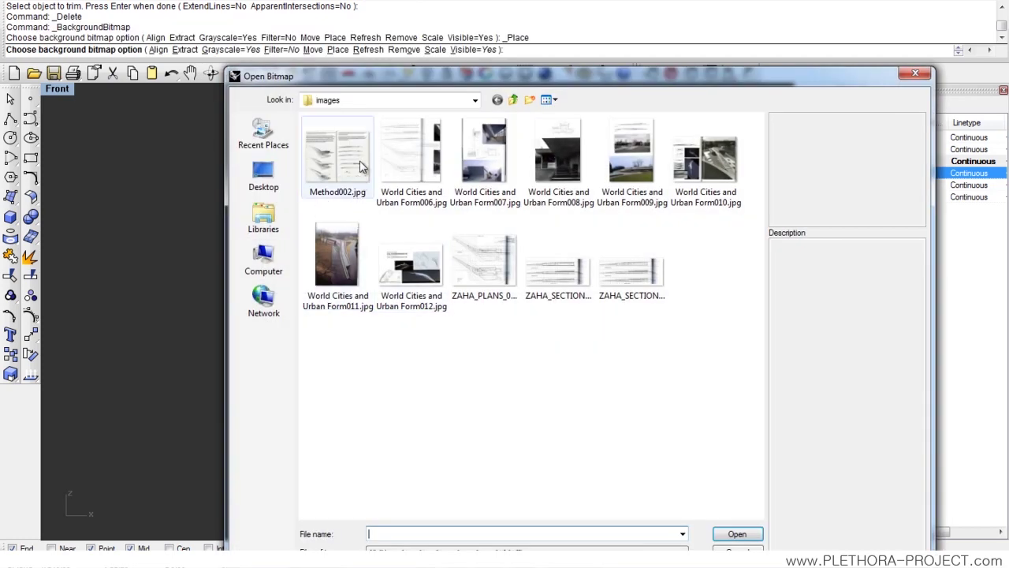
{"action": "left_click", "coordinate": [637, 292]}
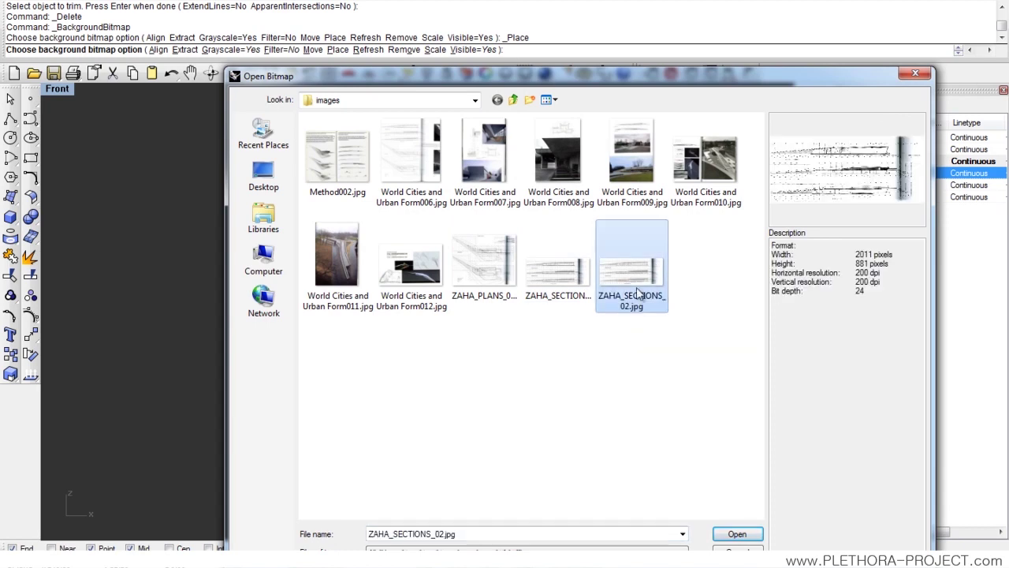
{"action": "left_click", "coordinate": [737, 534]}
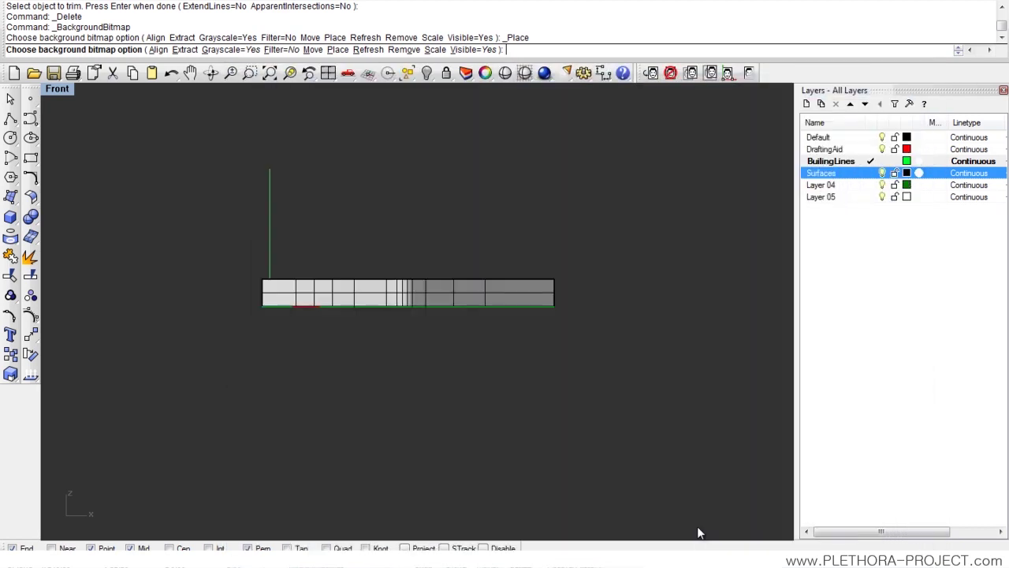
{"action": "left_click", "coordinate": [124, 137]}
{"action": "left_click", "coordinate": [697, 434]}
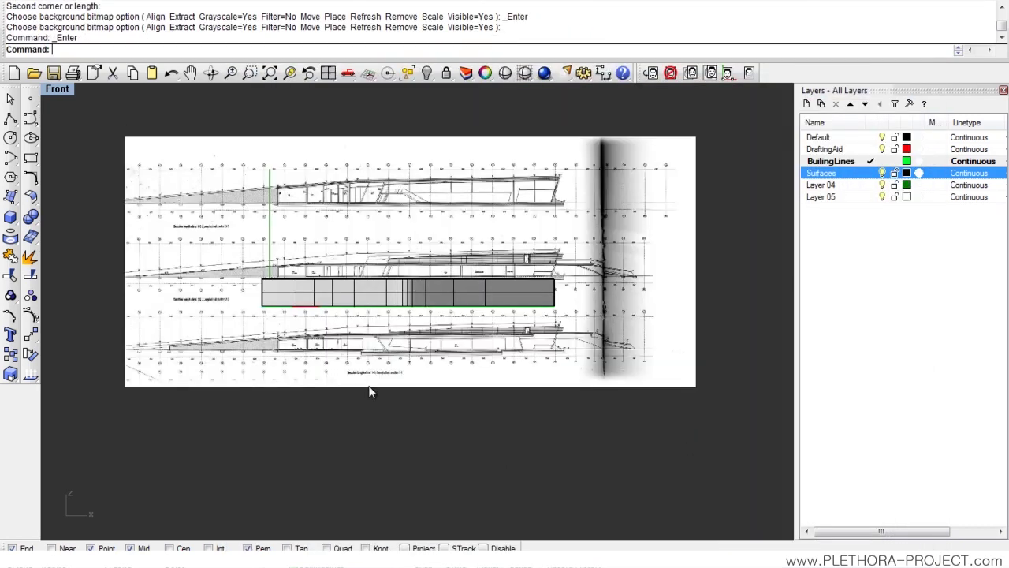
- Examine the longitudinal section drawings in the Front view's background bitmap and how their grid axes relate to the wall
{"action": "right_click_drag", "start_coordinate": [392, 360], "coordinate": [445, 275]}
{"action": "scroll", "coordinate": [446, 189], "scroll_direction": "up", "scroll_amount": 4}
{"action": "scroll", "coordinate": [416, 275], "scroll_direction": "down", "scroll_amount": 4}
{"action": "mouse_move", "coordinate": [433, 210]}
{"action": "right_mouse_down"}
{"action": "mouse_move", "coordinate": [414, 274]}
{"action": "mouse_move", "coordinate": [328, 284]}
{"action": "right_mouse_up"}
{"action": "scroll", "coordinate": [291, 294], "scroll_direction": "up", "scroll_amount": 3}
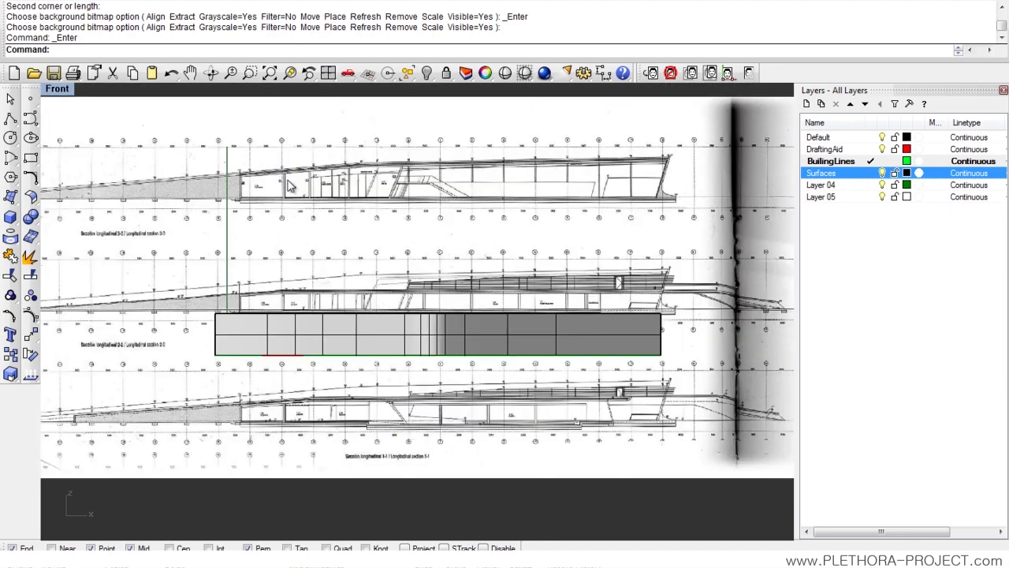
{"action": "right_click_drag", "start_coordinate": [221, 246], "coordinate": [264, 232]}
{"action": "right_click_drag", "start_coordinate": [456, 302], "coordinate": [309, 246]}
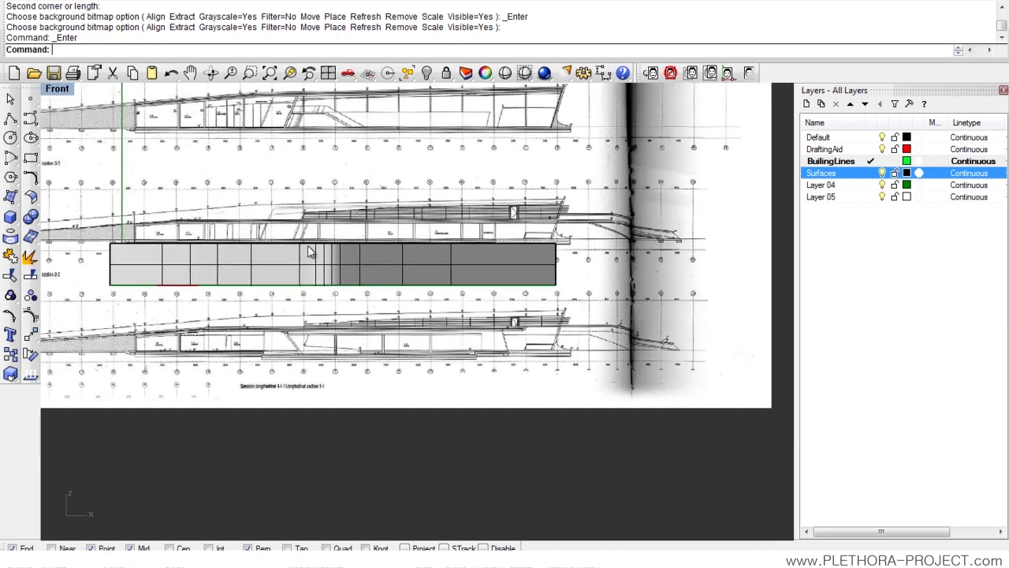
{"action": "scroll", "coordinate": [378, 263], "scroll_direction": "up", "scroll_amount": 5}
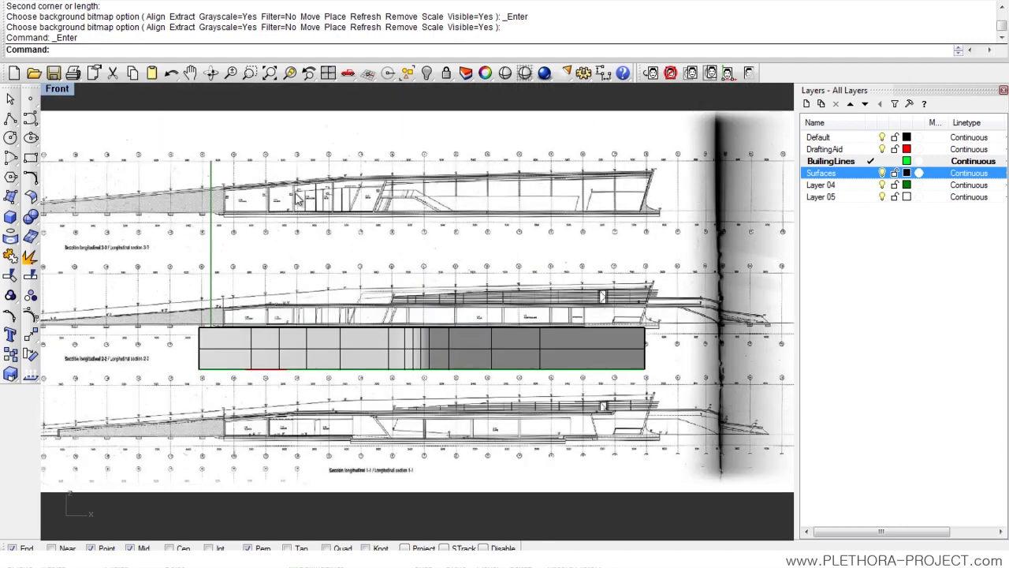
{"action": "scroll", "coordinate": [304, 189], "scroll_direction": "down", "scroll_amount": 4}
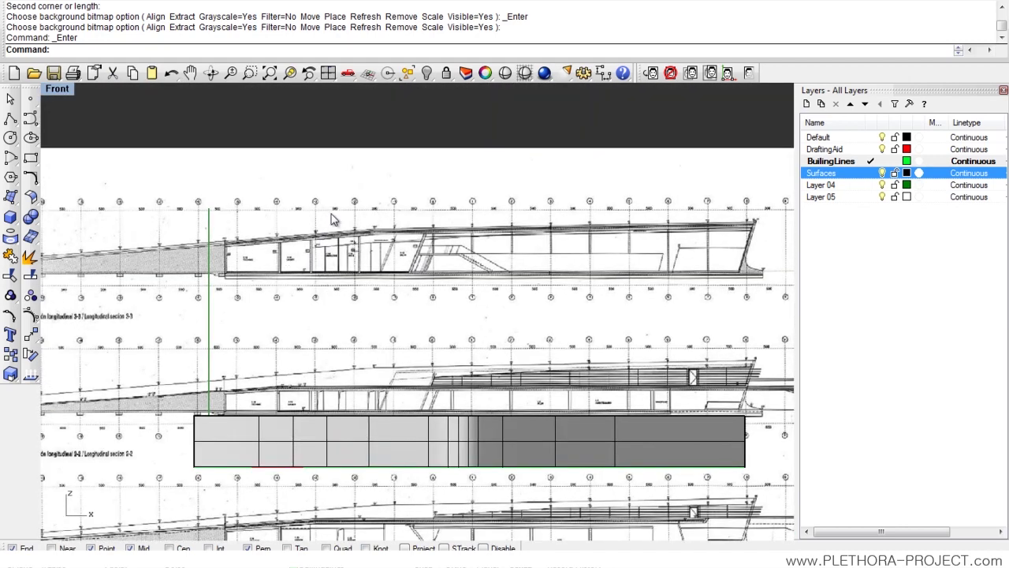
{"action": "scroll", "coordinate": [348, 241], "scroll_direction": "down", "scroll_amount": 2}
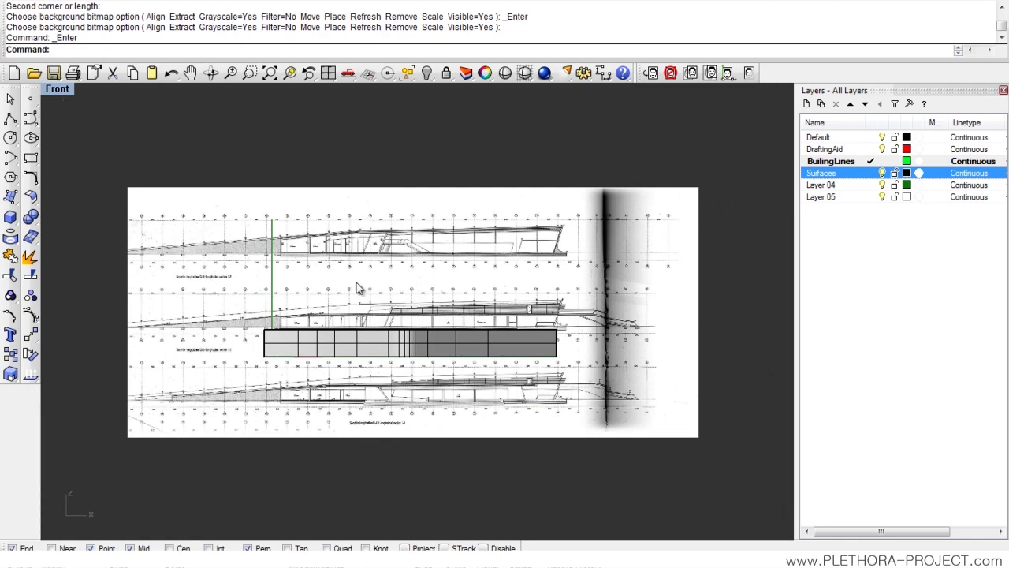
{"action": "scroll", "coordinate": [358, 292], "scroll_direction": "up", "scroll_amount": 5}
{"action": "right_click_drag", "start_coordinate": [384, 315], "coordinate": [350, 293]}
{"action": "scroll", "coordinate": [394, 292], "scroll_direction": "down", "scroll_amount": 4}
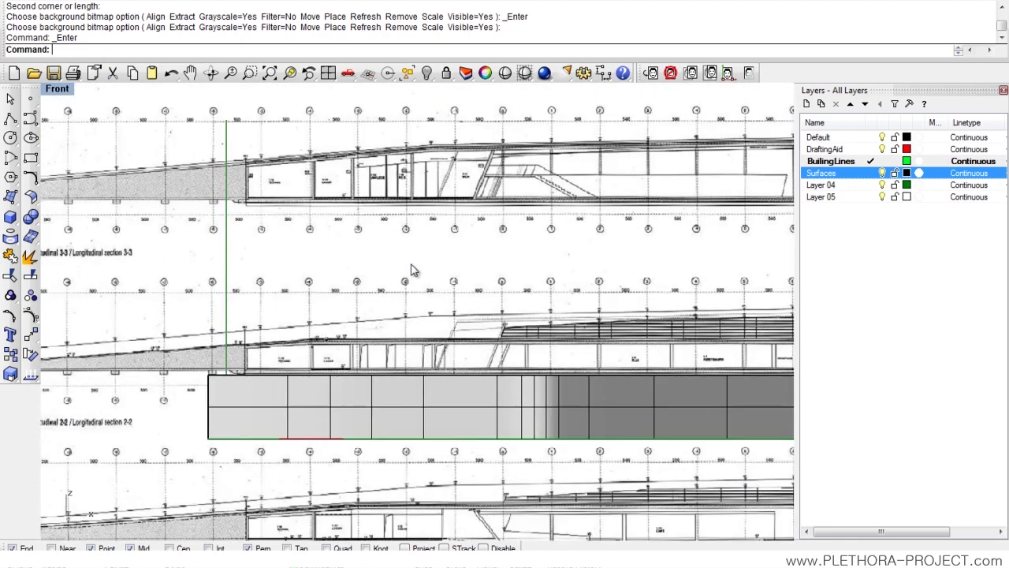
{"action": "scroll", "coordinate": [347, 296], "scroll_direction": "up", "scroll_amount": 6}
{"action": "scroll", "coordinate": [330, 294], "scroll_direction": "down", "scroll_amount": 8}
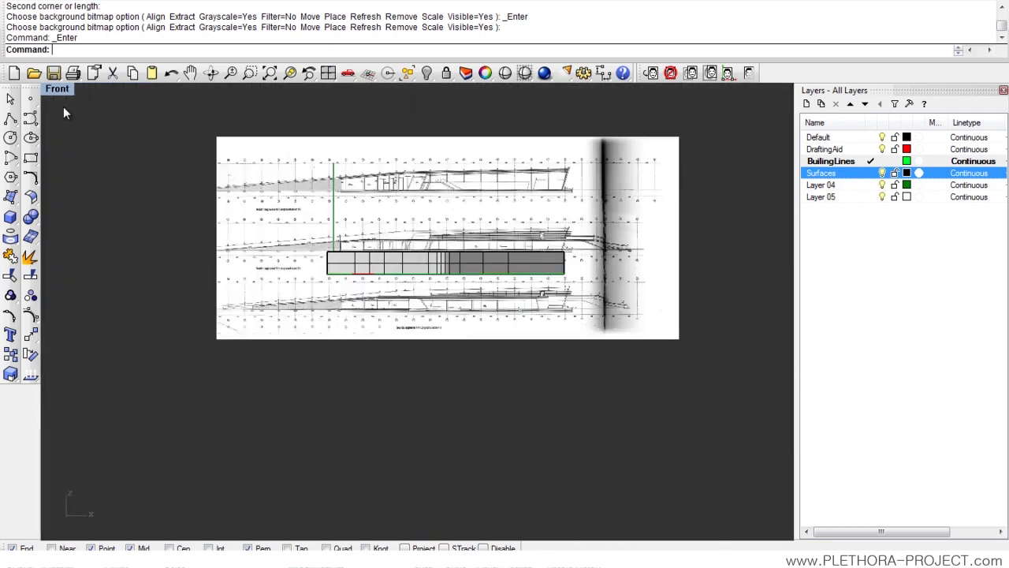
- Make DraftingAid the current layer and draw a vertical reference line along grid axis -5 of the ground floor plan in the Top view
{"action": "double_click", "coordinate": [63, 91]}
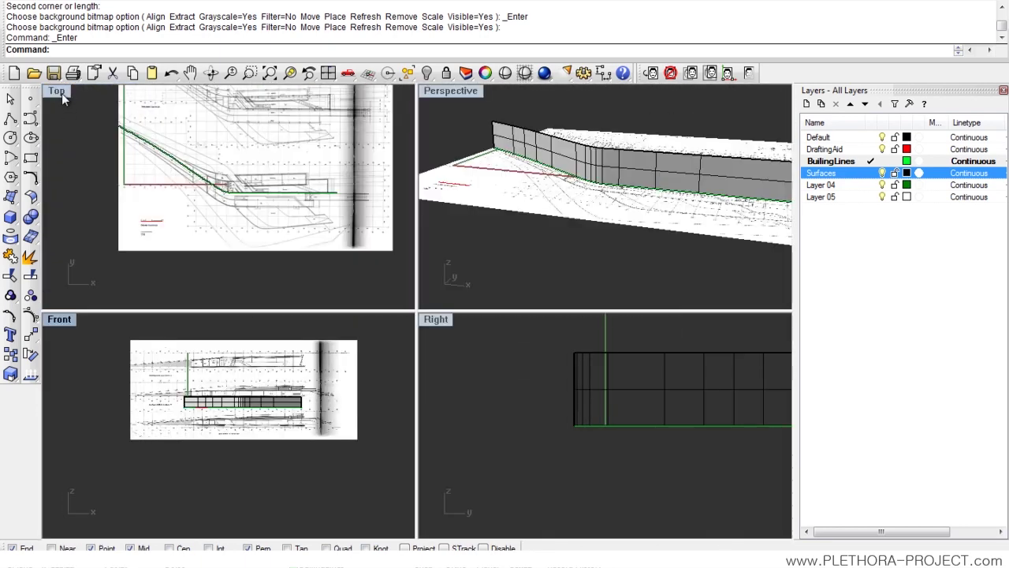
{"action": "left_click", "coordinate": [55, 93]}
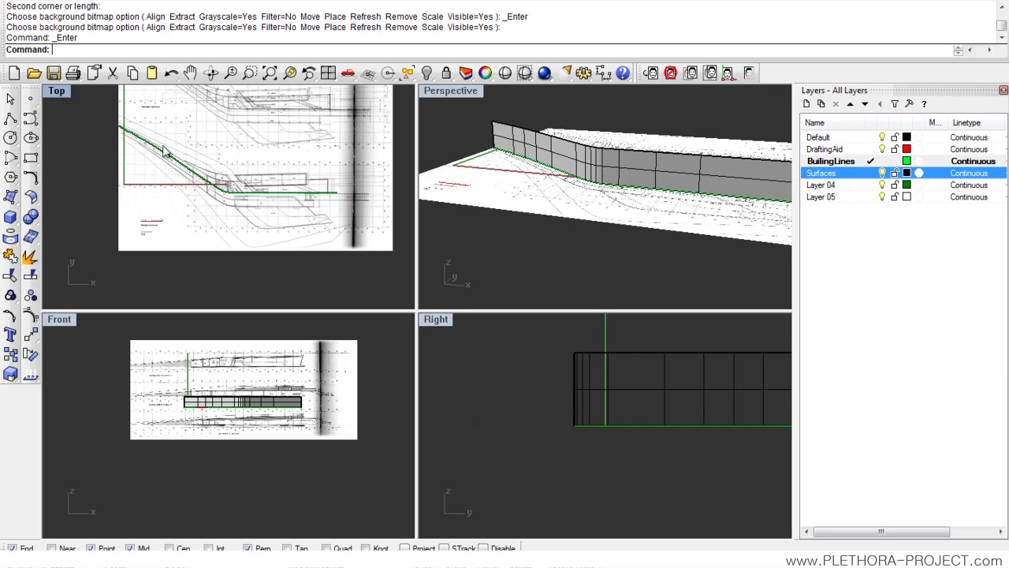
{"action": "key", "text": "ctrl+m"}
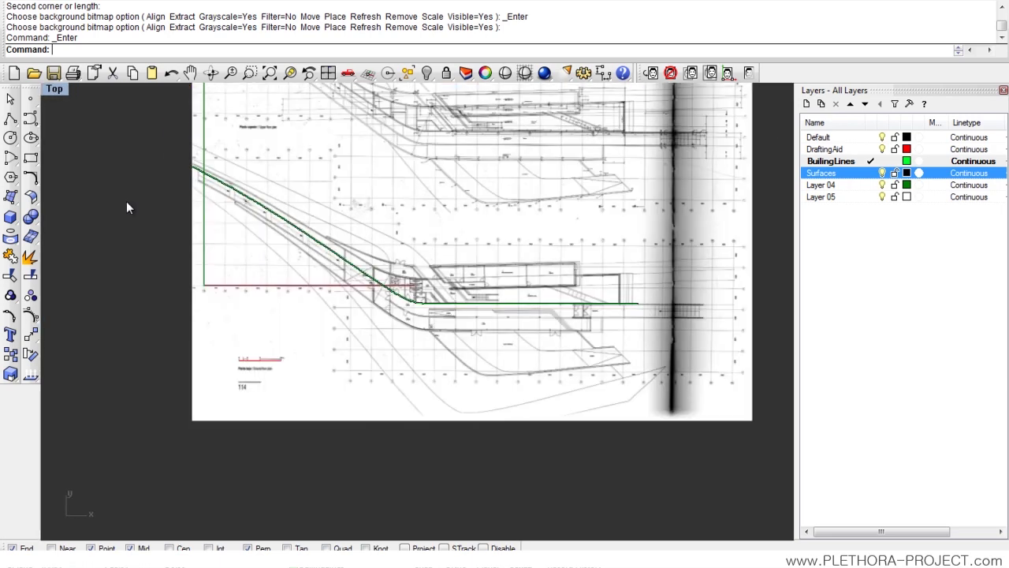
{"action": "double_click", "coordinate": [836, 149]}
{"action": "left_click", "coordinate": [9, 118]}
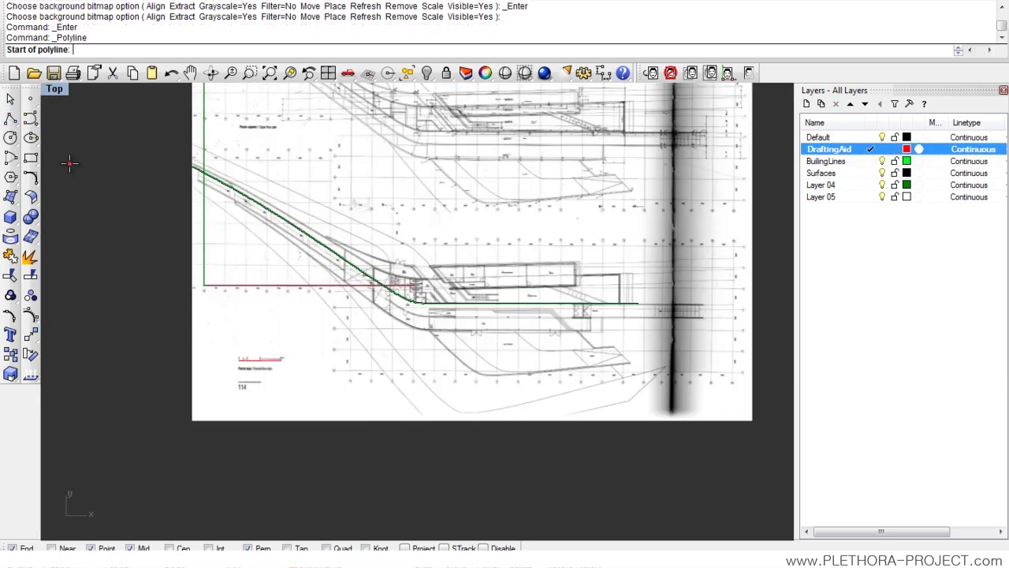
{"action": "scroll", "coordinate": [434, 276], "scroll_direction": "up", "scroll_amount": 5}
{"action": "scroll", "coordinate": [239, 347], "scroll_direction": "up", "scroll_amount": 4}
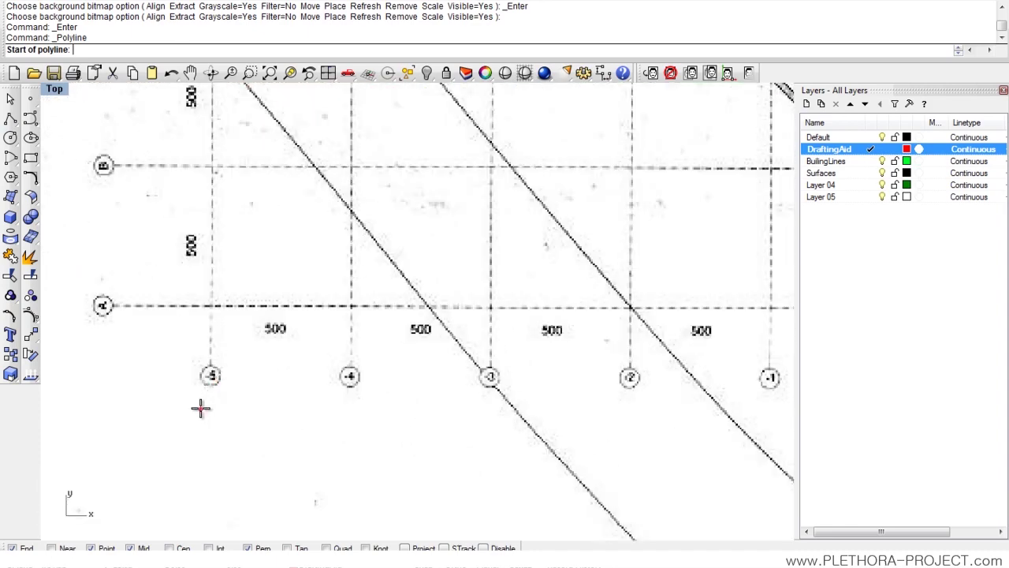
{"action": "scroll", "coordinate": [241, 320], "scroll_direction": "down", "scroll_amount": 5}
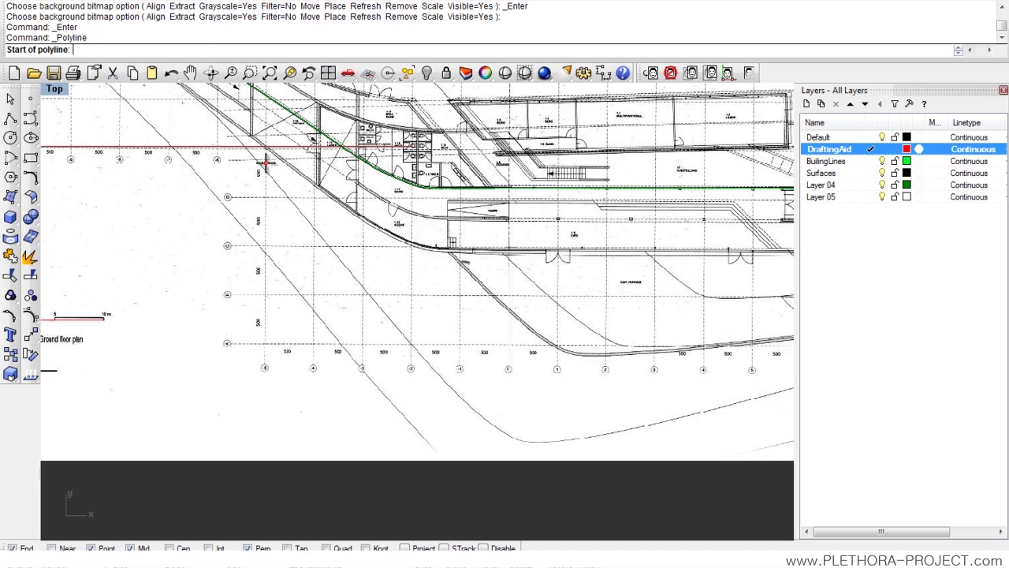
{"action": "left_click", "coordinate": [265, 163]}
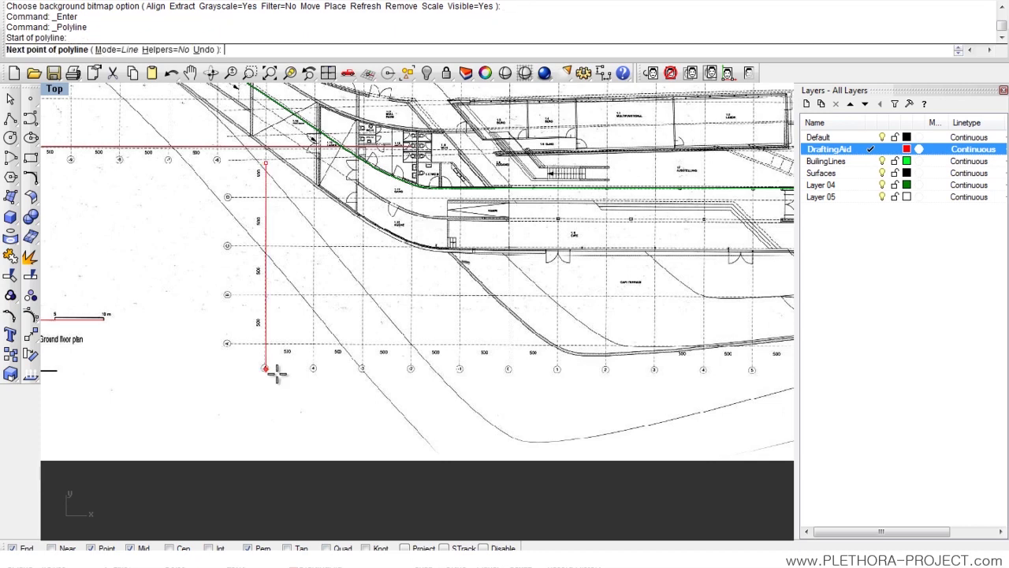
{"action": "left_click", "coordinate": [266, 412]}
{"action": "key", "text": "Return"}
- Draw a second vertical reference line along grid axis 0 of the ground floor plan and return to the four-view layout
{"action": "scroll", "coordinate": [463, 396], "scroll_direction": "up", "scroll_amount": 5}
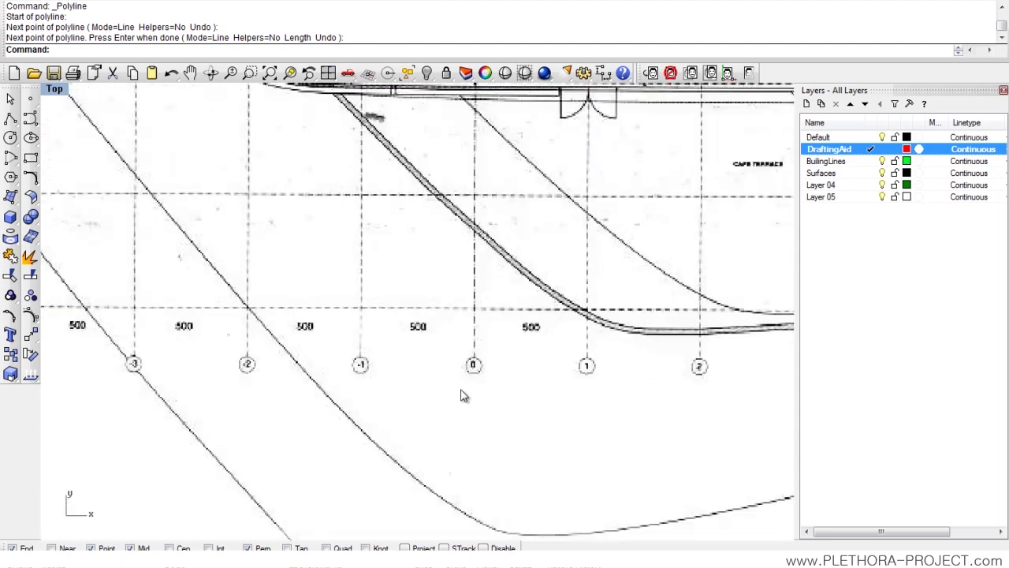
{"action": "right_click_drag", "start_coordinate": [414, 331], "coordinate": [503, 329]}
{"action": "scroll", "coordinate": [605, 313], "scroll_direction": "down", "scroll_amount": 2}
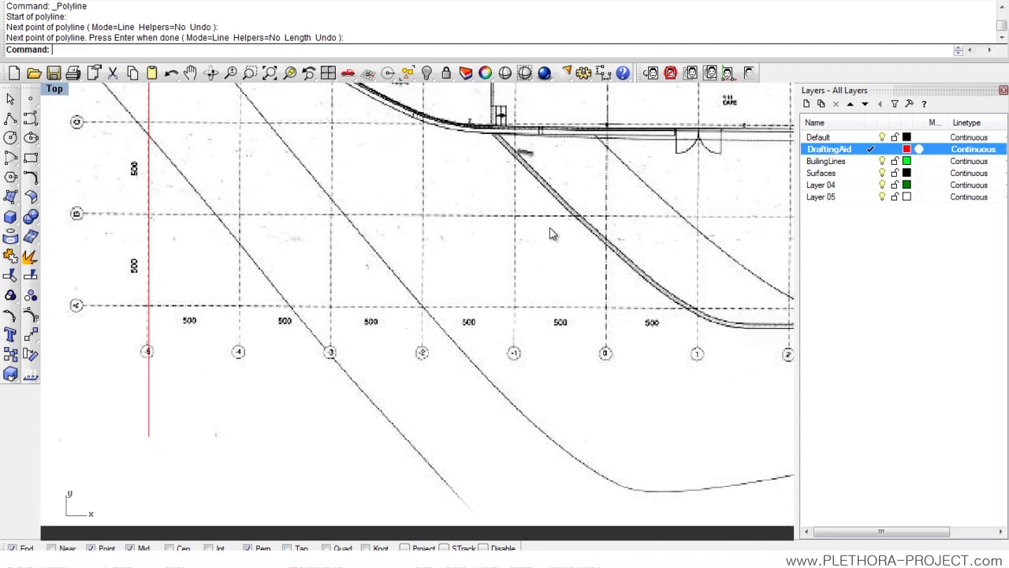
{"action": "key", "text": "Return"}
{"action": "left_click", "coordinate": [606, 163]}
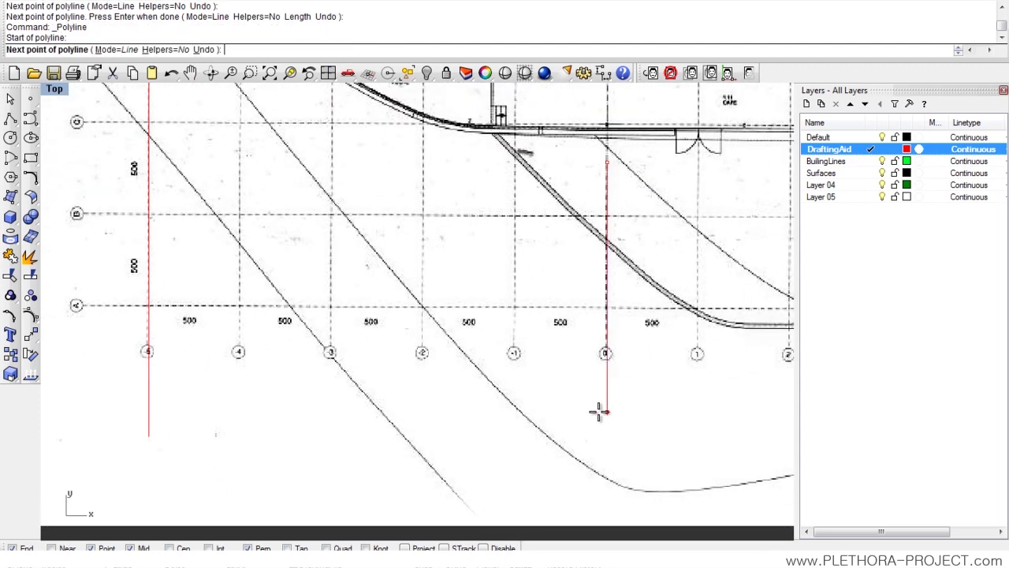
{"action": "left_click", "coordinate": [606, 446]}
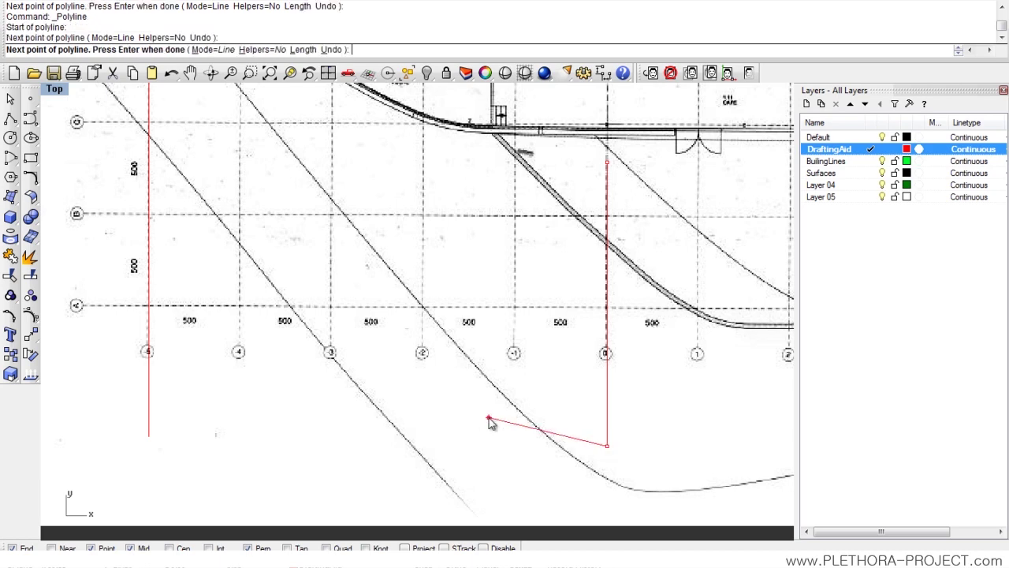
{"action": "key", "text": "Return"}
{"action": "right_click_drag", "start_coordinate": [195, 402], "coordinate": [372, 387]}
{"action": "scroll", "coordinate": [442, 371], "scroll_direction": "down", "scroll_amount": 8}
{"action": "right_click_drag", "start_coordinate": [596, 345], "coordinate": [527, 354]}
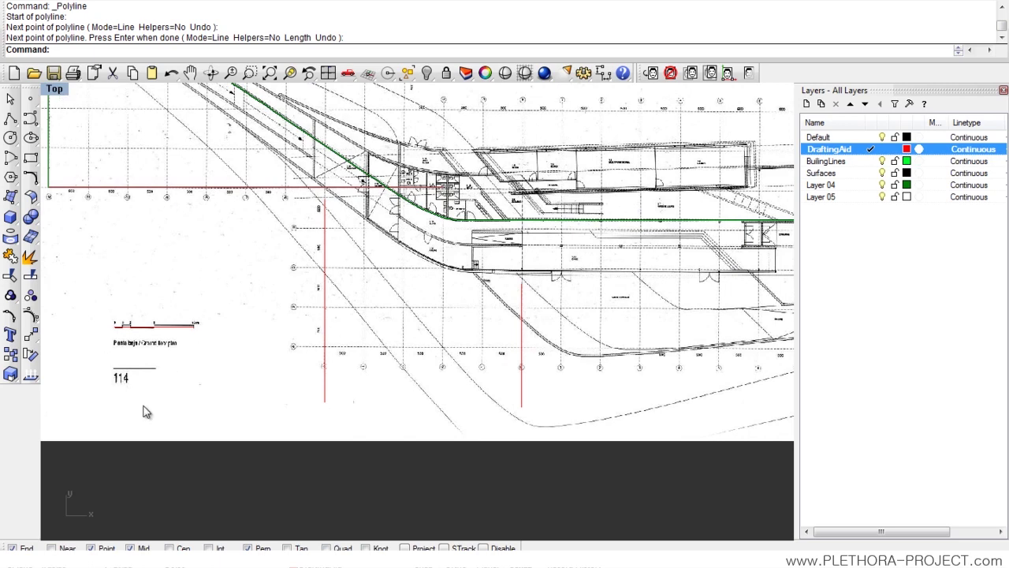
{"action": "double_click", "coordinate": [54, 89]}
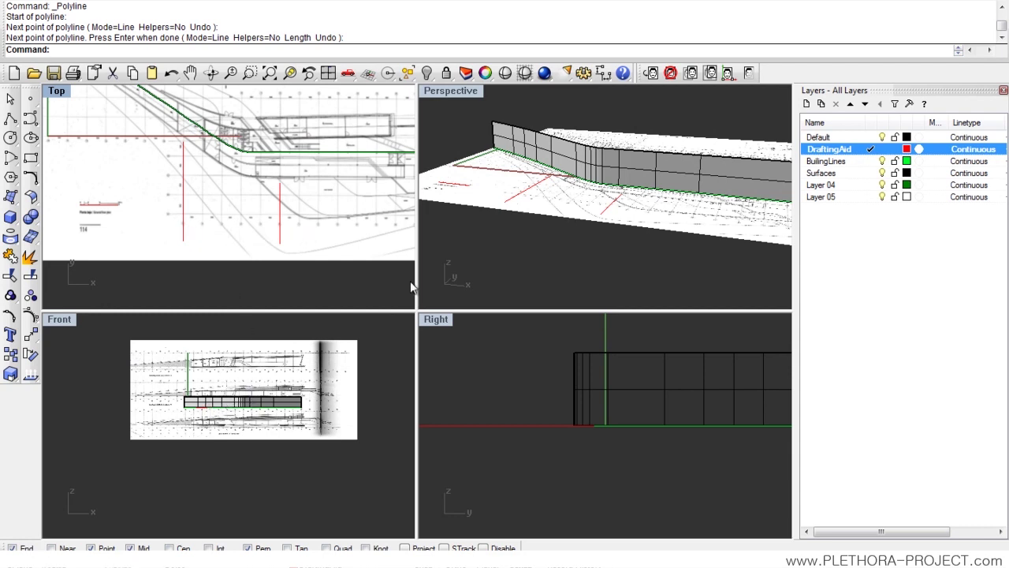
- Draw a vertical polyline from the outer end of the axis -5 plan line up past the section bitmap's upper edge in the Front view
{"action": "right_click_drag", "start_coordinate": [561, 195], "coordinate": [593, 251]}
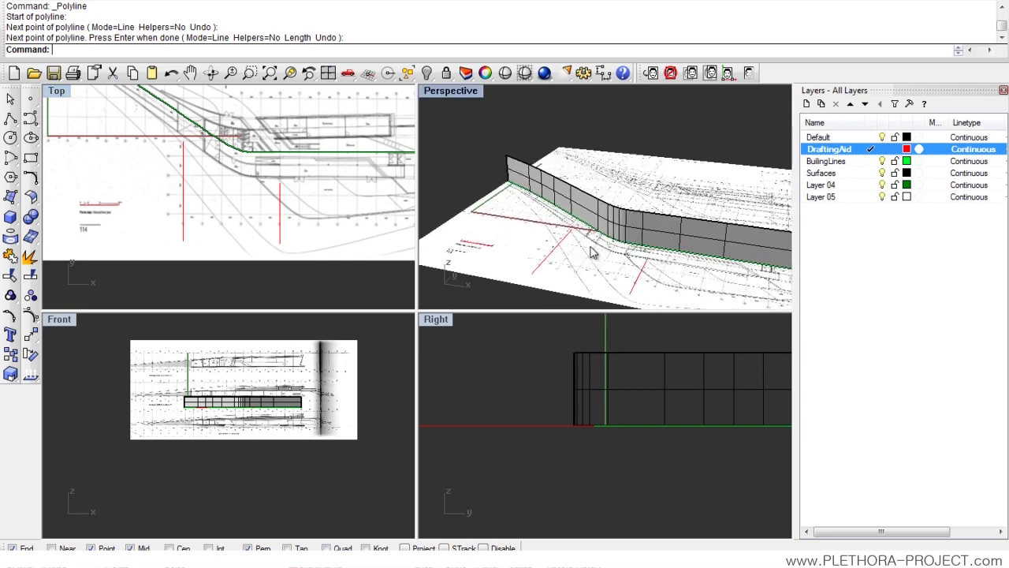
{"action": "left_click", "coordinate": [11, 117]}
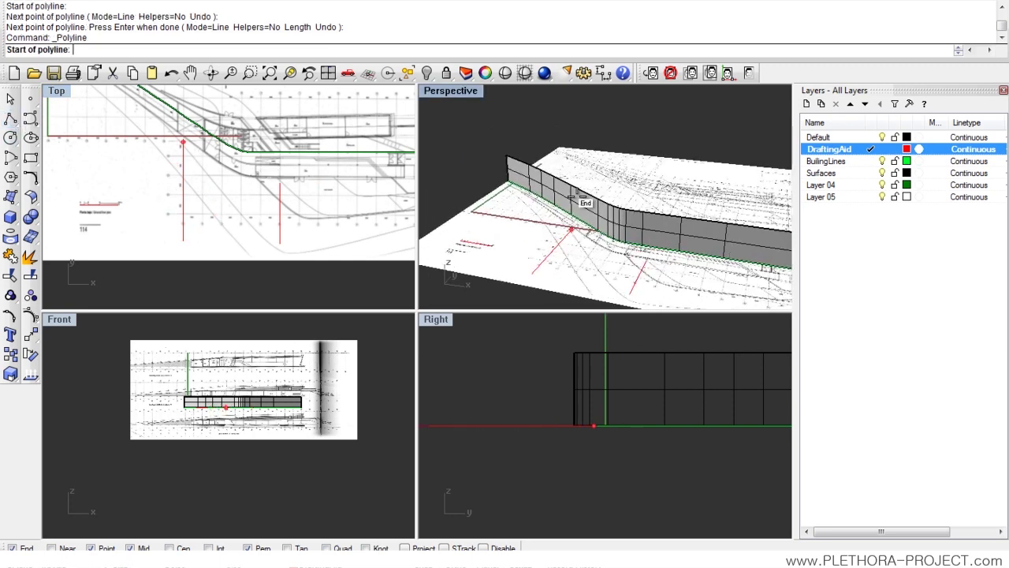
{"action": "left_click", "coordinate": [530, 273]}
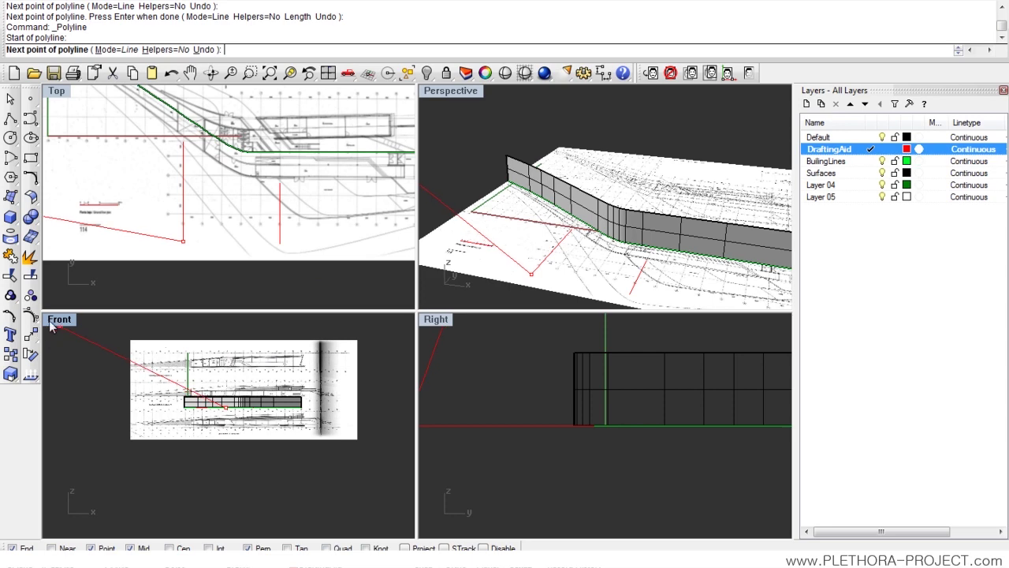
{"action": "left_click", "coordinate": [231, 328]}
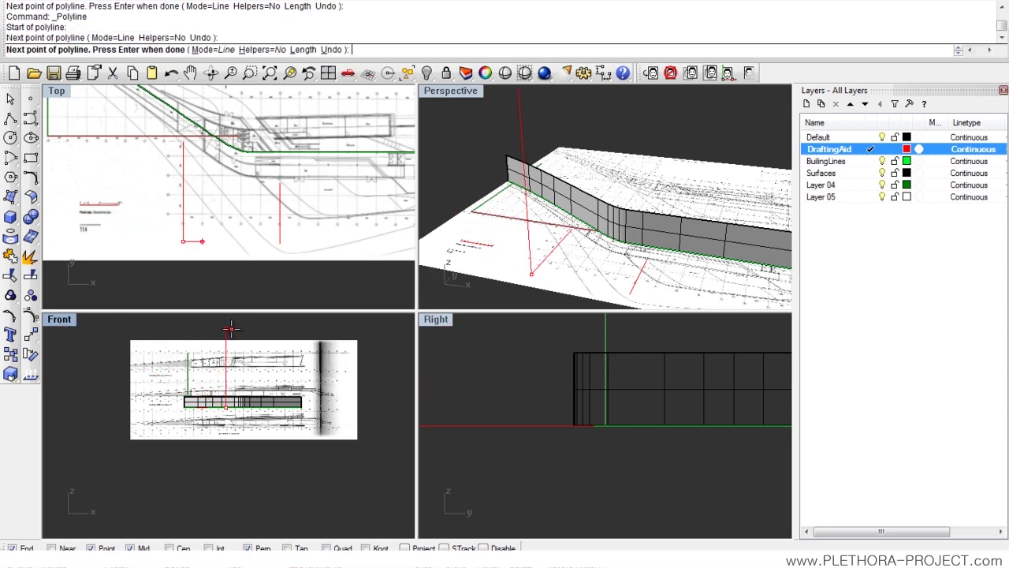
{"action": "key", "text": "Return"}
- Draw a matching vertical polyline from the outer end of the axis 0 plan line up past the section bitmap in the Front view
{"action": "scroll", "coordinate": [593, 295], "scroll_direction": "down", "scroll_amount": 5}
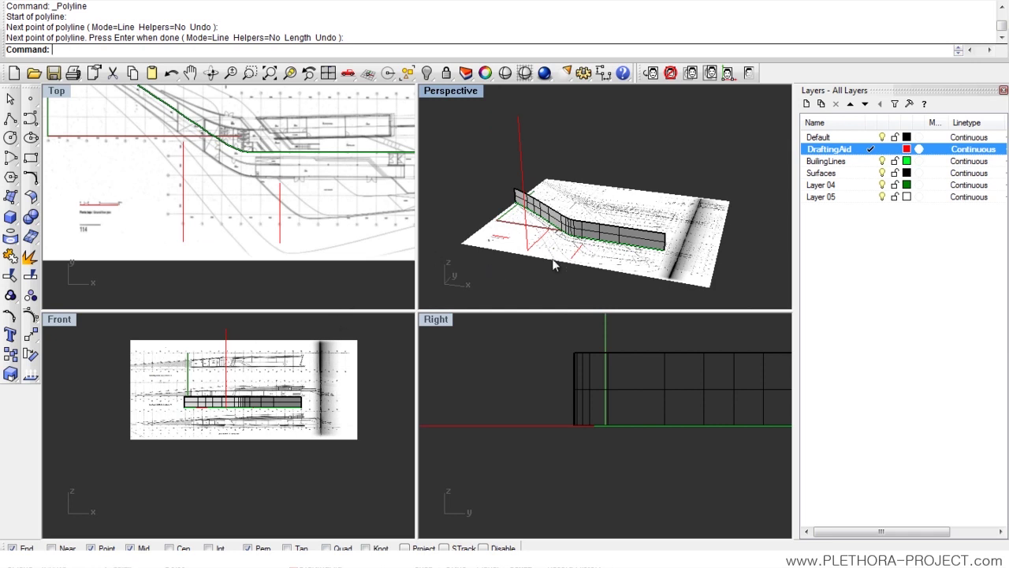
{"action": "key", "text": "Return"}
{"action": "left_click", "coordinate": [571, 257]}
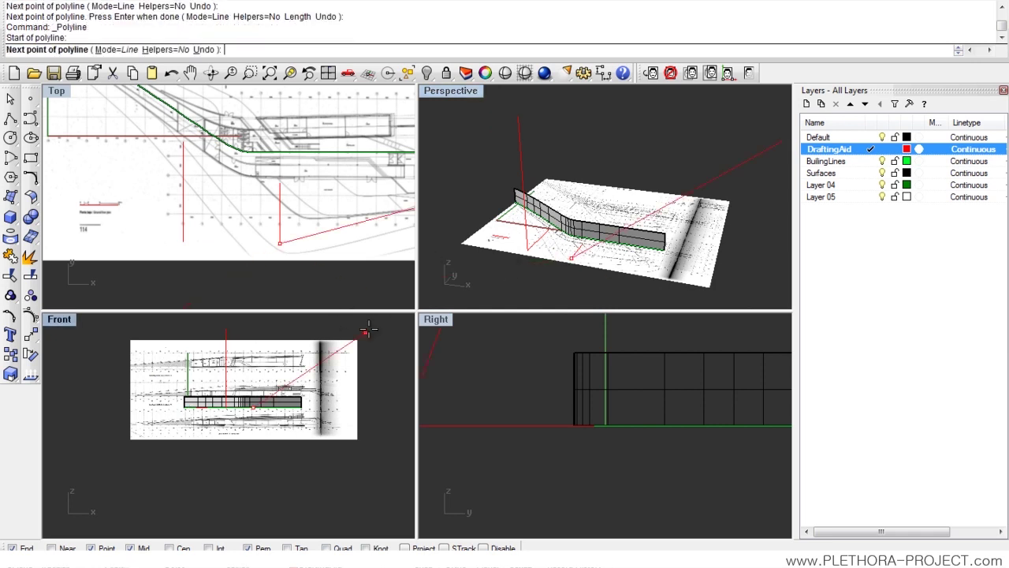
{"action": "left_click", "coordinate": [254, 330]}
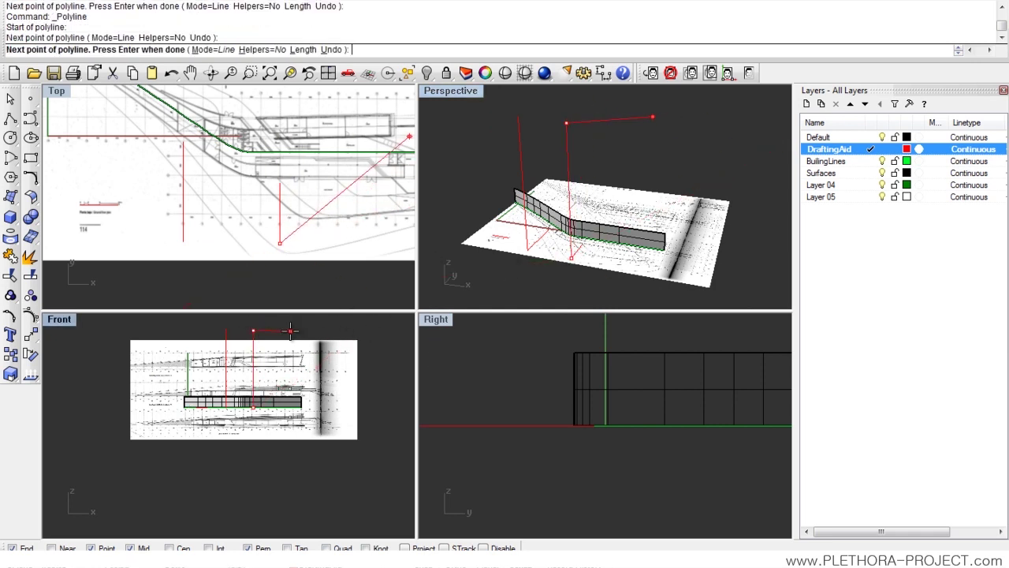
{"action": "key", "text": "Return"}
- Maximize the Front view and examine where the section's grid axes -5 and 0 sit relative to the two vertical reference lines
{"action": "right_click_drag", "start_coordinate": [229, 377], "coordinate": [247, 371]}
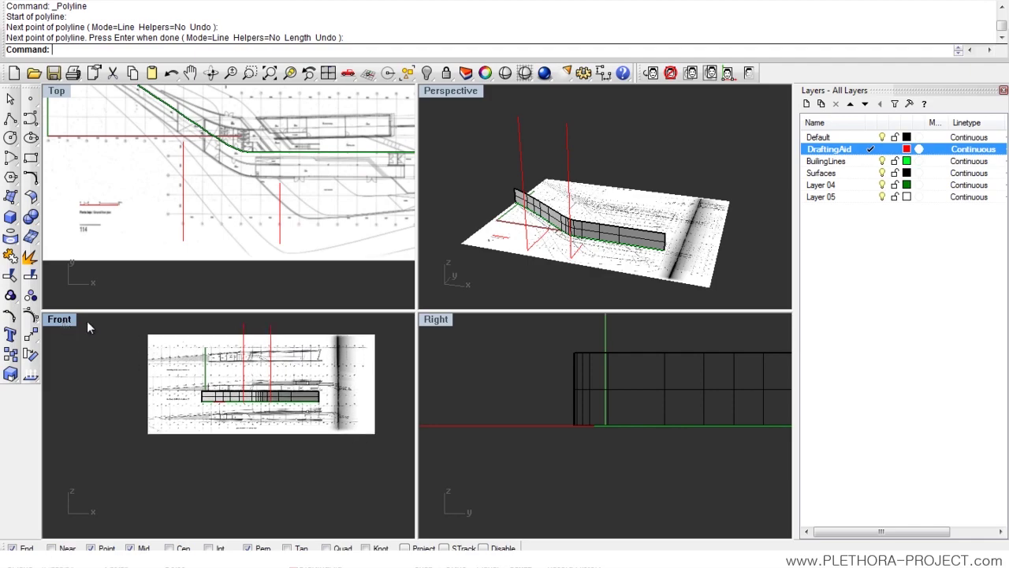
{"action": "double_click", "coordinate": [63, 319]}
{"action": "scroll", "coordinate": [432, 254], "scroll_direction": "up", "scroll_amount": 5}
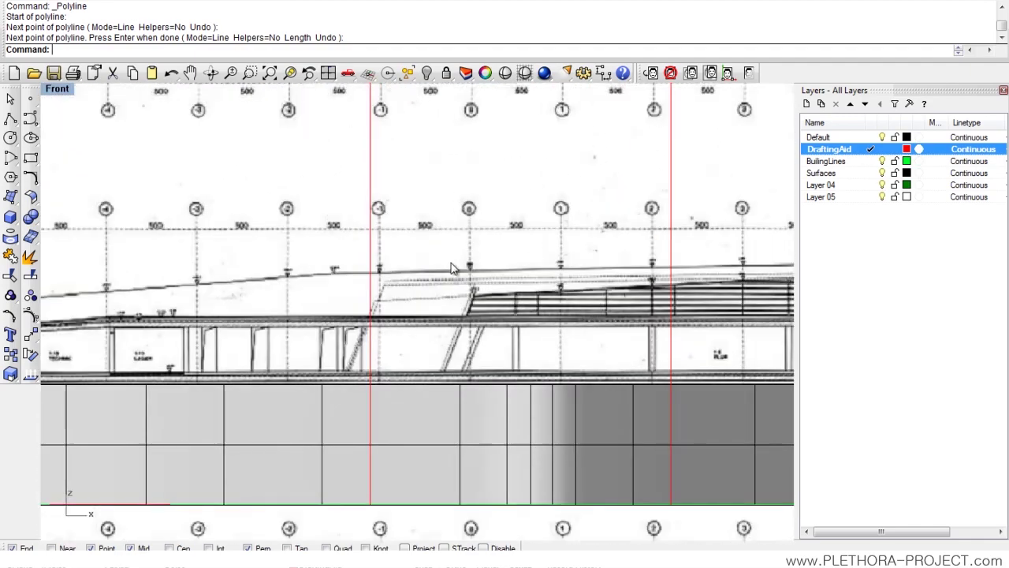
{"action": "scroll", "coordinate": [432, 253], "scroll_direction": "down", "scroll_amount": 3}
{"action": "scroll", "coordinate": [529, 239], "scroll_direction": "up", "scroll_amount": 5}
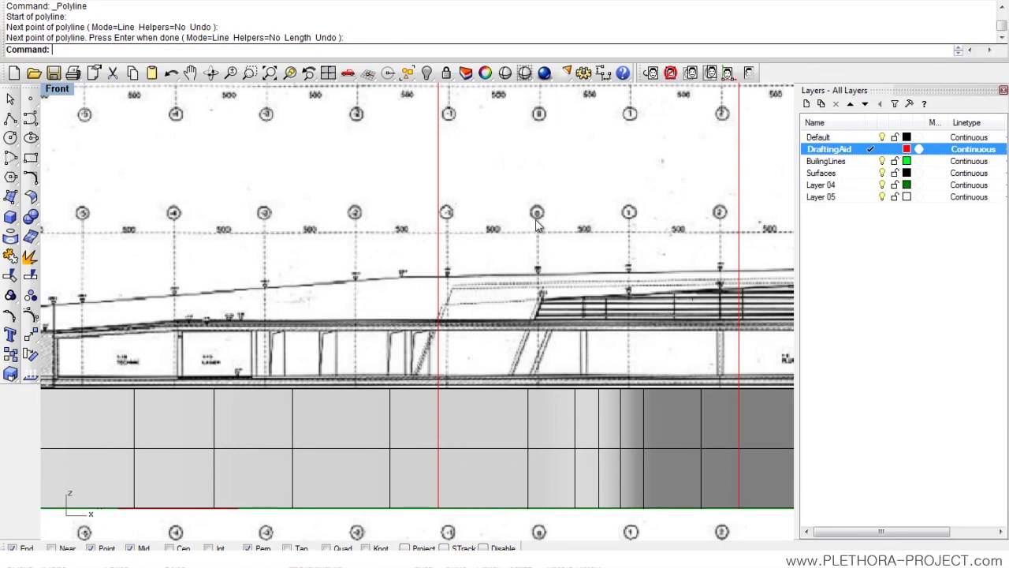
{"action": "right_click_drag", "start_coordinate": [521, 227], "coordinate": [581, 223]}
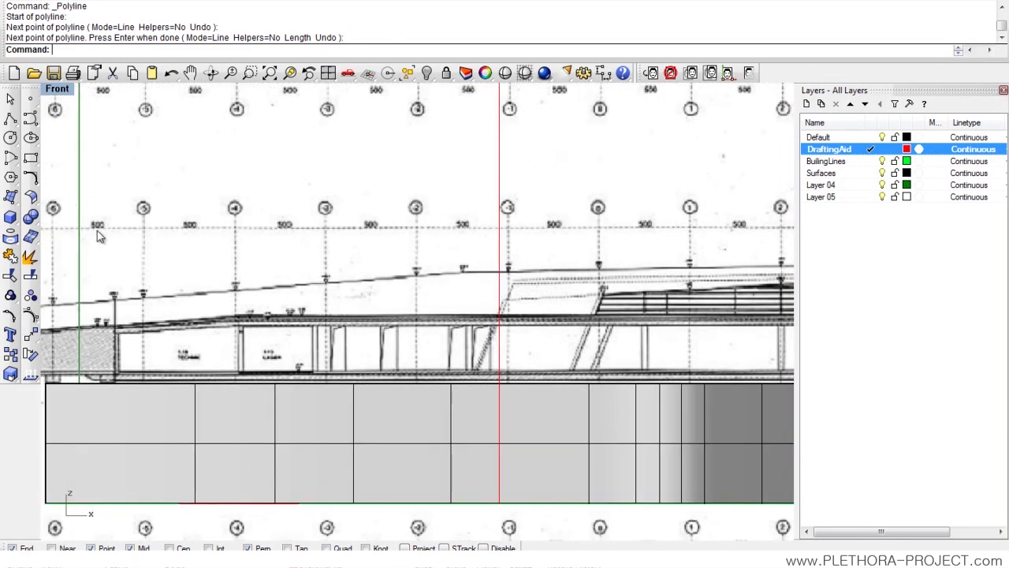
{"action": "scroll", "coordinate": [146, 213], "scroll_direction": "down", "scroll_amount": 4}
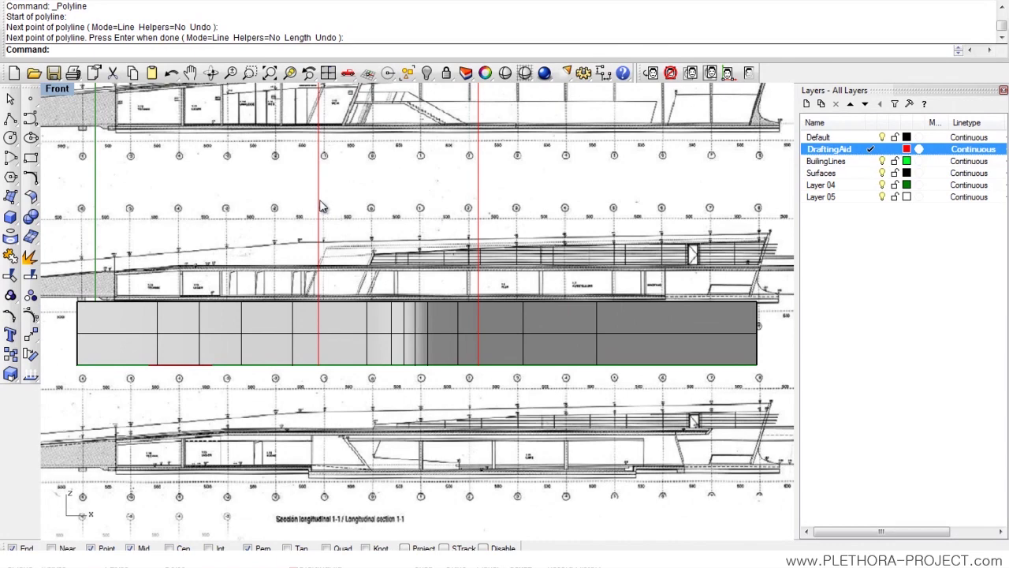
{"action": "mouse_move", "coordinate": [260, 209]}
{"action": "right_mouse_down"}
{"action": "mouse_move", "coordinate": [252, 251]}
{"action": "mouse_move", "coordinate": [344, 245]}
{"action": "right_mouse_up"}
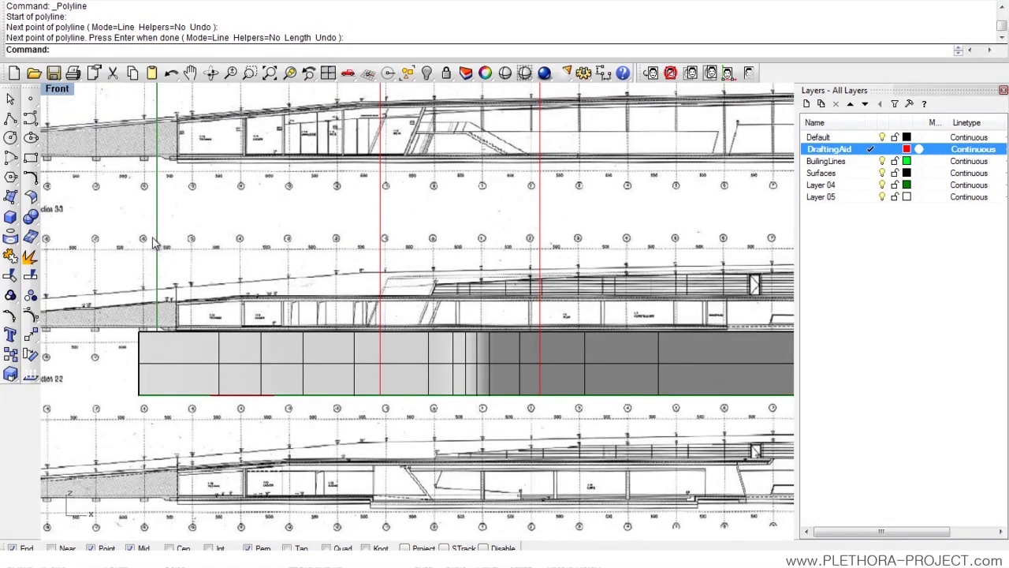
- Move the background bitmap horizontally so grid axis -5 of the middle section lies on the first vertical reference line
{"action": "left_click", "coordinate": [692, 73]}
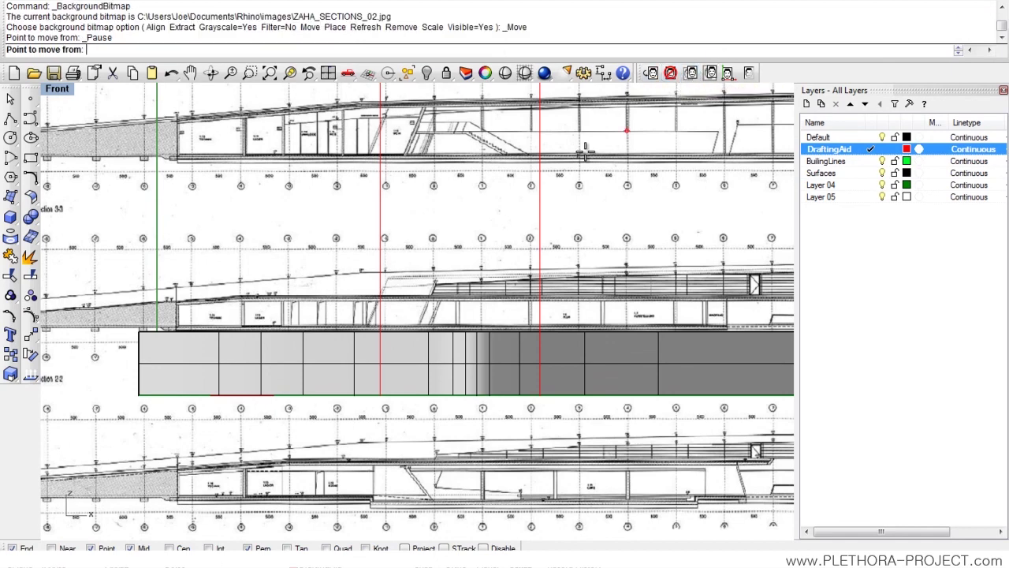
{"action": "scroll", "coordinate": [189, 262], "scroll_direction": "up", "scroll_amount": 5}
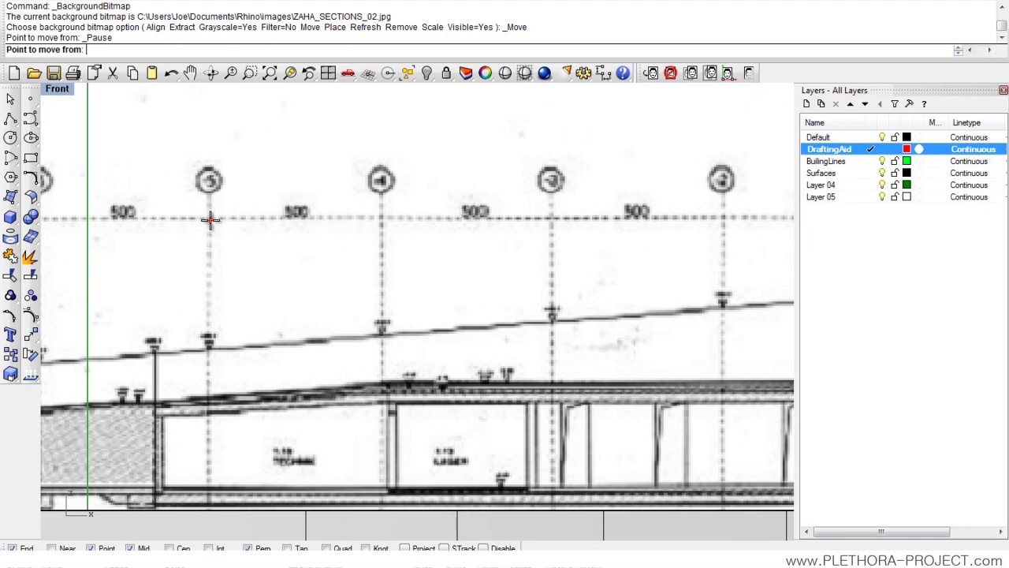
{"action": "left_click", "coordinate": [209, 218]}
{"action": "scroll", "coordinate": [209, 218], "scroll_direction": "down", "scroll_amount": 5}
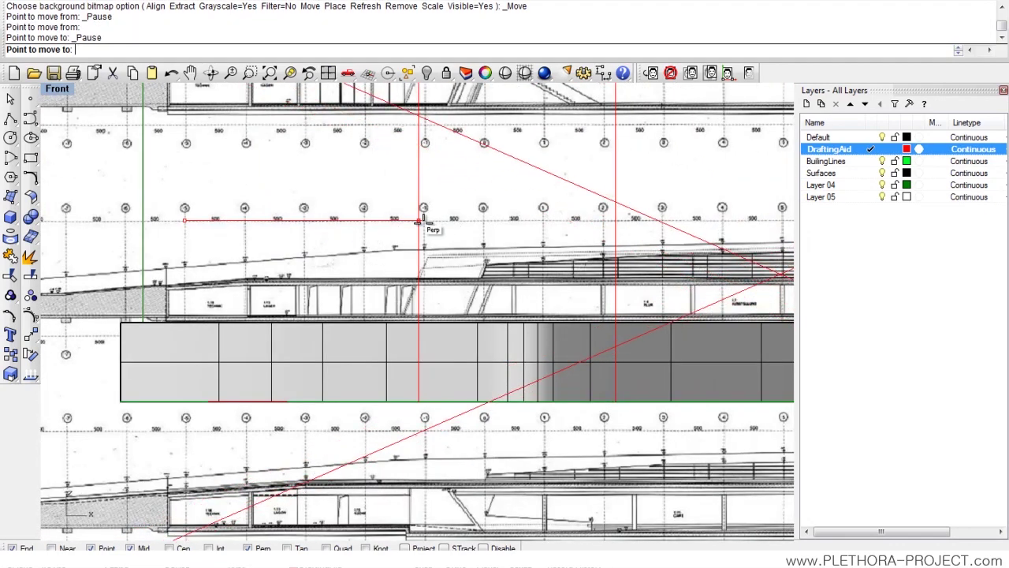
{"action": "left_click", "coordinate": [418, 220]}
- Check the moved bitmap's axis -5 against its reference line and compare the position of axis 0 with the second reference line
{"action": "right_click_drag", "start_coordinate": [430, 282], "coordinate": [261, 266]}
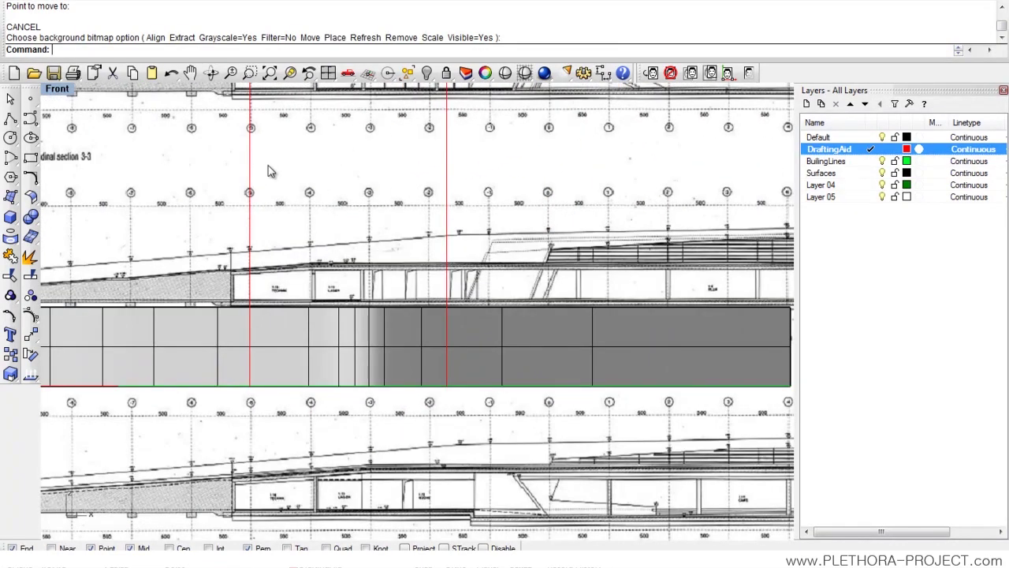
{"action": "scroll", "coordinate": [307, 234], "scroll_direction": "down", "scroll_amount": 3}
{"action": "scroll", "coordinate": [311, 239], "scroll_direction": "up", "scroll_amount": 3}
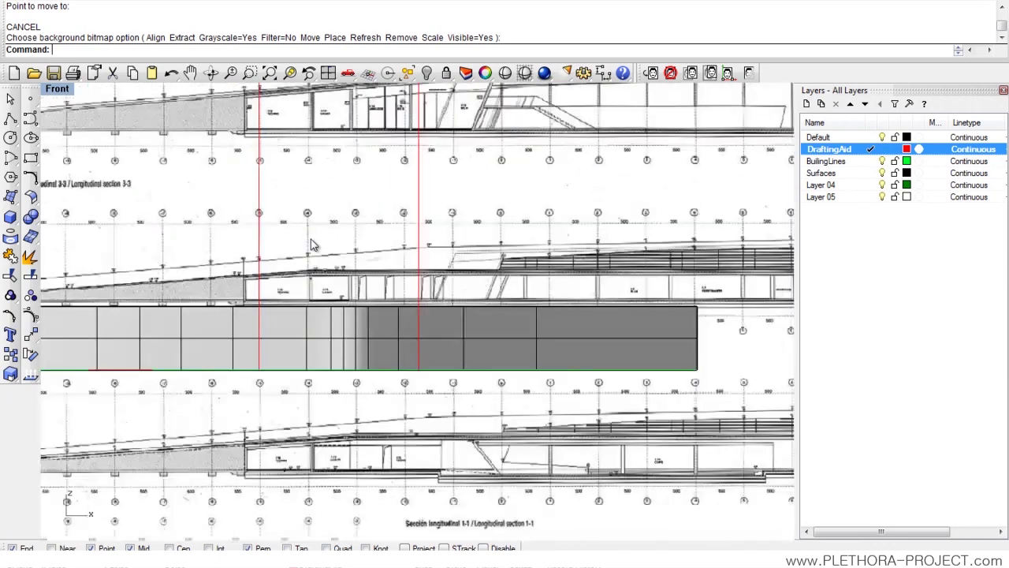
{"action": "scroll", "coordinate": [373, 247], "scroll_direction": "down", "scroll_amount": 3}
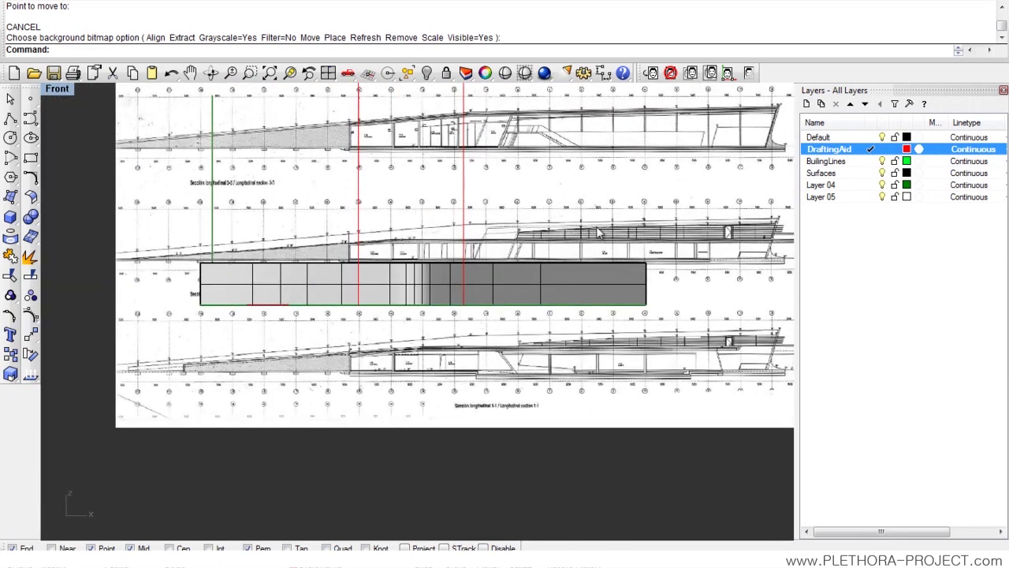
{"action": "scroll", "coordinate": [426, 237], "scroll_direction": "up", "scroll_amount": 5}
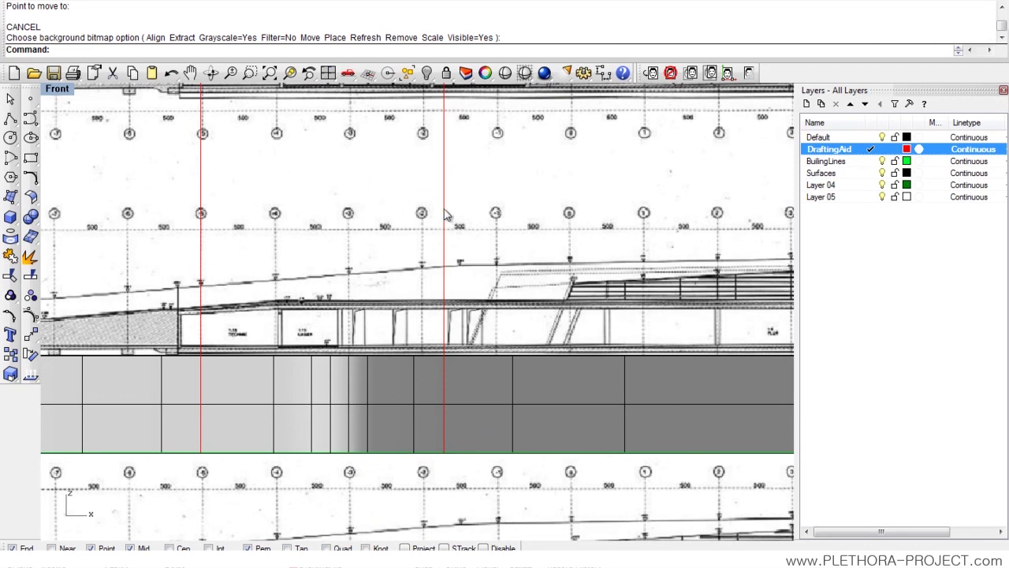
{"action": "right_click_drag", "start_coordinate": [373, 231], "coordinate": [411, 210]}
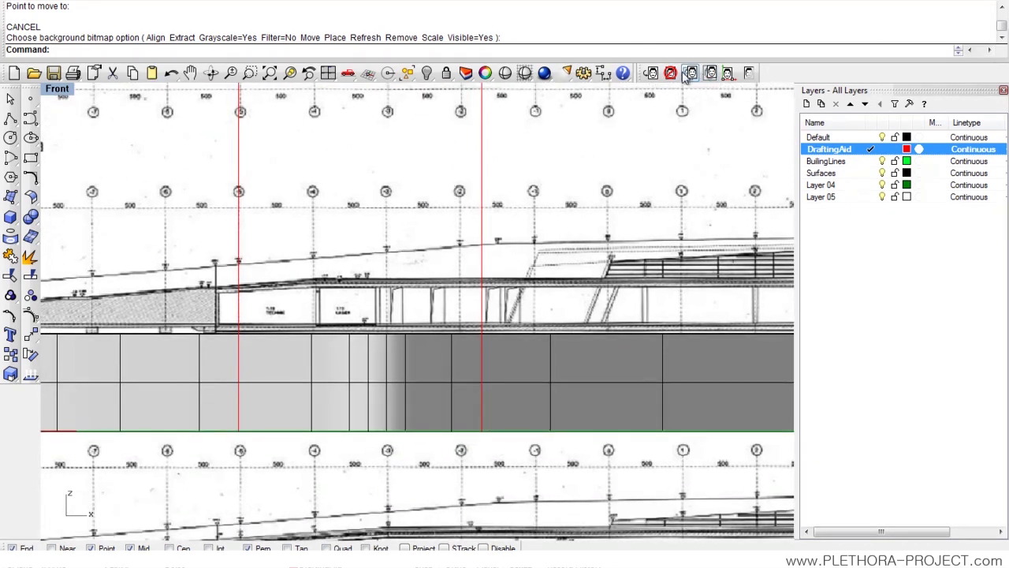
{"action": "scroll", "coordinate": [331, 221], "scroll_direction": "down", "scroll_amount": 4}
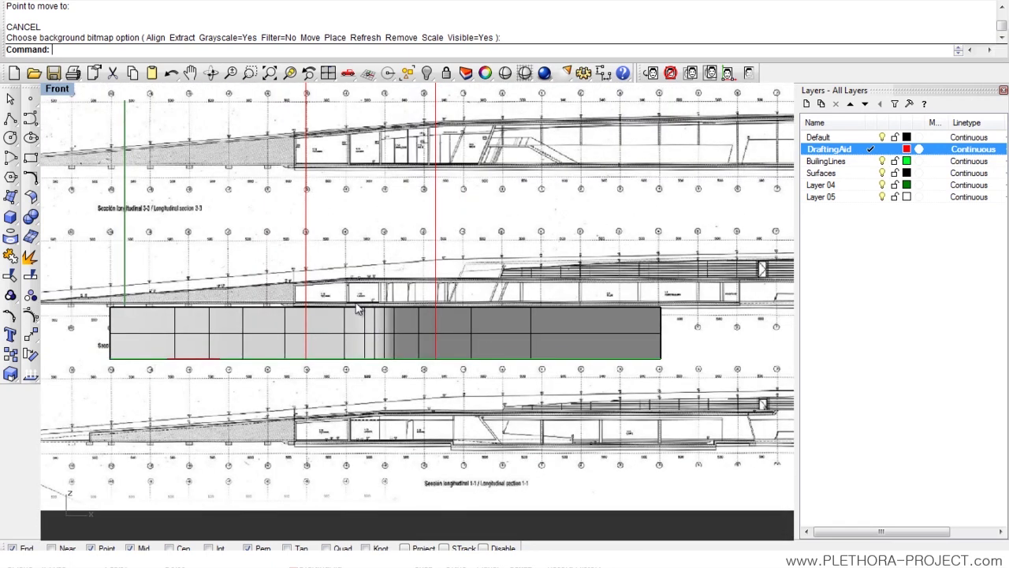
{"action": "right_click_drag", "start_coordinate": [347, 276], "coordinate": [362, 237]}
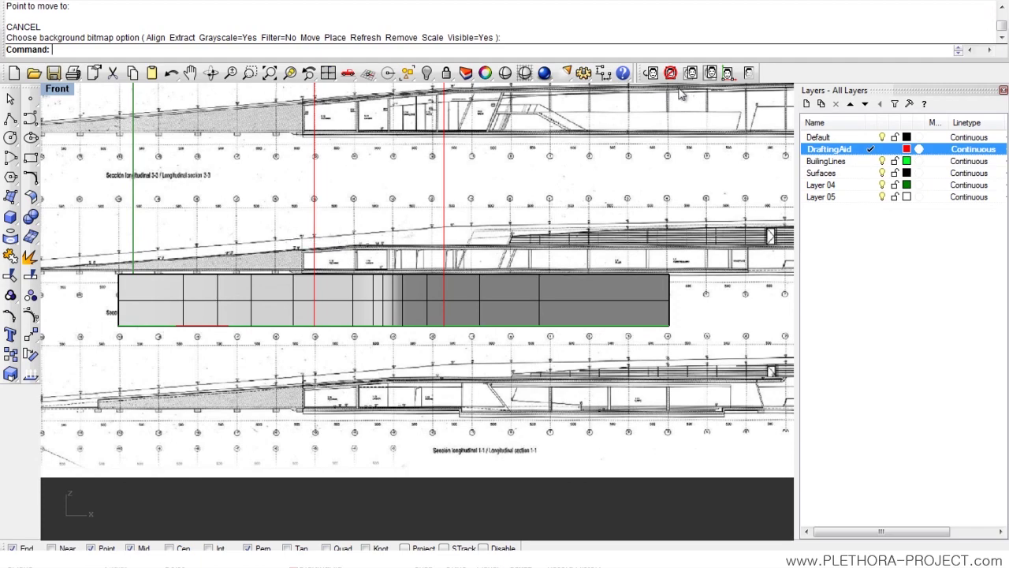
{"action": "scroll", "coordinate": [314, 209], "scroll_direction": "up", "scroll_amount": 12}
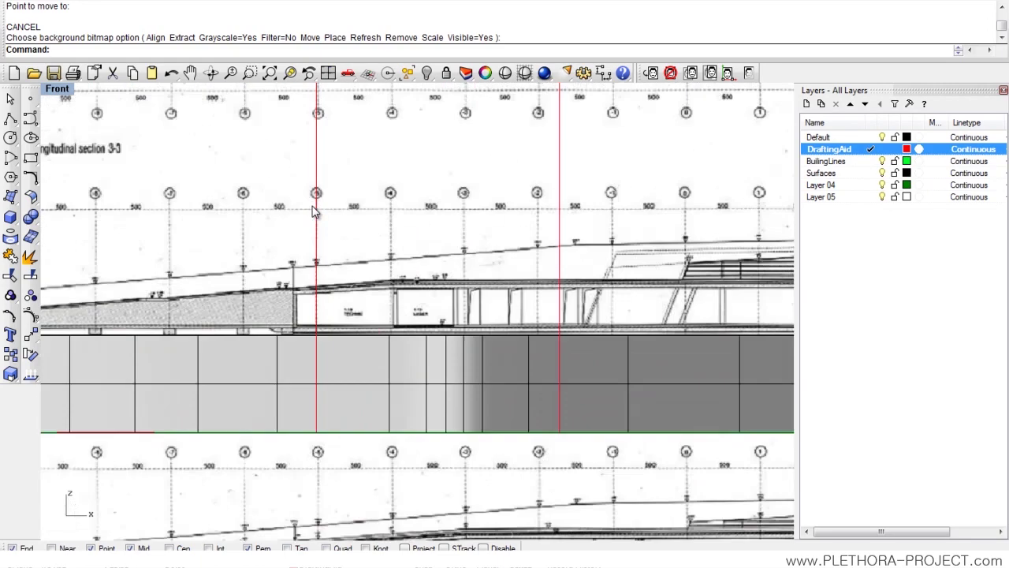
{"action": "scroll", "coordinate": [323, 214], "scroll_direction": "down", "scroll_amount": 10}
{"action": "right_click_drag", "start_coordinate": [636, 163], "coordinate": [606, 147]}
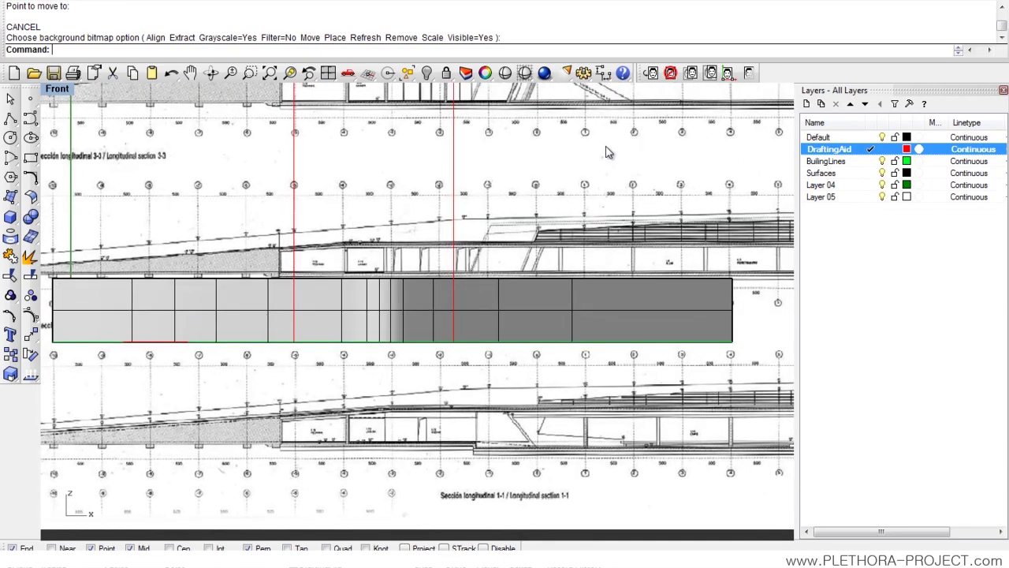
- Try to scale the background bitmap about axis -5, bringing axis 0 onto the second vertical reference line
{"action": "left_click", "coordinate": [710, 73]}
{"action": "scroll", "coordinate": [292, 203], "scroll_direction": "up", "scroll_amount": 5}
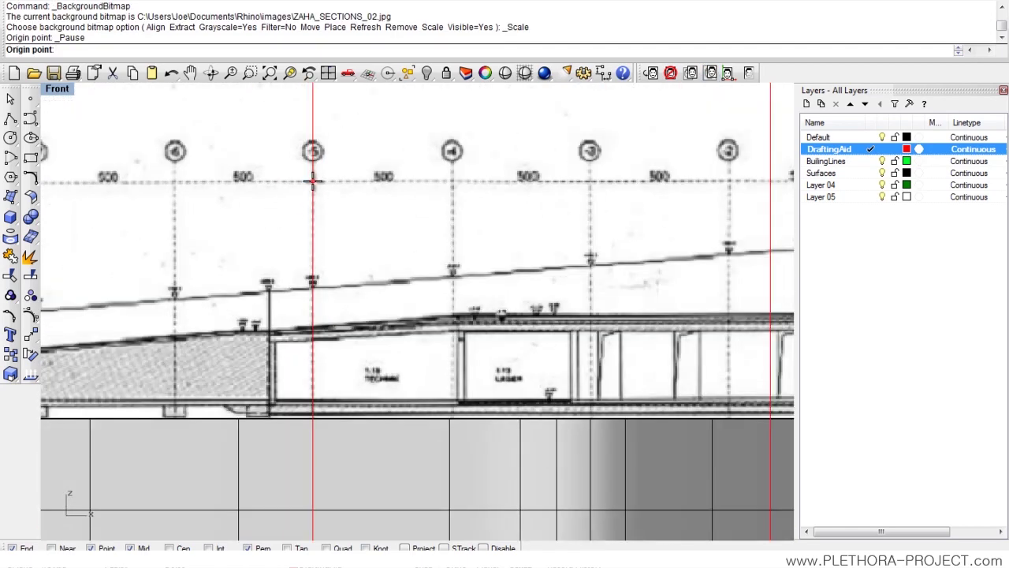
{"action": "left_click", "coordinate": [313, 181]}
{"action": "right_click_drag", "start_coordinate": [458, 187], "coordinate": [306, 197]}
{"action": "scroll", "coordinate": [619, 193], "scroll_direction": "down", "scroll_amount": 4}
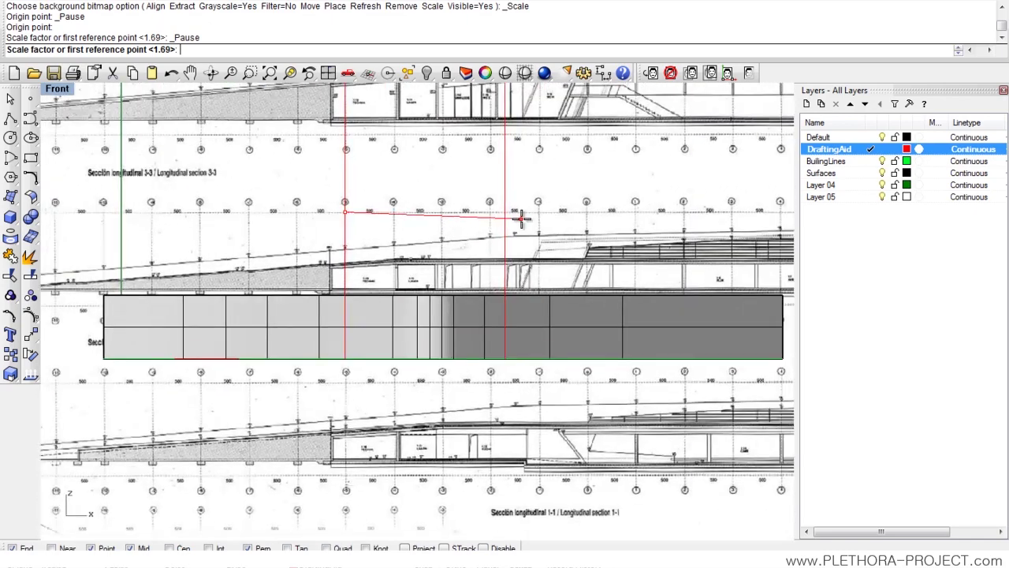
{"action": "scroll", "coordinate": [619, 219], "scroll_direction": "up", "scroll_amount": 3}
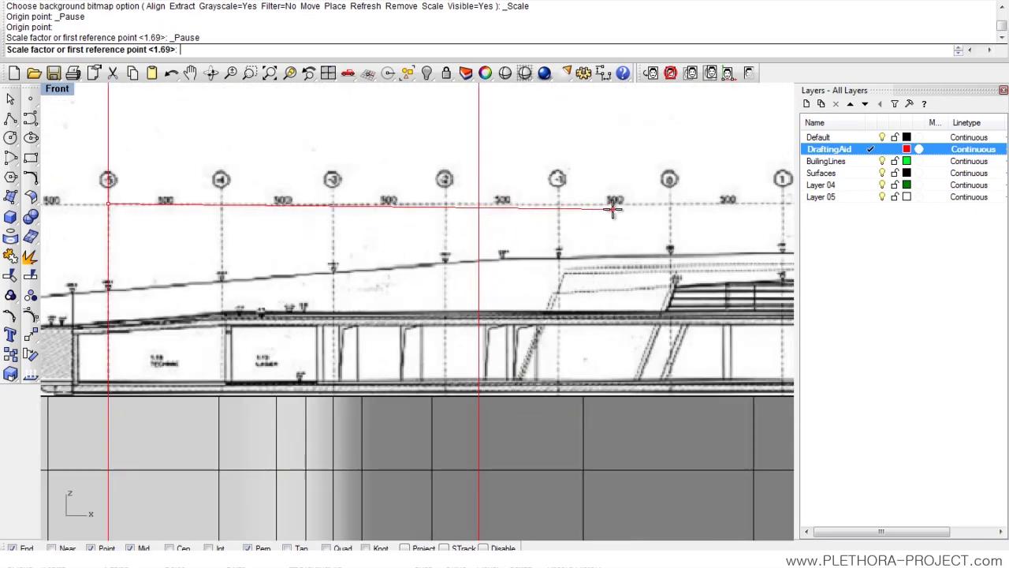
{"action": "left_click", "coordinate": [670, 203]}
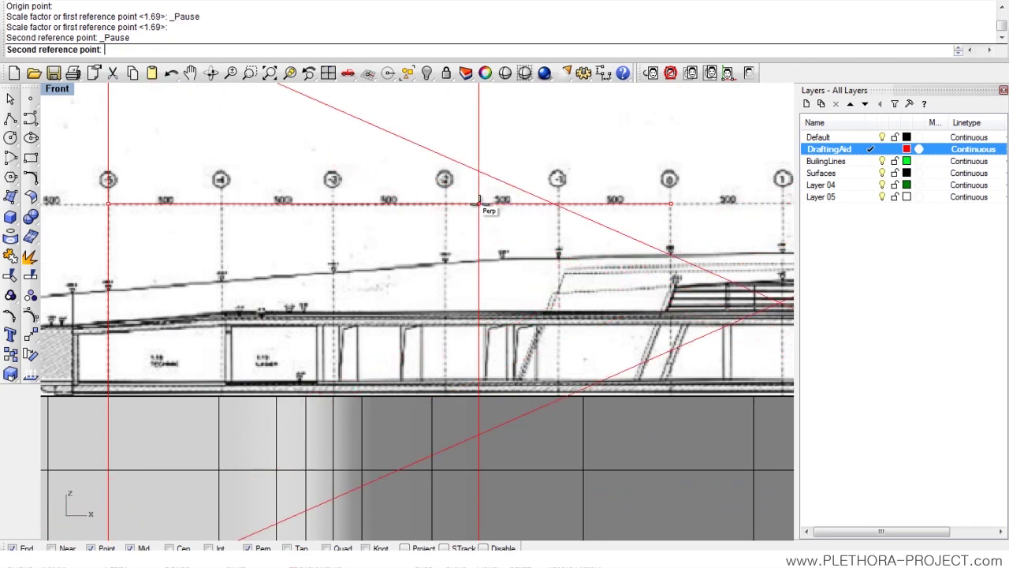
{"action": "key", "text": "Escape"}
- Try to scale the background bitmap about axis -5 again, taking axis 0 of the middle section to the second vertical reference line
{"action": "scroll", "coordinate": [413, 236], "scroll_direction": "down", "scroll_amount": 4}
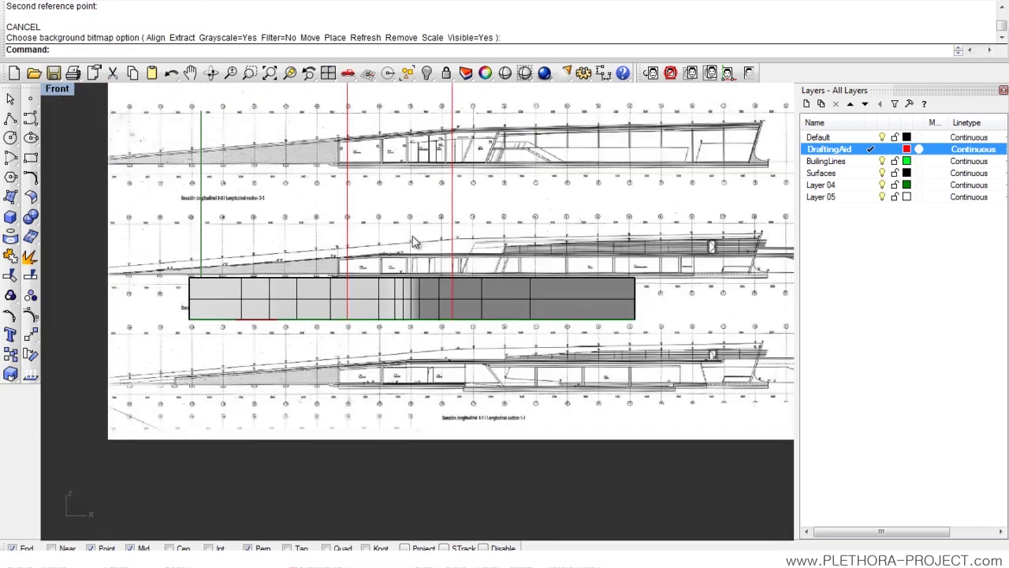
{"action": "scroll", "coordinate": [462, 229], "scroll_direction": "up", "scroll_amount": 4}
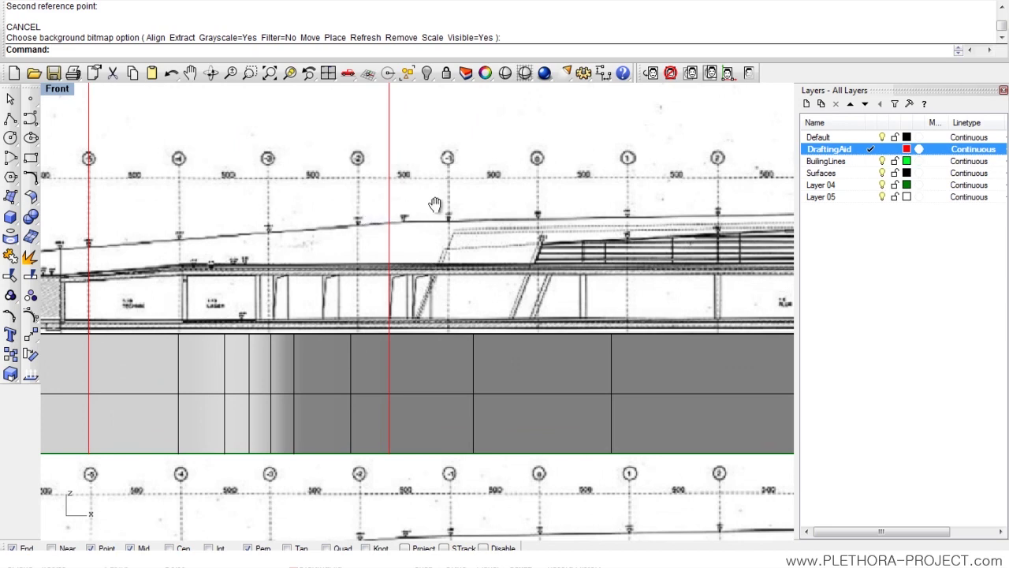
{"action": "right_click_drag", "start_coordinate": [436, 198], "coordinate": [465, 202]}
{"action": "right_click_drag", "start_coordinate": [382, 205], "coordinate": [425, 210]}
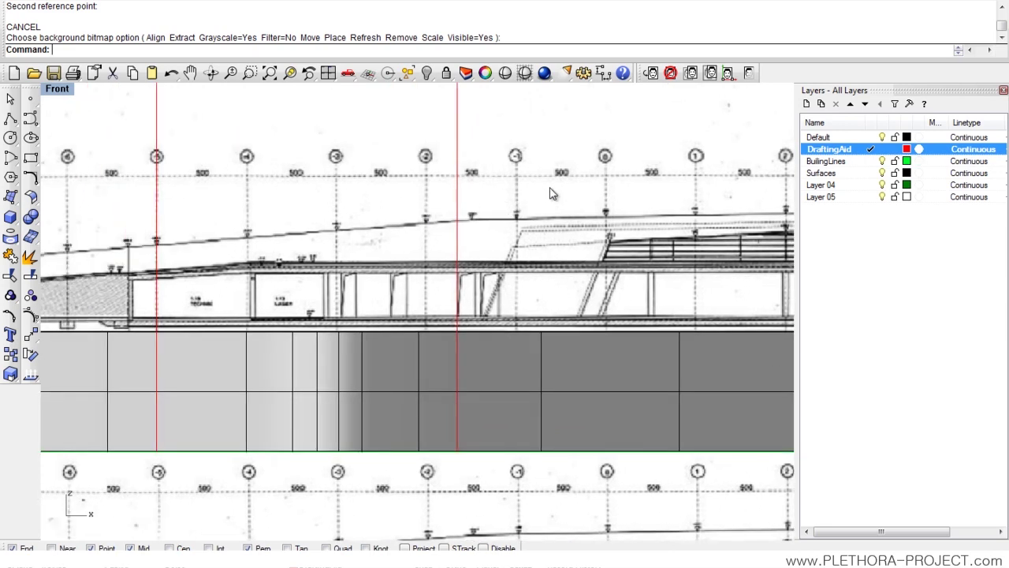
{"action": "left_click", "coordinate": [710, 73]}
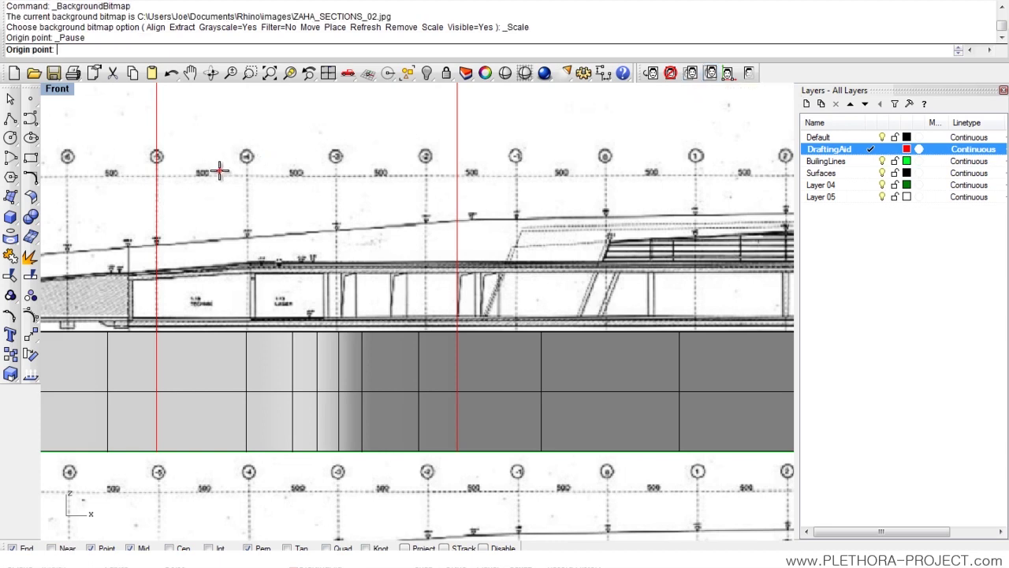
{"action": "left_click", "coordinate": [157, 176]}
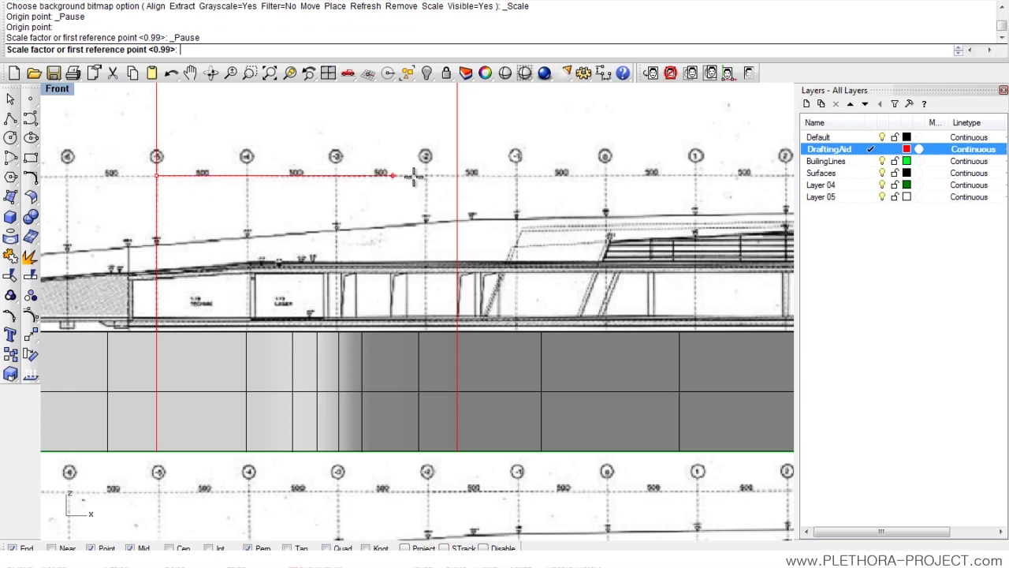
{"action": "left_click", "coordinate": [606, 175]}
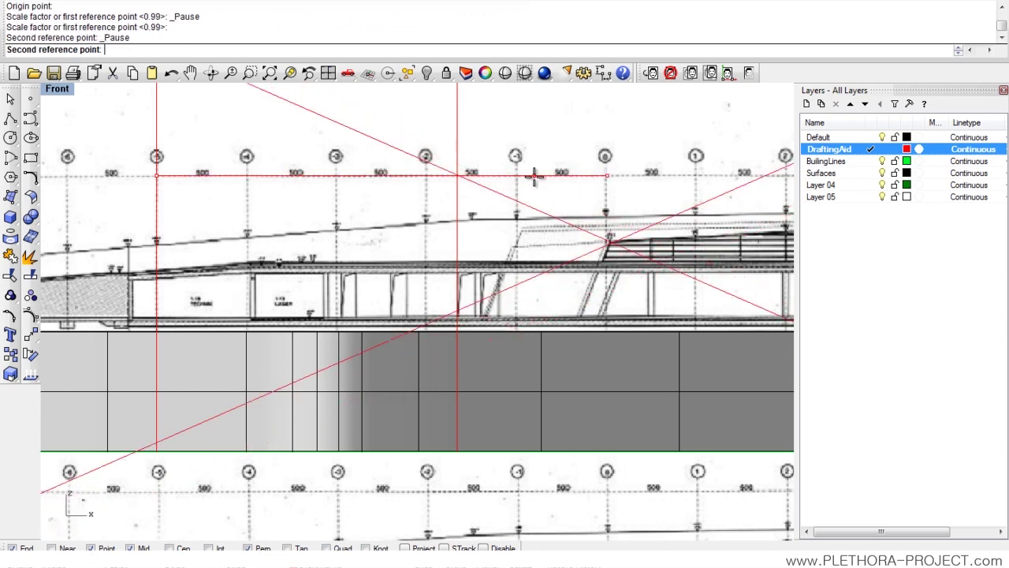
{"action": "left_click", "coordinate": [458, 176]}
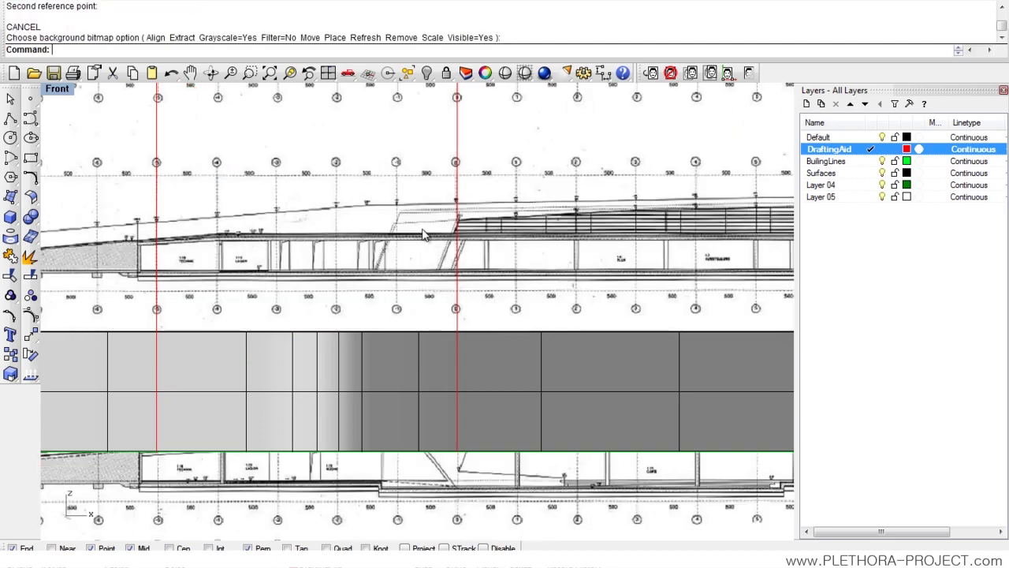
- Check grid axes 0 and -5 of the scaled middle section against the two vertical reference lines
{"action": "scroll", "coordinate": [447, 187], "scroll_direction": "up", "scroll_amount": 10}
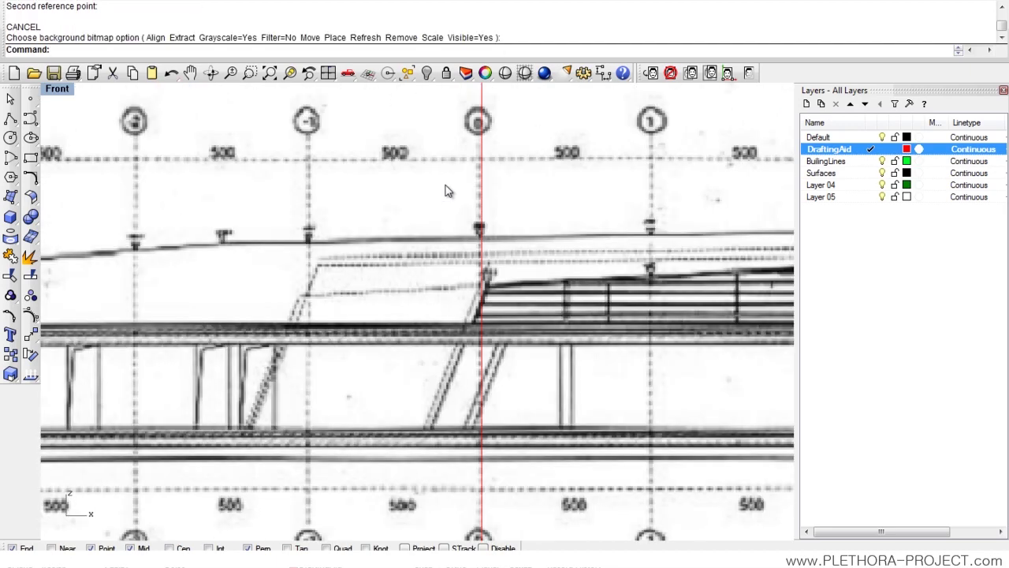
{"action": "scroll", "coordinate": [445, 186], "scroll_direction": "down", "scroll_amount": 6}
{"action": "right_click_drag", "start_coordinate": [181, 198], "coordinate": [279, 191]}
{"action": "scroll", "coordinate": [216, 195], "scroll_direction": "up", "scroll_amount": 2}
{"action": "right_click_drag", "start_coordinate": [216, 197], "coordinate": [314, 197]}
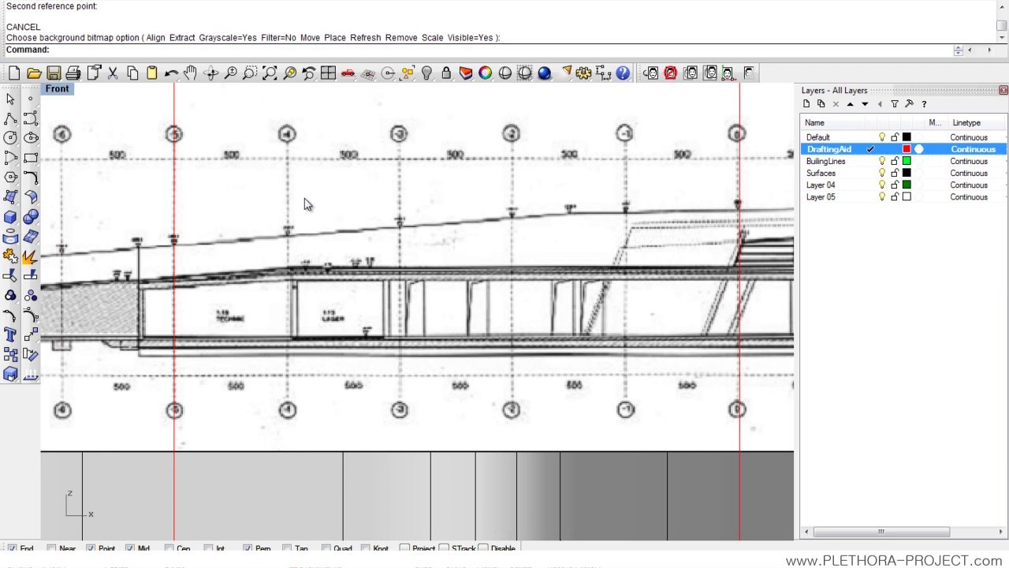
{"action": "scroll", "coordinate": [351, 197], "scroll_direction": "down", "scroll_amount": 2}
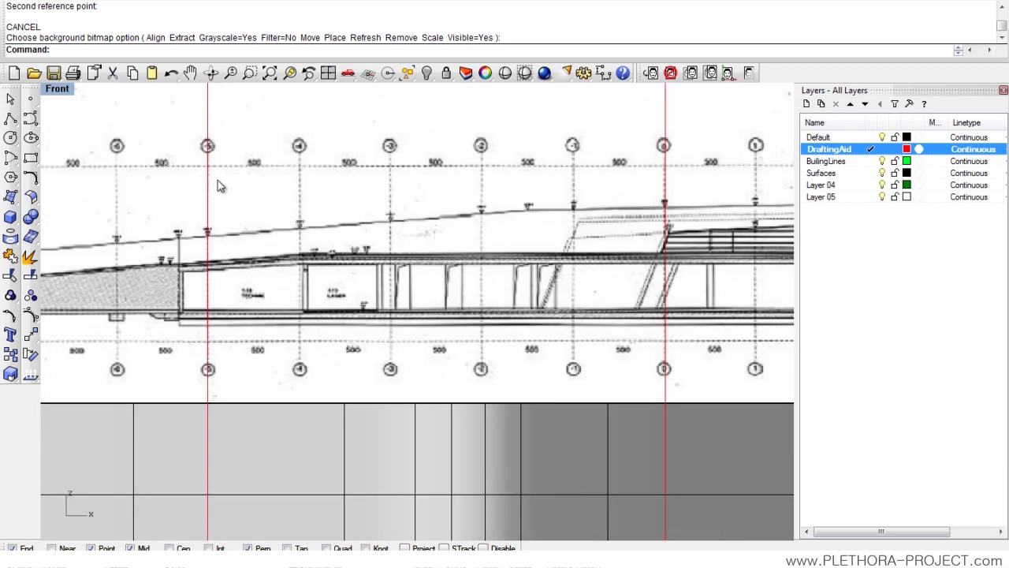
- Try to refine the bitmap's scale from a close-up origin on axis -5, using the centre of axis 0 as the first reference point
{"action": "left_click", "coordinate": [710, 72]}
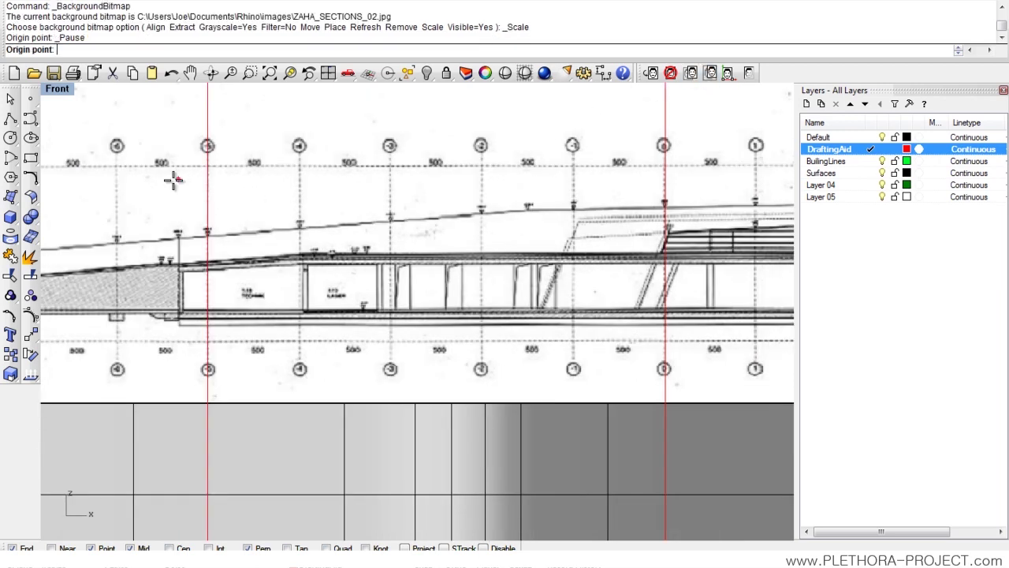
{"action": "scroll", "coordinate": [211, 167], "scroll_direction": "up", "scroll_amount": 4}
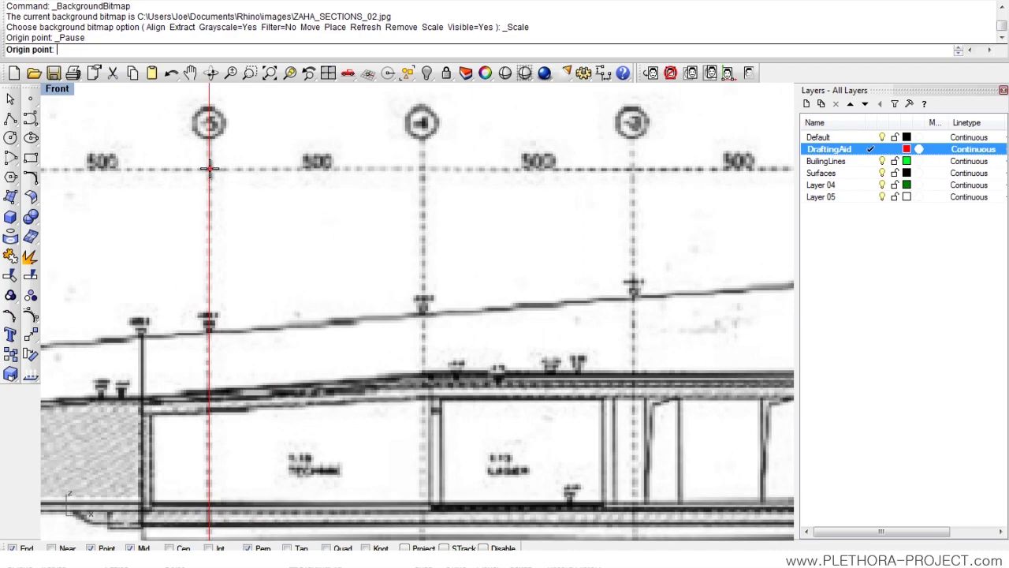
{"action": "left_click", "coordinate": [209, 168]}
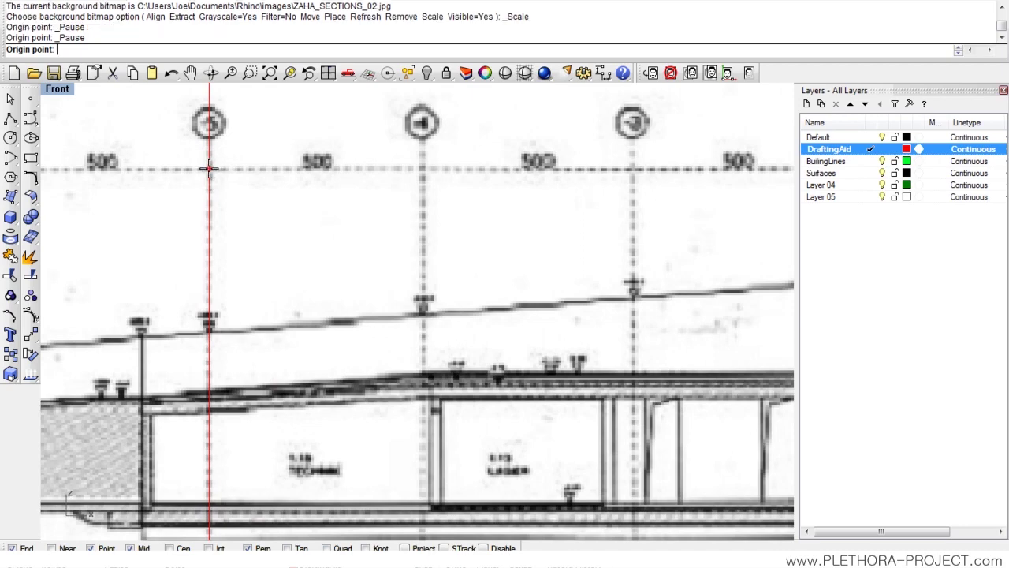
{"action": "right_click_drag", "start_coordinate": [502, 213], "coordinate": [304, 207]}
{"action": "scroll", "coordinate": [535, 212], "scroll_direction": "down", "scroll_amount": 6}
{"action": "right_click_drag", "start_coordinate": [536, 212], "coordinate": [384, 214]}
{"action": "scroll", "coordinate": [383, 214], "scroll_direction": "up", "scroll_amount": 10}
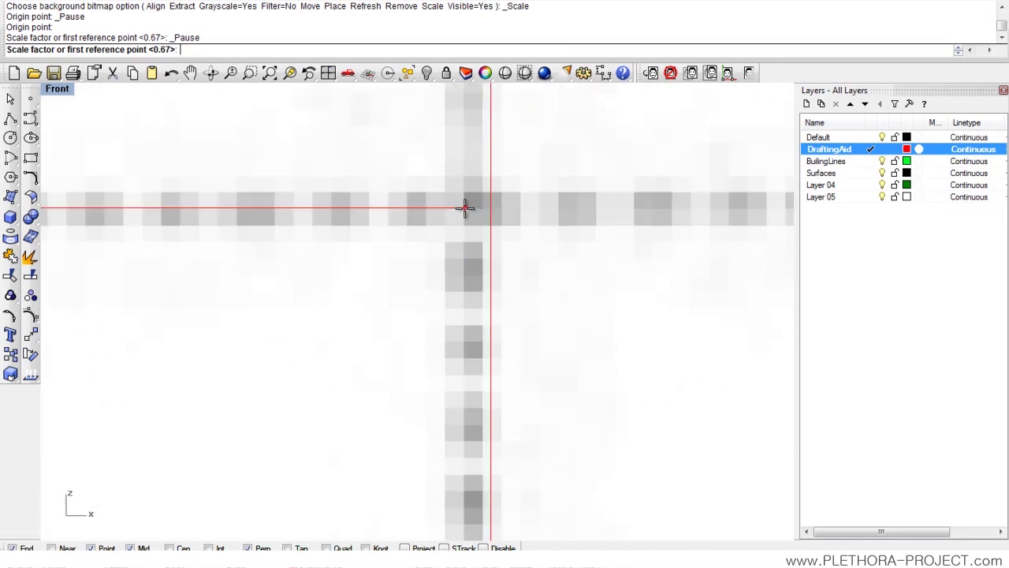
{"action": "left_click", "coordinate": [465, 207]}
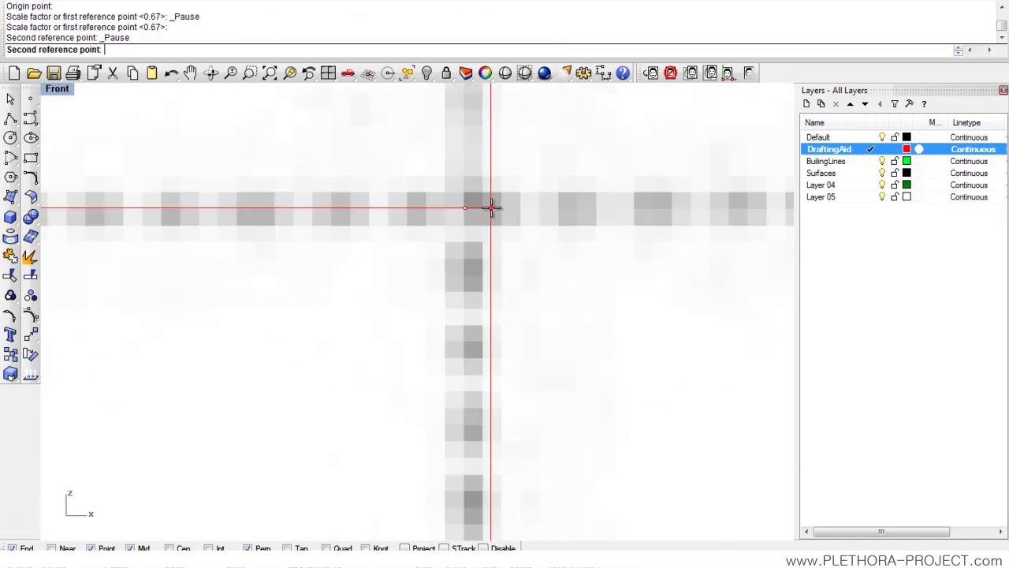
{"action": "key", "text": "Escape"}
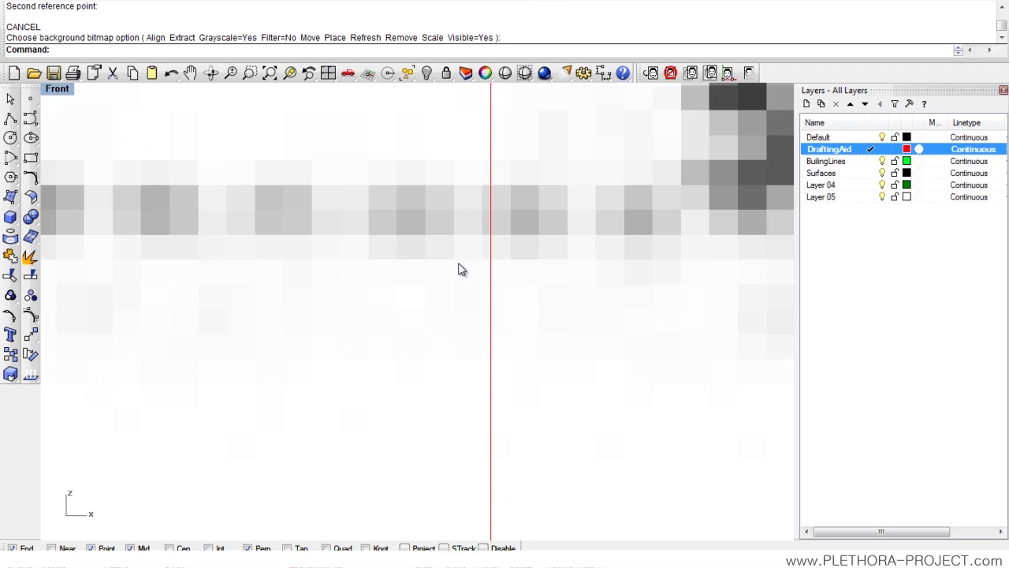
- Scale the background bitmap about the exact crossing on axis -5, bringing axis 0 of the middle section onto the second vertical reference line
{"action": "scroll", "coordinate": [457, 266], "scroll_direction": "down", "scroll_amount": 10}
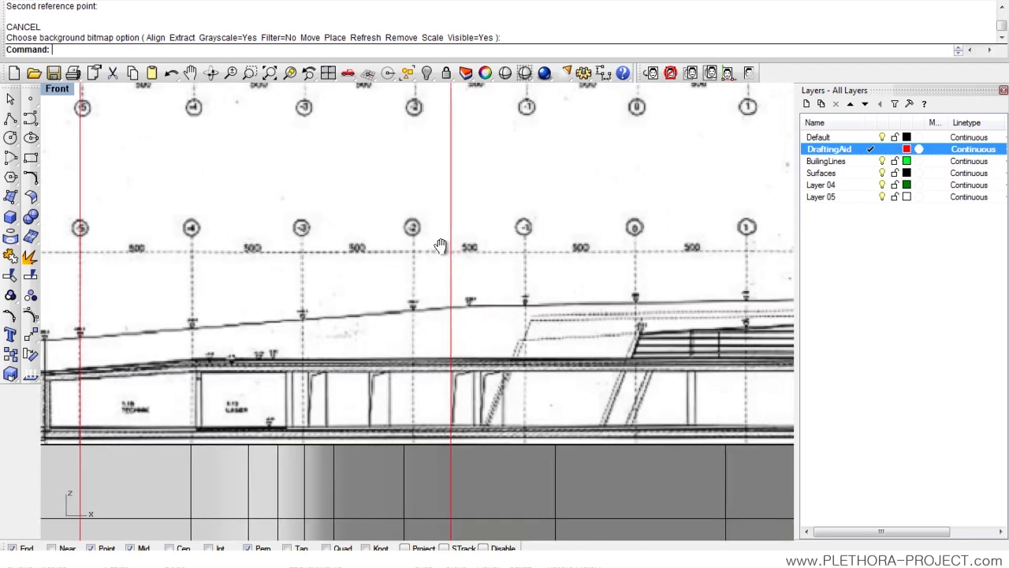
{"action": "scroll", "coordinate": [334, 233], "scroll_direction": "down", "scroll_amount": 3}
{"action": "mouse_move", "coordinate": [335, 225]}
{"action": "right_mouse_down"}
{"action": "mouse_move", "coordinate": [395, 214]}
{"action": "mouse_move", "coordinate": [327, 224]}
{"action": "right_mouse_up"}
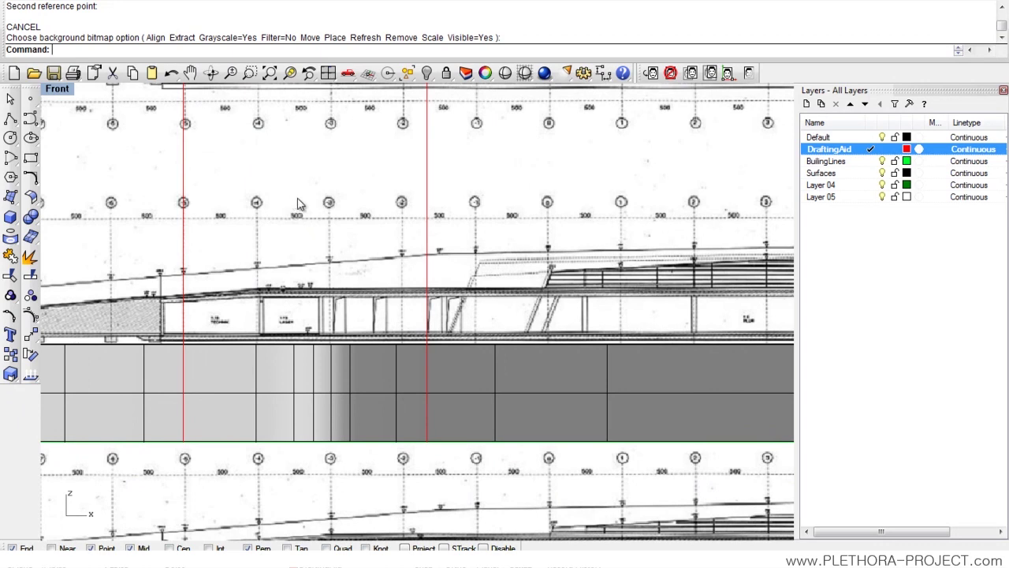
{"action": "right_click_drag", "start_coordinate": [406, 202], "coordinate": [476, 179]}
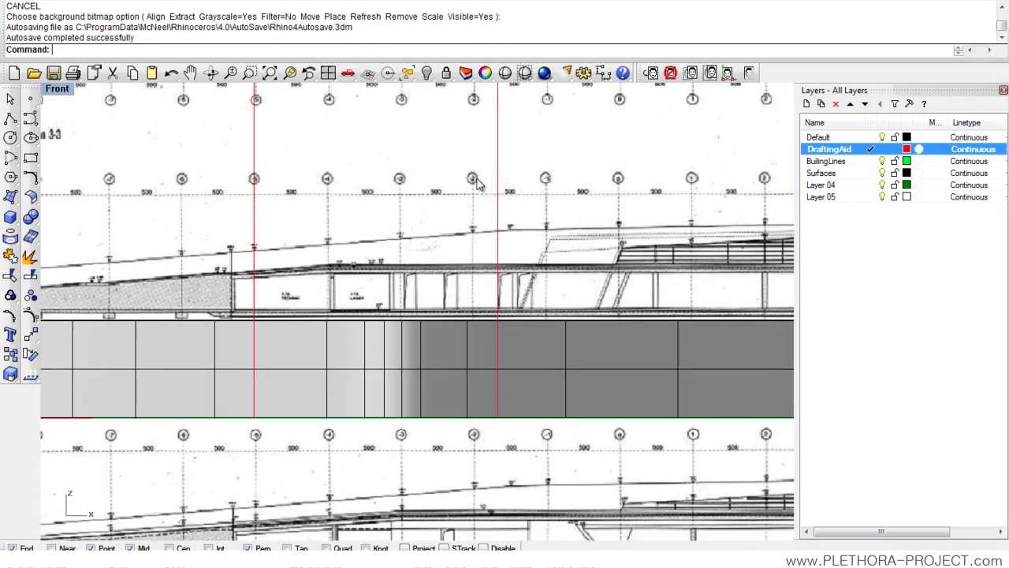
{"action": "right_click_drag", "start_coordinate": [370, 203], "coordinate": [281, 216]}
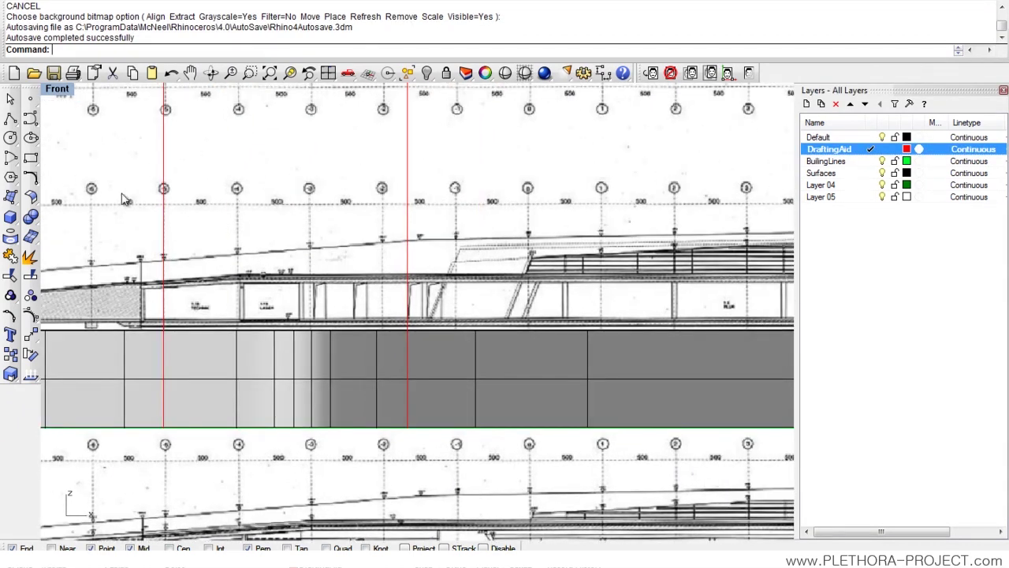
{"action": "left_click", "coordinate": [711, 72]}
{"action": "scroll", "coordinate": [176, 223], "scroll_direction": "up", "scroll_amount": 3}
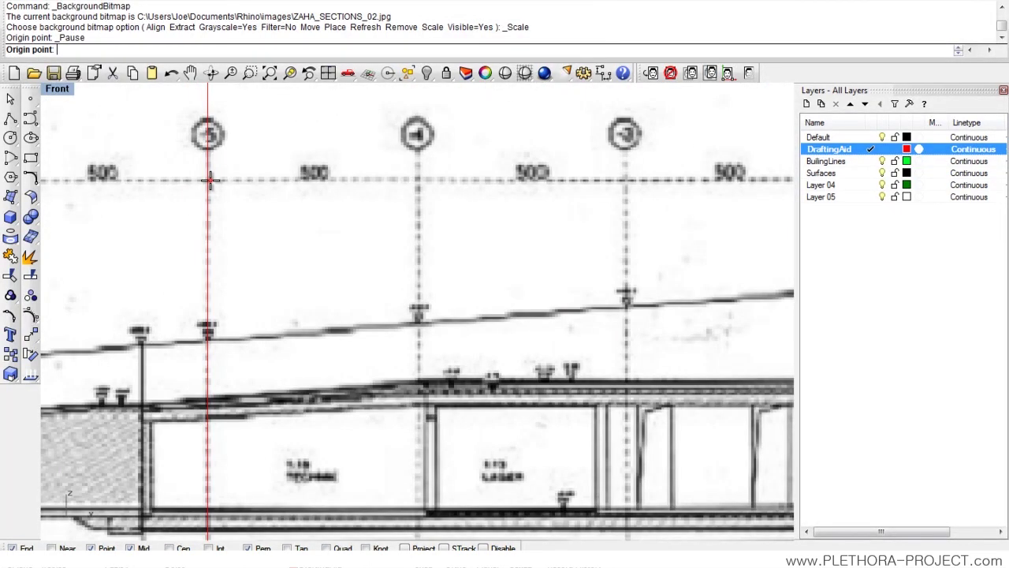
{"action": "scroll", "coordinate": [206, 183], "scroll_direction": "up", "scroll_amount": 3}
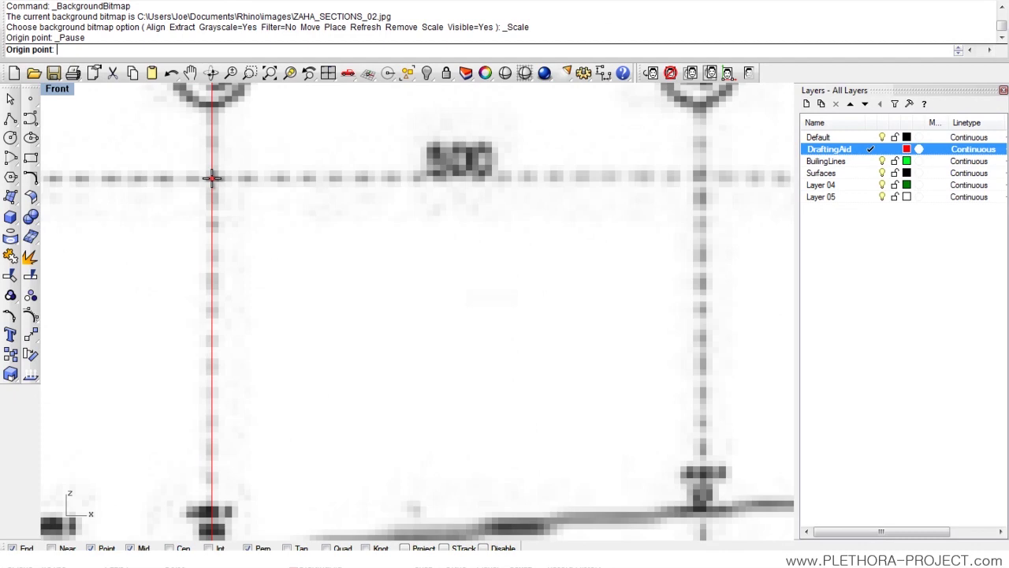
{"action": "left_click", "coordinate": [212, 178]}
{"action": "scroll", "coordinate": [372, 223], "scroll_direction": "down", "scroll_amount": 8}
{"action": "right_click_drag", "start_coordinate": [450, 235], "coordinate": [77, 245]}
{"action": "scroll", "coordinate": [395, 231], "scroll_direction": "down", "scroll_amount": 8}
{"action": "right_click_drag", "start_coordinate": [479, 228], "coordinate": [444, 224]}
{"action": "scroll", "coordinate": [572, 212], "scroll_direction": "up", "scroll_amount": 6}
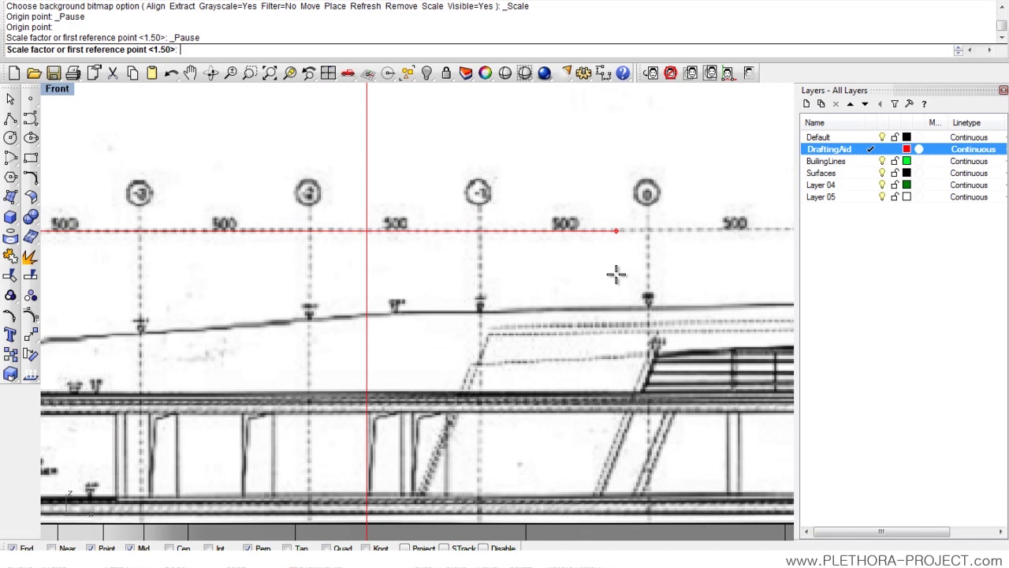
{"action": "left_click", "coordinate": [648, 229]}
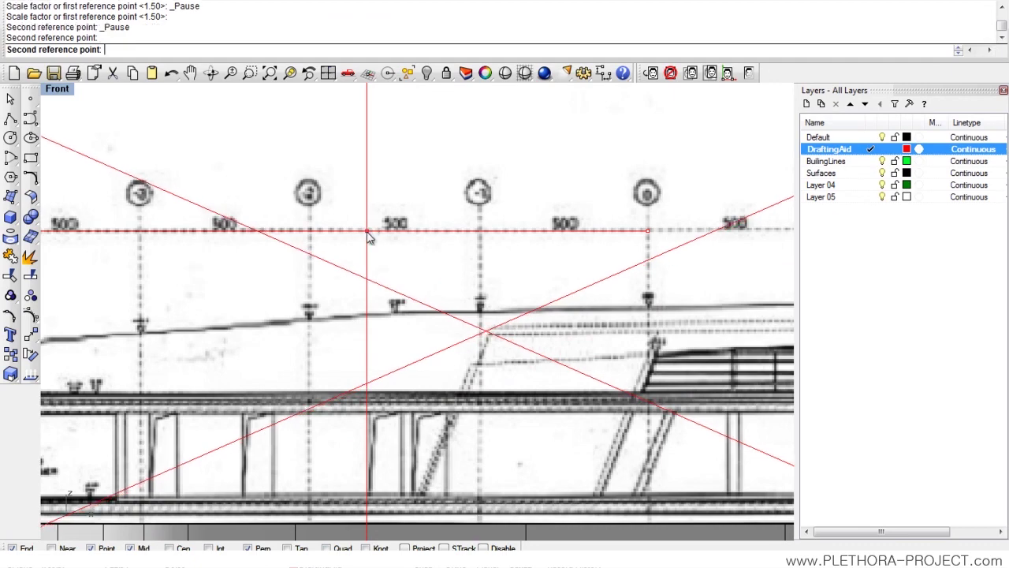
{"action": "left_click", "coordinate": [366, 231]}
- Inspect how closely axes 0 and -5 of the rescaled bitmap match their vertical reference lines
{"action": "right_click_drag", "start_coordinate": [371, 257], "coordinate": [395, 245]}
{"action": "scroll", "coordinate": [399, 217], "scroll_direction": "up", "scroll_amount": 10}
{"action": "scroll", "coordinate": [412, 214], "scroll_direction": "down", "scroll_amount": 6}
{"action": "scroll", "coordinate": [412, 214], "scroll_direction": "down", "scroll_amount": 10}
{"action": "mouse_move", "coordinate": [336, 231]}
{"action": "right_mouse_down"}
{"action": "mouse_move", "coordinate": [317, 227]}
{"action": "mouse_move", "coordinate": [369, 224]}
{"action": "mouse_move", "coordinate": [323, 229]}
{"action": "right_mouse_up"}
{"action": "scroll", "coordinate": [81, 230], "scroll_direction": "up", "scroll_amount": 6}
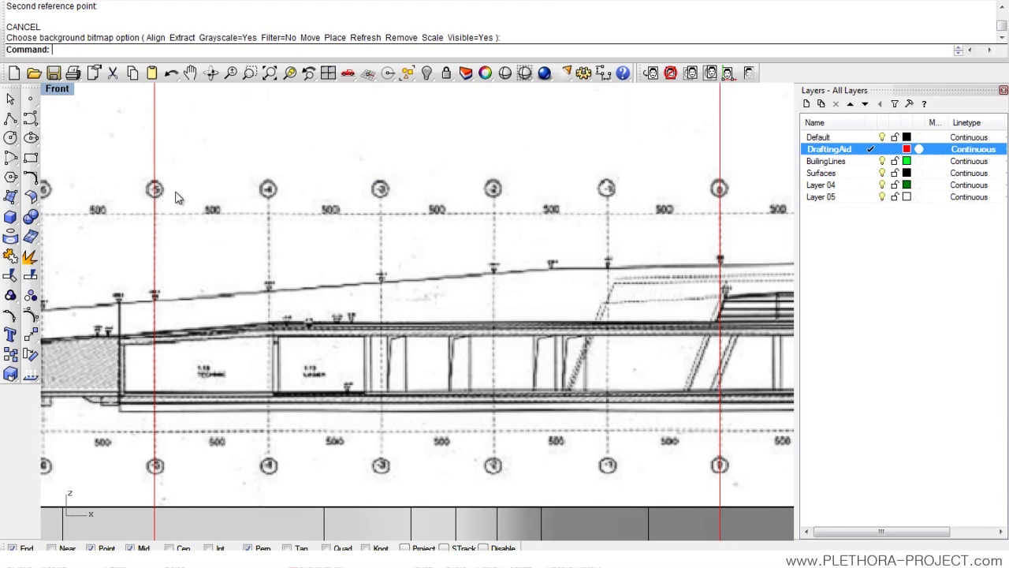
{"action": "scroll", "coordinate": [712, 200], "scroll_direction": "down", "scroll_amount": 4}
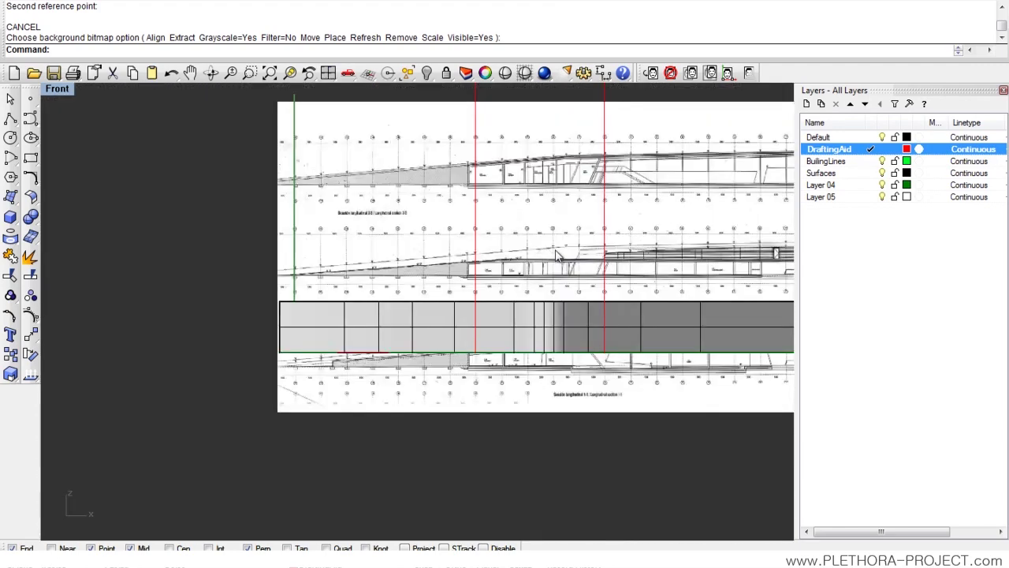
- Examine the whole section along the building surface, comparing axis -12 with the green vertical line and viewing the opposite end
{"action": "scroll", "coordinate": [386, 221], "scroll_direction": "up", "scroll_amount": 3}
{"action": "right_click_drag", "start_coordinate": [386, 220], "coordinate": [478, 185]}
{"action": "scroll", "coordinate": [478, 184], "scroll_direction": "down", "scroll_amount": 4}
{"action": "right_click_drag", "start_coordinate": [387, 192], "coordinate": [267, 179]}
{"action": "scroll", "coordinate": [328, 178], "scroll_direction": "up", "scroll_amount": 2}
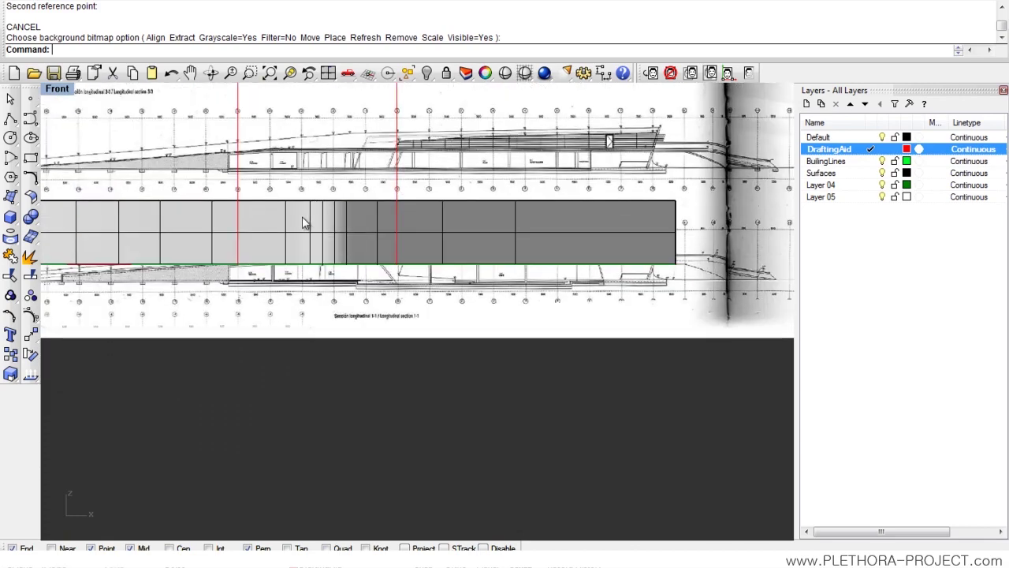
{"action": "right_click_drag", "start_coordinate": [304, 221], "coordinate": [389, 208]}
{"action": "scroll", "coordinate": [105, 155], "scroll_direction": "up", "scroll_amount": 3}
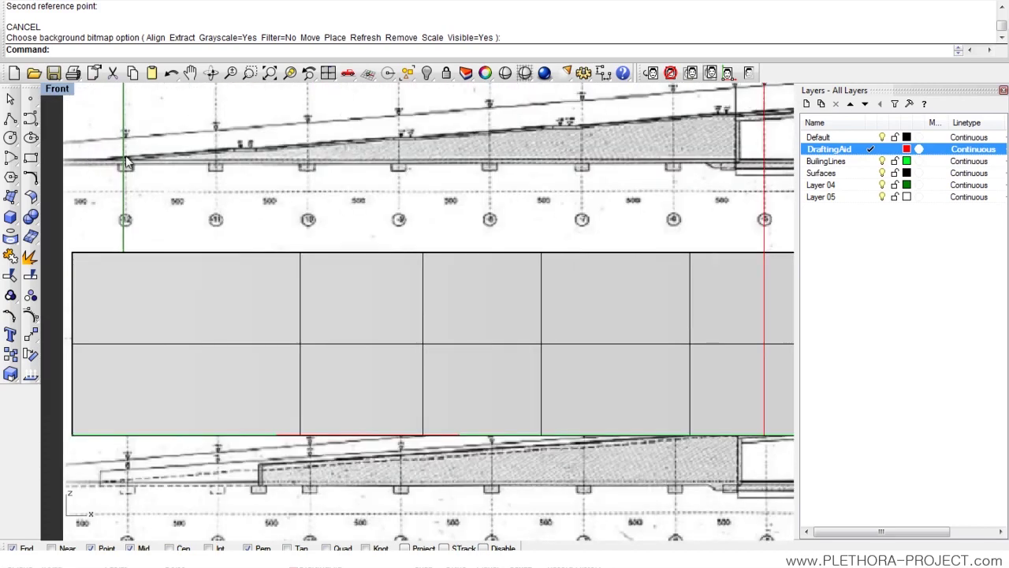
{"action": "scroll", "coordinate": [247, 166], "scroll_direction": "down", "scroll_amount": 3}
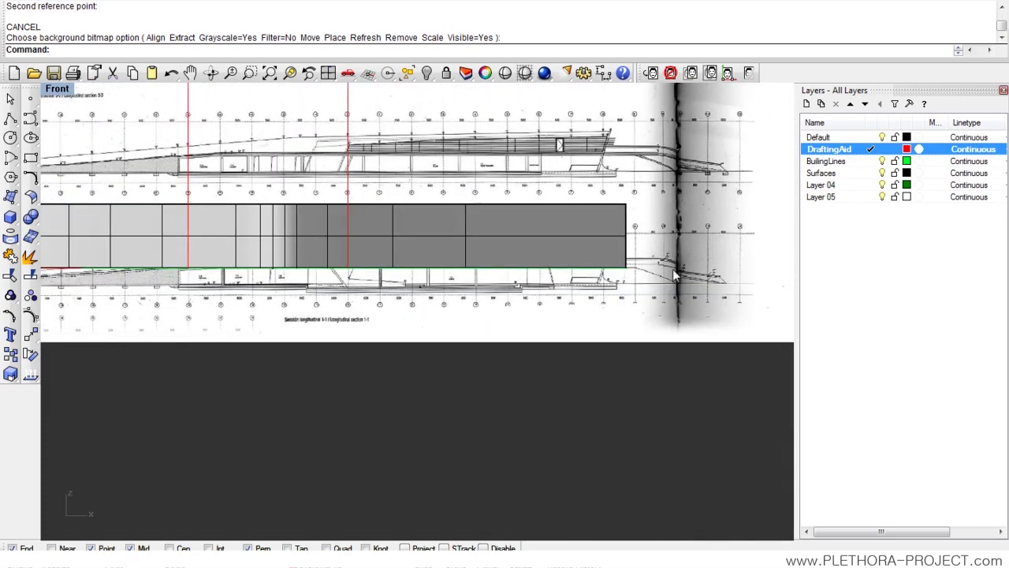
- Move the background bitmap straight down so section 2-2's ground line sits on the base of the building surface
{"action": "left_click", "coordinate": [692, 73]}
{"action": "scroll", "coordinate": [473, 181], "scroll_direction": "up", "scroll_amount": 3}
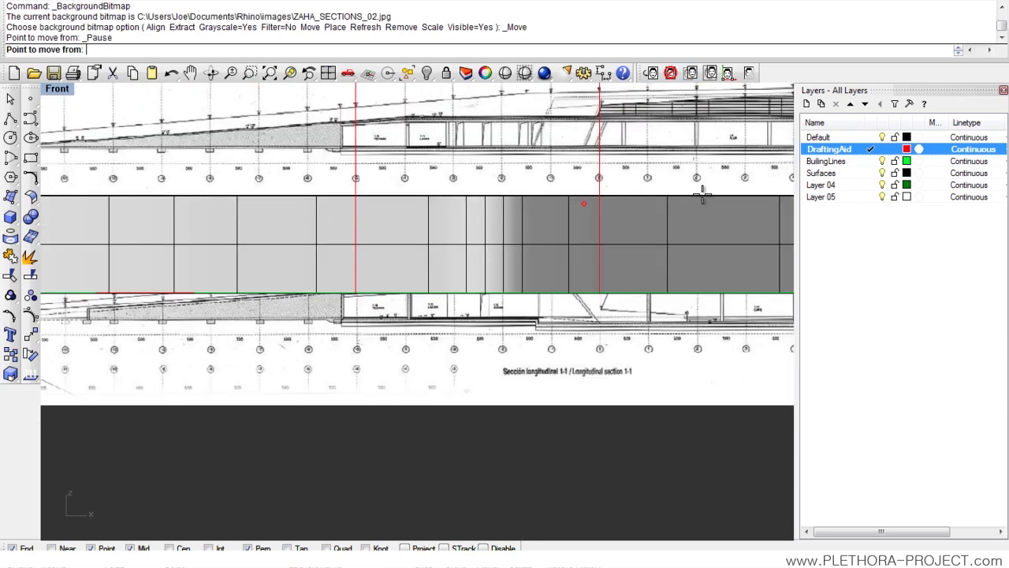
{"action": "right_click_drag", "start_coordinate": [245, 180], "coordinate": [263, 194]}
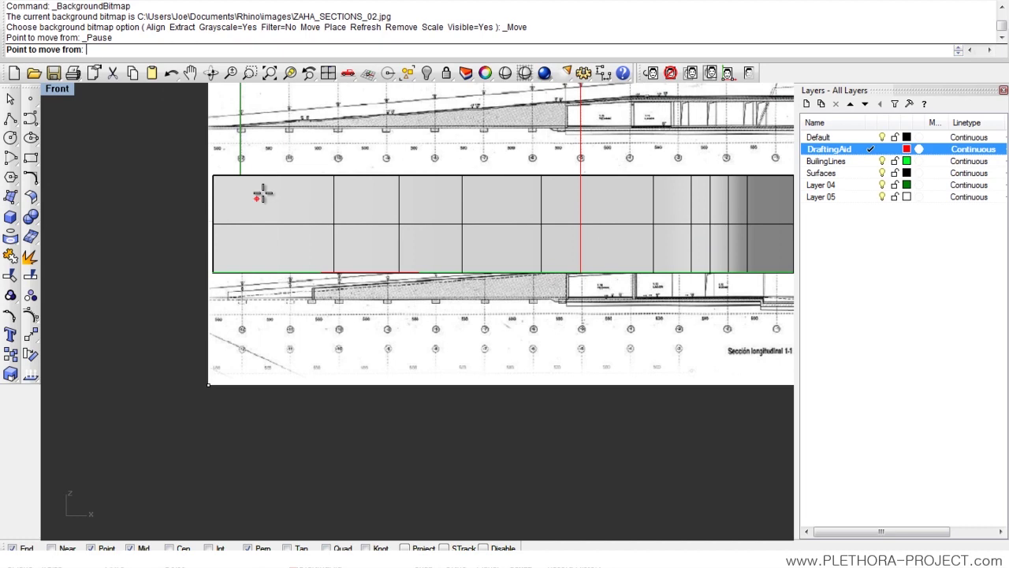
{"action": "scroll", "coordinate": [211, 141], "scroll_direction": "up", "scroll_amount": 5}
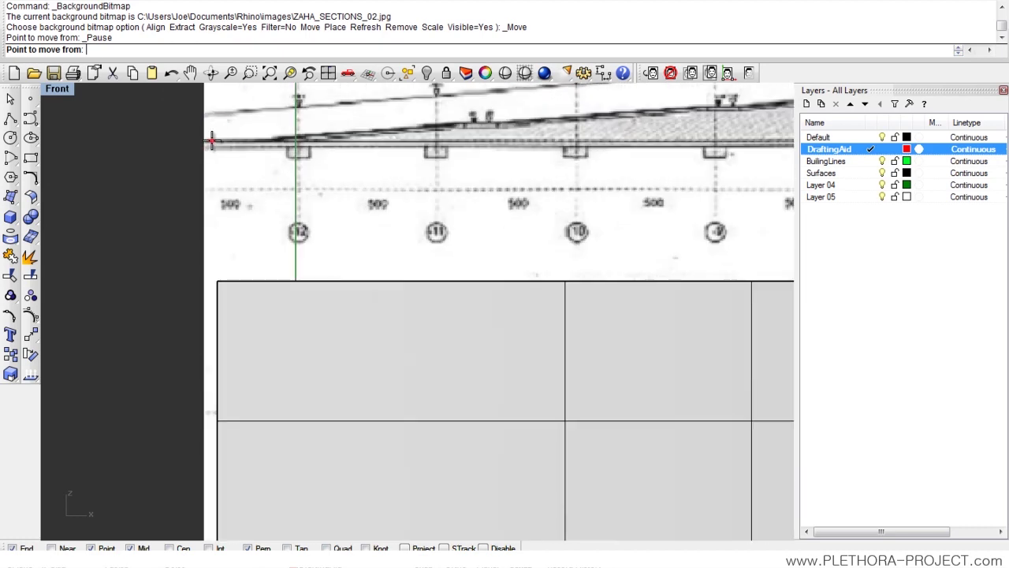
{"action": "left_click", "coordinate": [211, 141]}
{"action": "right_click_drag", "start_coordinate": [234, 247], "coordinate": [236, 180]}
{"action": "scroll", "coordinate": [236, 180], "scroll_direction": "down", "scroll_amount": 3}
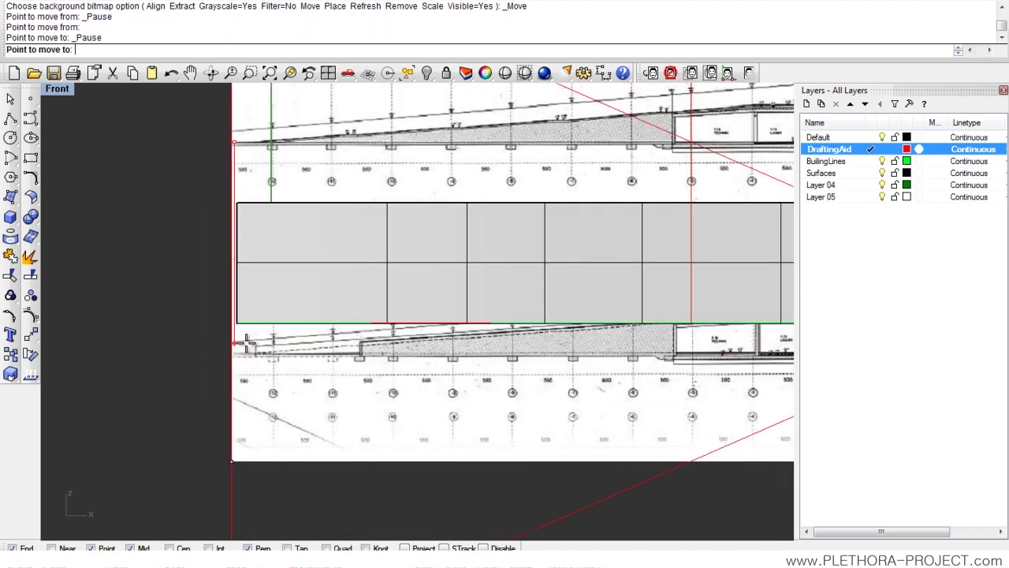
{"action": "scroll", "coordinate": [242, 335], "scroll_direction": "up", "scroll_amount": 3}
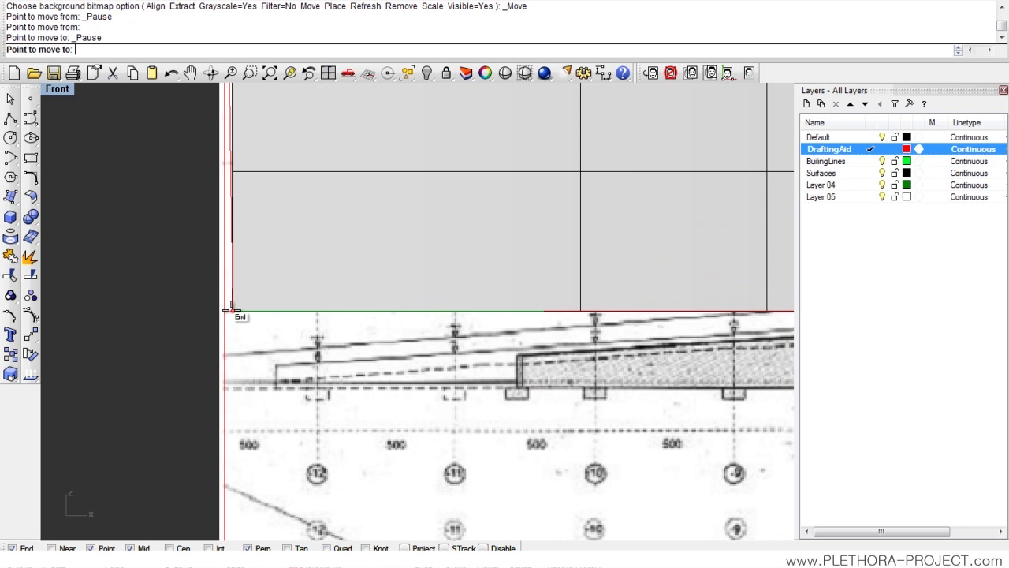
{"action": "scroll", "coordinate": [229, 318], "scroll_direction": "up", "scroll_amount": 3}
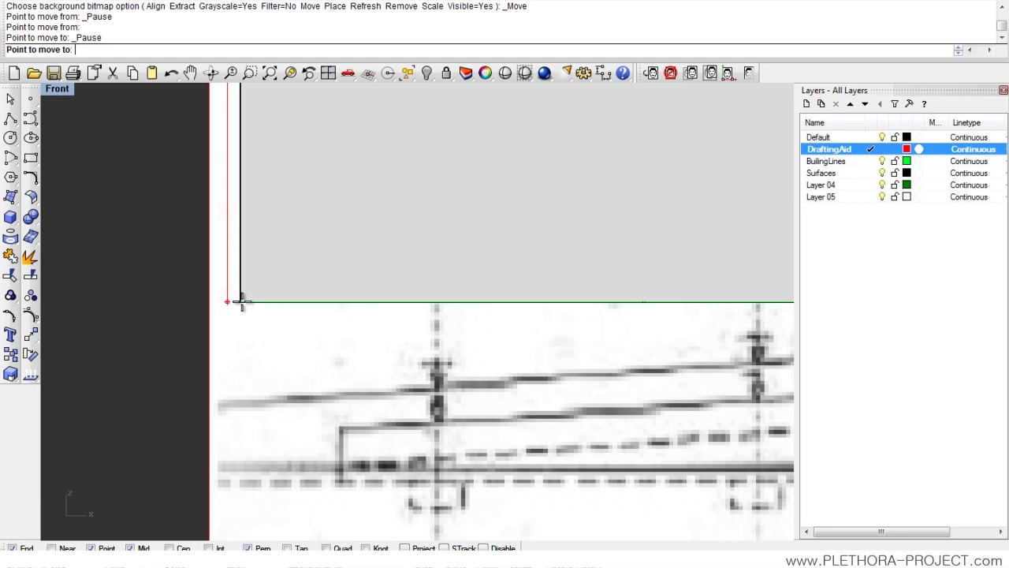
{"action": "left_click", "coordinate": [241, 302]}
- Examine the repositioned bitmap along the whole surface, comparing its axes with the vertical reference lines and its ground line with the base
{"action": "scroll", "coordinate": [307, 299], "scroll_direction": "down", "scroll_amount": 15}
{"action": "right_click_drag", "start_coordinate": [459, 262], "coordinate": [257, 258]}
{"action": "scroll", "coordinate": [292, 264], "scroll_direction": "down", "scroll_amount": 12}
{"action": "right_click_drag", "start_coordinate": [315, 268], "coordinate": [247, 254]}
{"action": "scroll", "coordinate": [249, 246], "scroll_direction": "up", "scroll_amount": 8}
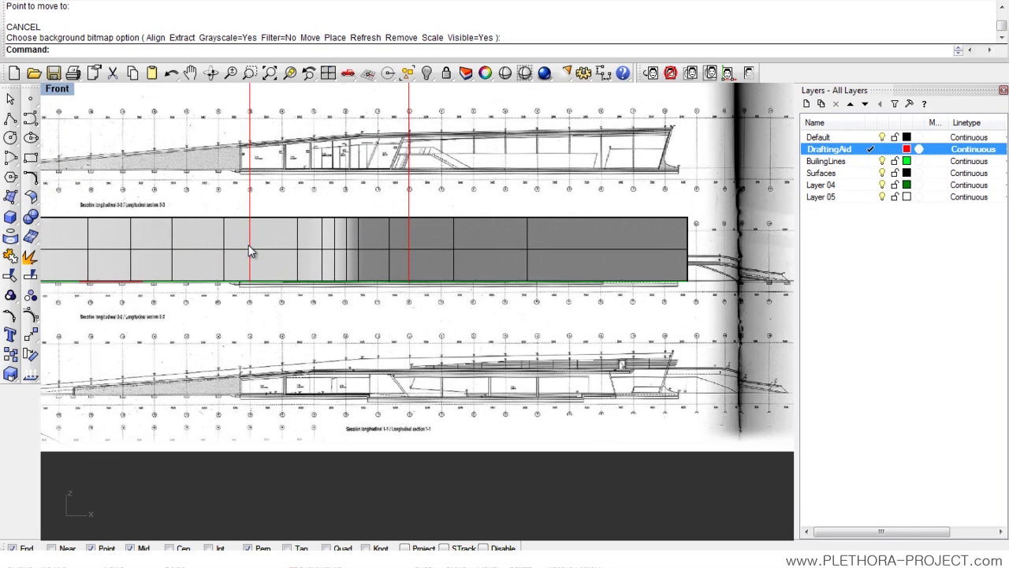
{"action": "right_click_drag", "start_coordinate": [298, 228], "coordinate": [378, 269]}
{"action": "right_click_drag", "start_coordinate": [582, 212], "coordinate": [426, 204]}
{"action": "right_click_drag", "start_coordinate": [245, 252], "coordinate": [381, 243]}
{"action": "scroll", "coordinate": [351, 260], "scroll_direction": "down", "scroll_amount": 2}
{"action": "right_click_drag", "start_coordinate": [326, 265], "coordinate": [333, 222]}
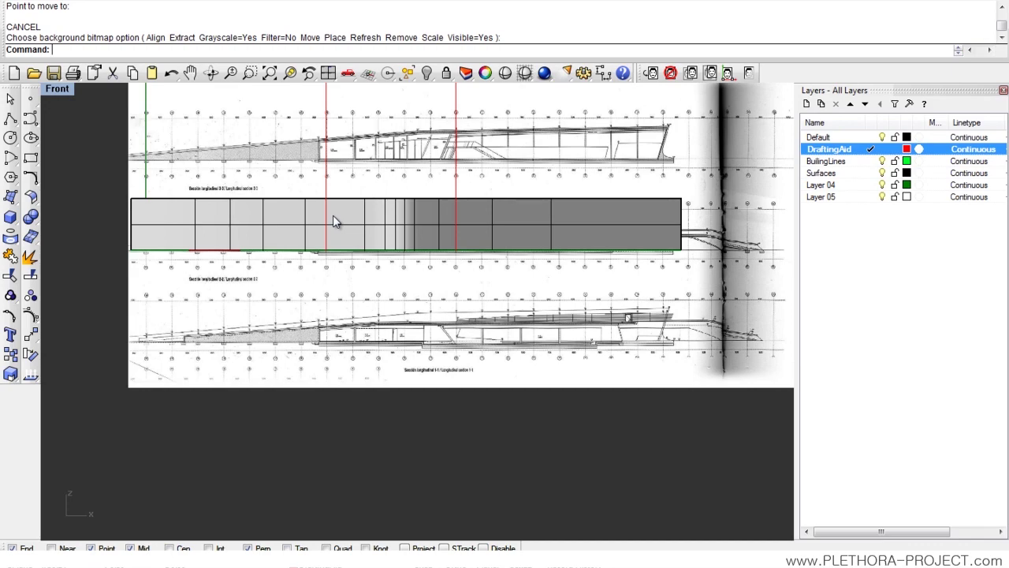
{"action": "mouse_move", "coordinate": [354, 211]}
{"action": "right_mouse_down"}
{"action": "mouse_move", "coordinate": [357, 243]}
{"action": "mouse_move", "coordinate": [358, 165]}
{"action": "mouse_move", "coordinate": [348, 218]}
{"action": "right_mouse_up"}
{"action": "scroll", "coordinate": [357, 221], "scroll_direction": "up", "scroll_amount": 4}
{"action": "scroll", "coordinate": [344, 225], "scroll_direction": "down", "scroll_amount": 6}
{"action": "scroll", "coordinate": [353, 168], "scroll_direction": "down", "scroll_amount": 4}
{"action": "scroll", "coordinate": [346, 222], "scroll_direction": "up", "scroll_amount": 8}
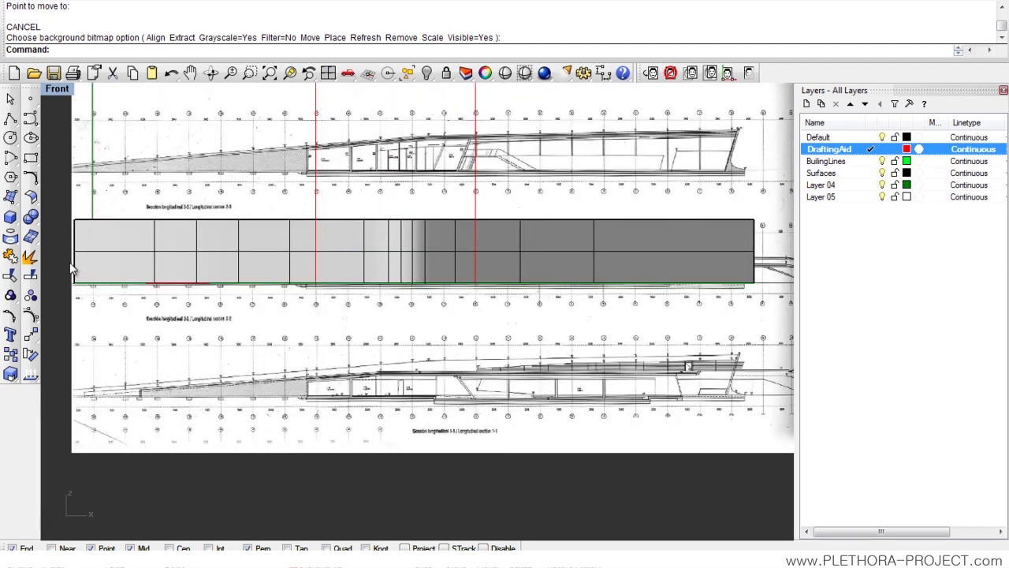
{"action": "right_click_drag", "start_coordinate": [268, 245], "coordinate": [298, 228]}
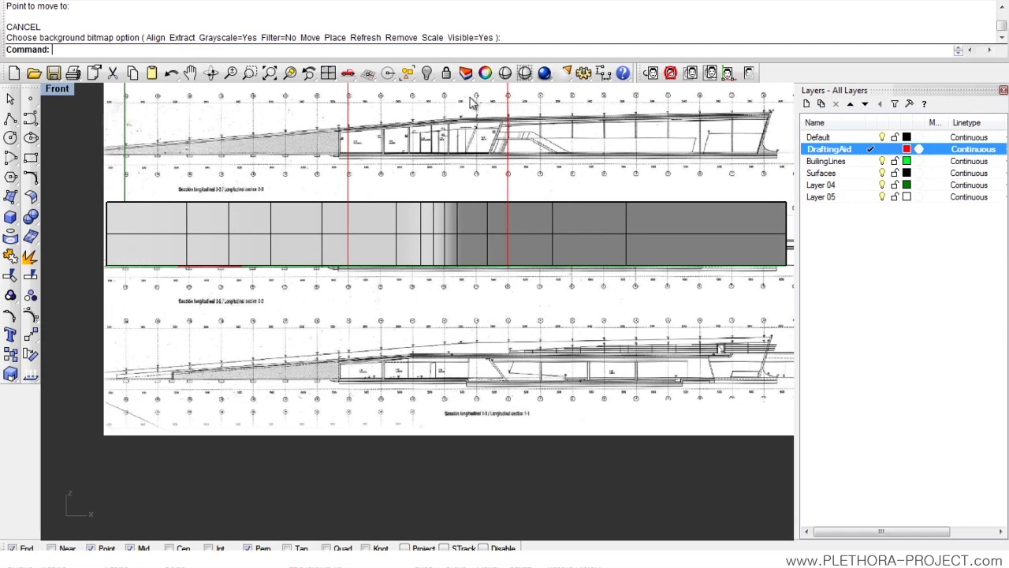
- Display the Front view in wireframe and make BuilingLines the current layer
{"action": "left_click", "coordinate": [525, 72]}
{"action": "right_click_drag", "start_coordinate": [434, 238], "coordinate": [348, 214]}
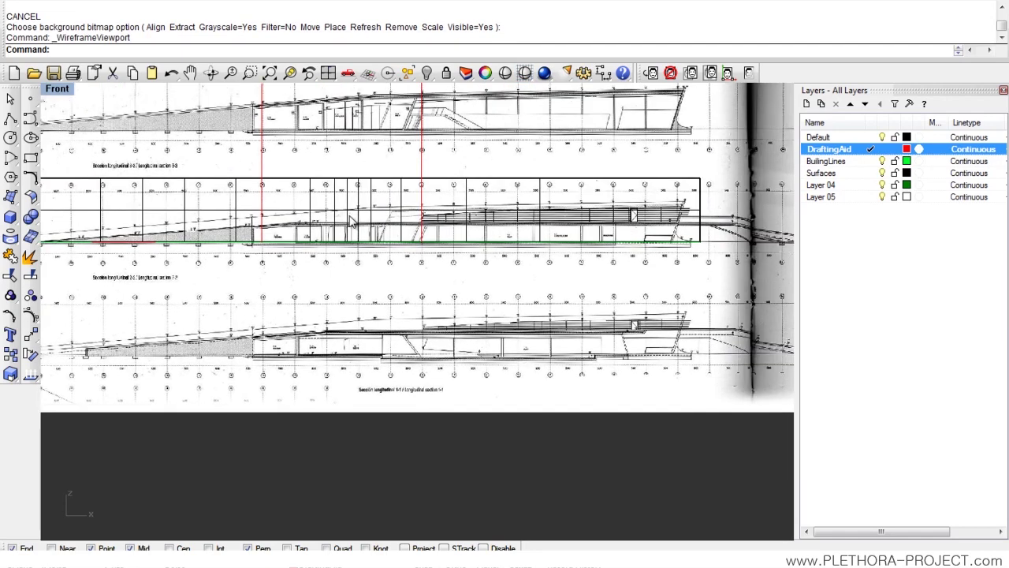
{"action": "left_click", "coordinate": [871, 161]}
{"action": "right_click_drag", "start_coordinate": [259, 216], "coordinate": [450, 194]}
- Begin a degree 3 curve along section 2-2's uppermost roof line, tracing from the sheet edge beyond axis -12 to between axes -5 and -4
{"action": "left_click", "coordinate": [30, 119]}
{"action": "right_click_drag", "start_coordinate": [193, 225], "coordinate": [188, 224]}
{"action": "scroll", "coordinate": [188, 225], "scroll_direction": "up", "scroll_amount": 5}
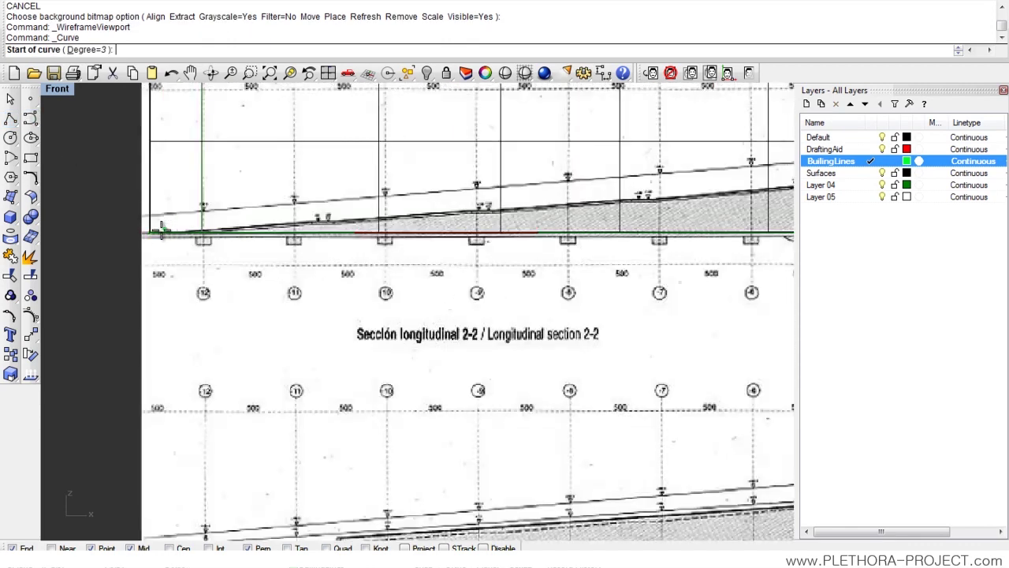
{"action": "scroll", "coordinate": [138, 212], "scroll_direction": "up", "scroll_amount": 2}
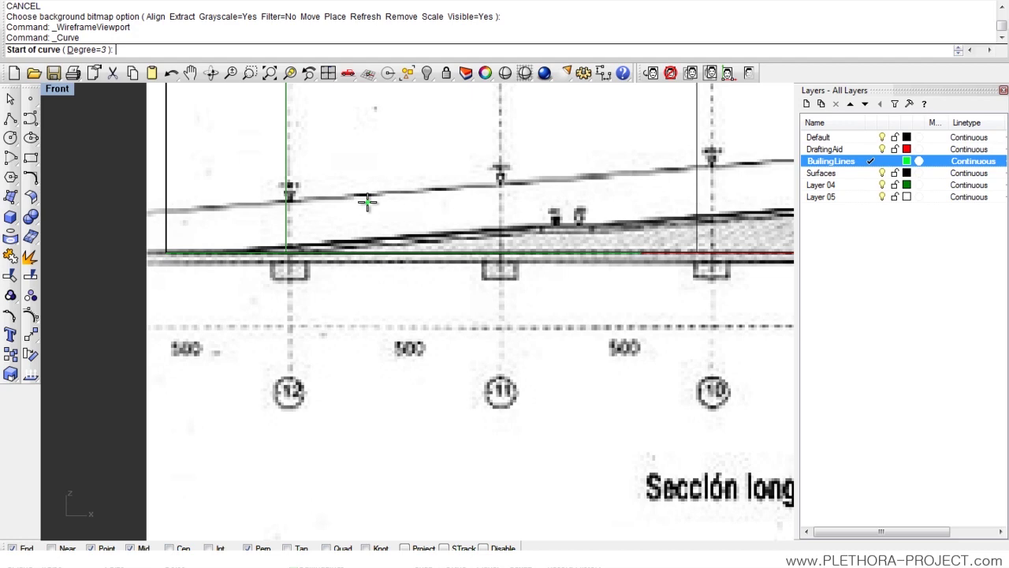
{"action": "scroll", "coordinate": [401, 194], "scroll_direction": "down", "scroll_amount": 3}
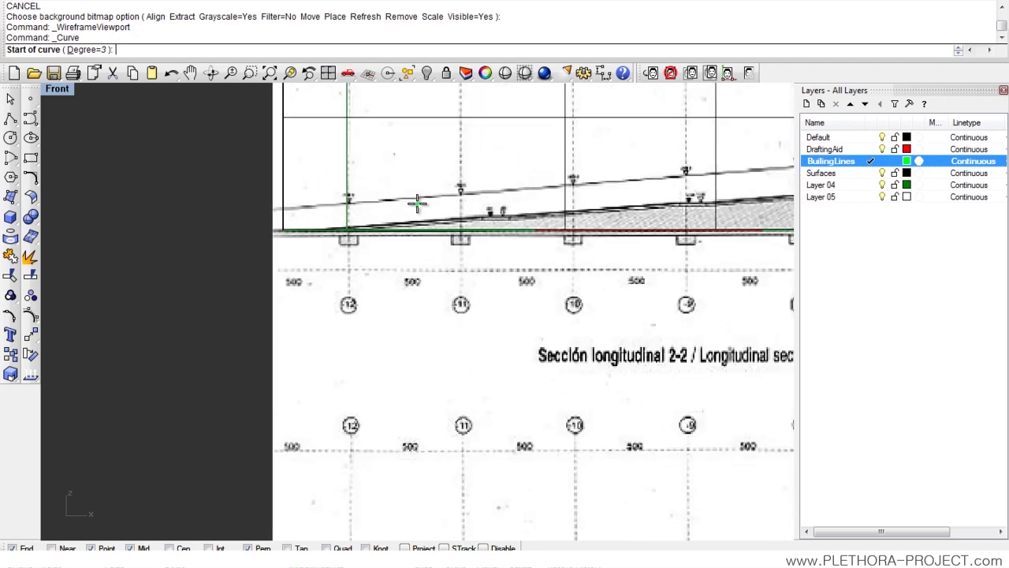
{"action": "right_click_drag", "start_coordinate": [141, 219], "coordinate": [94, 219]}
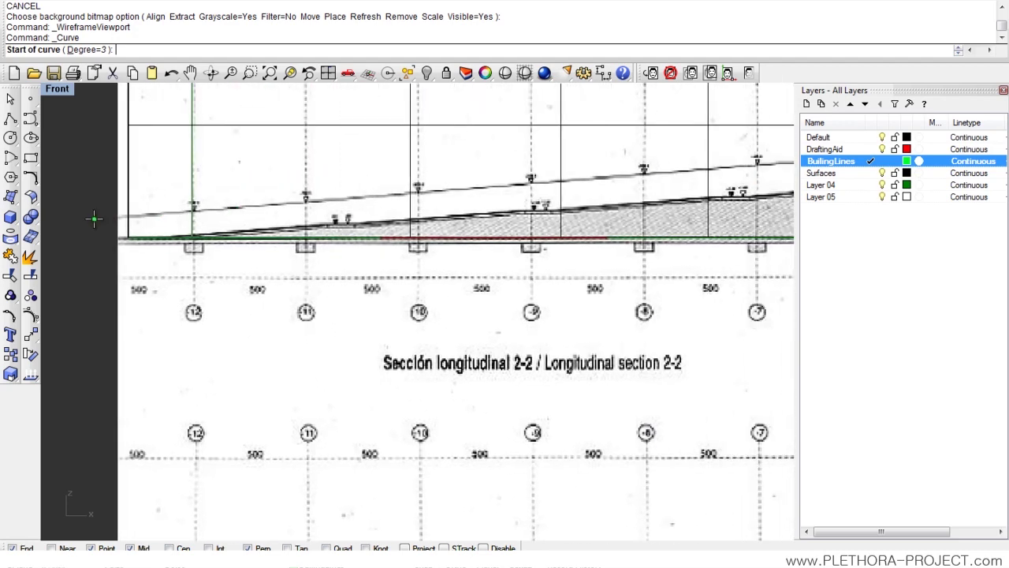
{"action": "scroll", "coordinate": [163, 212], "scroll_direction": "down", "scroll_amount": 5}
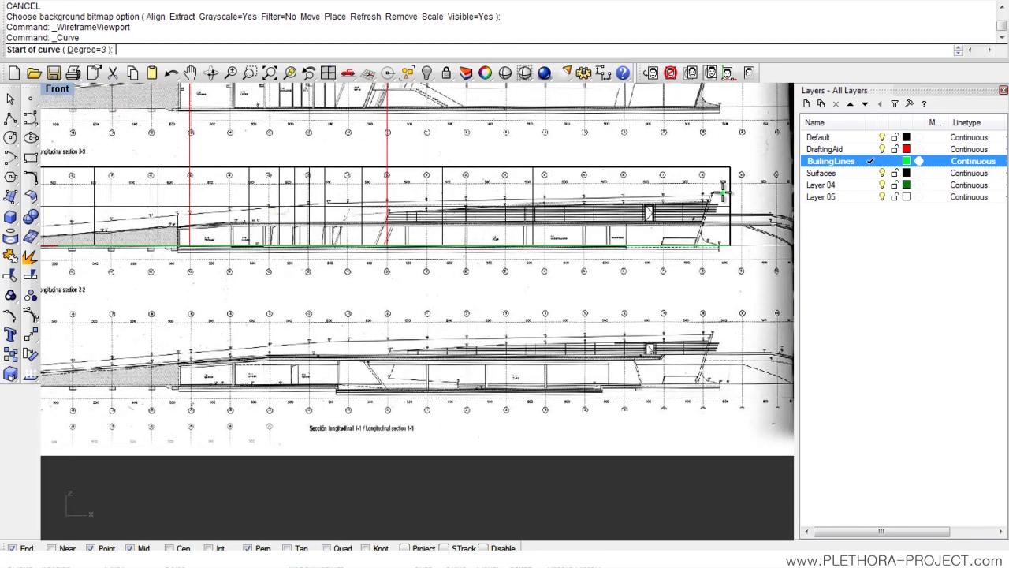
{"action": "right_click_drag", "start_coordinate": [94, 253], "coordinate": [326, 211]}
{"action": "right_click_drag", "start_coordinate": [130, 224], "coordinate": [122, 249]}
{"action": "scroll", "coordinate": [111, 218], "scroll_direction": "up", "scroll_amount": 6}
{"action": "scroll", "coordinate": [112, 220], "scroll_direction": "up", "scroll_amount": 1}
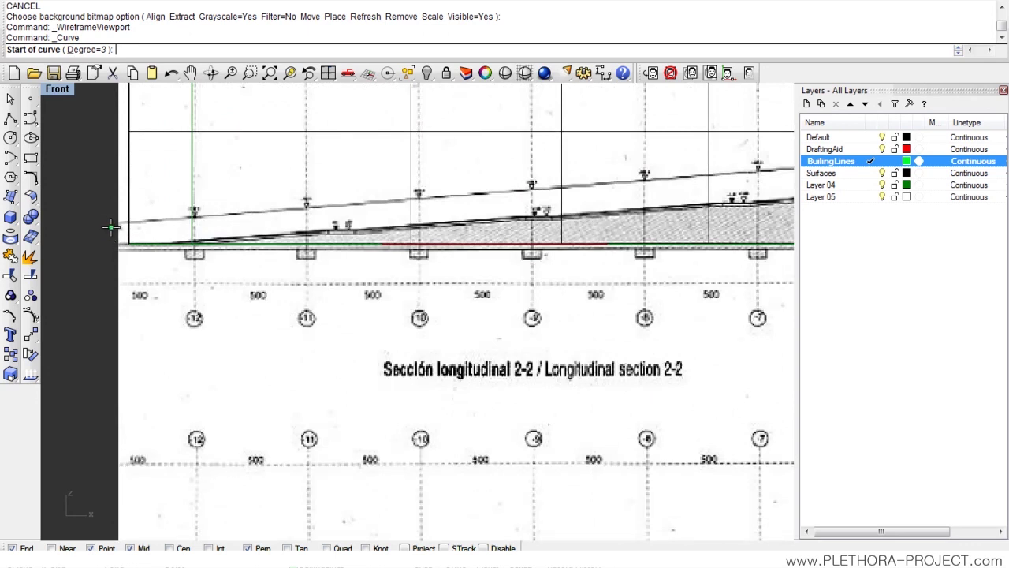
{"action": "left_click", "coordinate": [113, 224]}
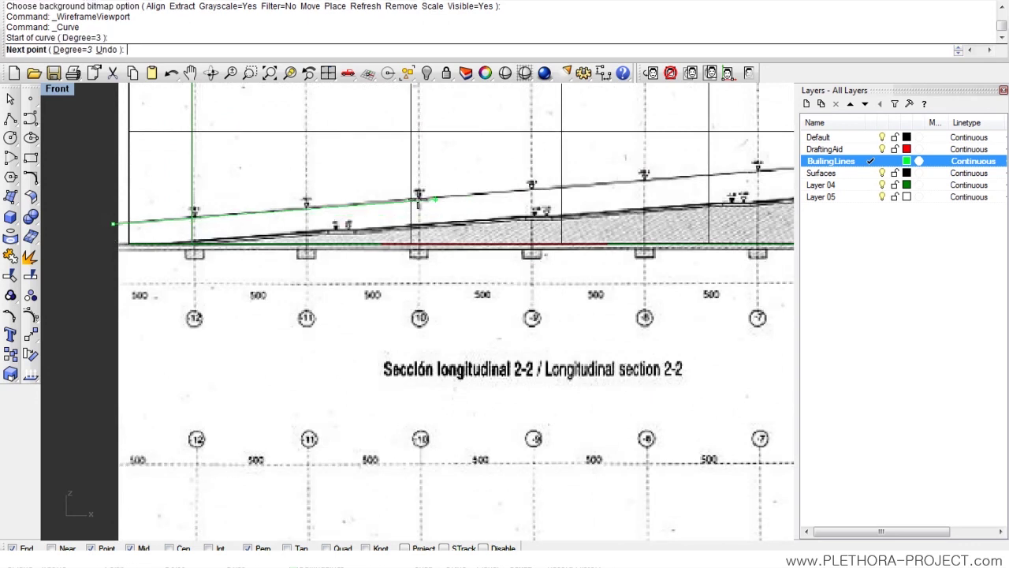
{"action": "left_click", "coordinate": [282, 211]}
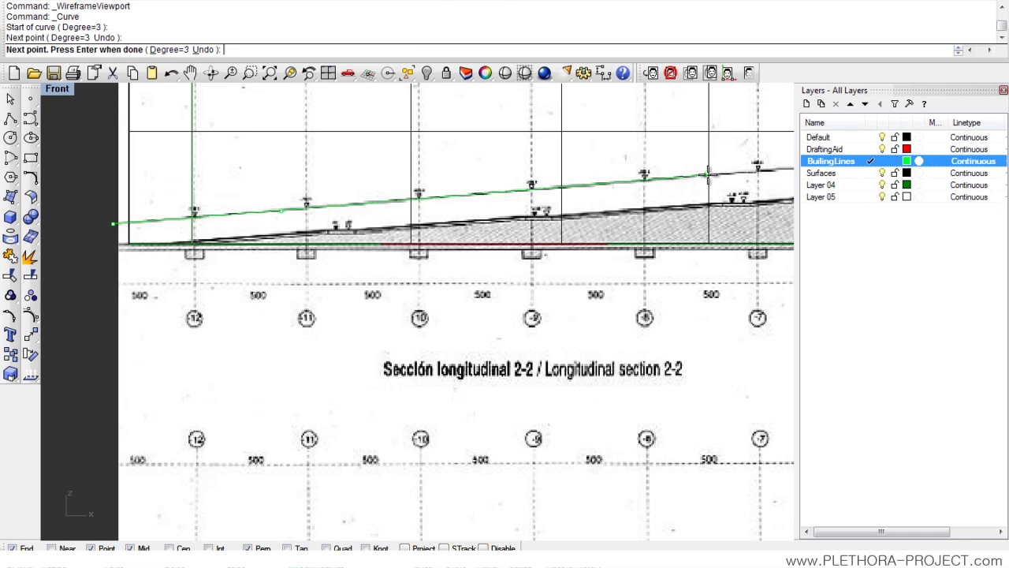
{"action": "left_click", "coordinate": [669, 180]}
{"action": "right_click_drag", "start_coordinate": [683, 179], "coordinate": [50, 216]}
{"action": "left_click", "coordinate": [381, 189]}
- Continue the curve along the roof line past axes -2 and 0, placing its points up to just before axis 1
{"action": "right_click_drag", "start_coordinate": [639, 165], "coordinate": [378, 189]}
{"action": "left_click", "coordinate": [403, 190]}
{"action": "right_click_drag", "start_coordinate": [567, 181], "coordinate": [339, 189]}
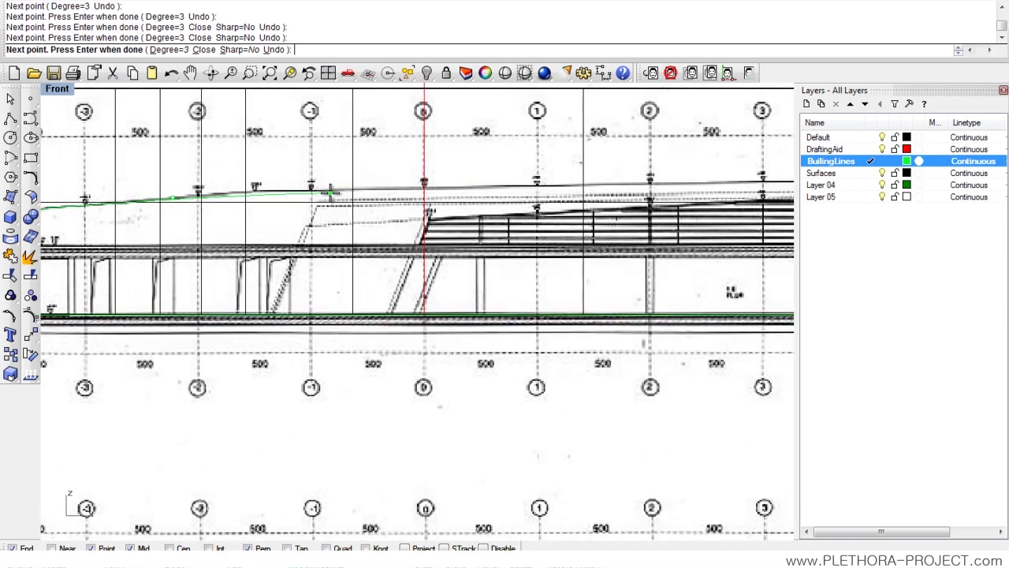
{"action": "left_click", "coordinate": [222, 194]}
{"action": "left_click", "coordinate": [522, 186]}
- Extend the roof curve past axes 3 and 5 and finish it at the top of the inclined end wall beyond axis 8
{"action": "right_click_drag", "start_coordinate": [678, 185], "coordinate": [385, 175]}
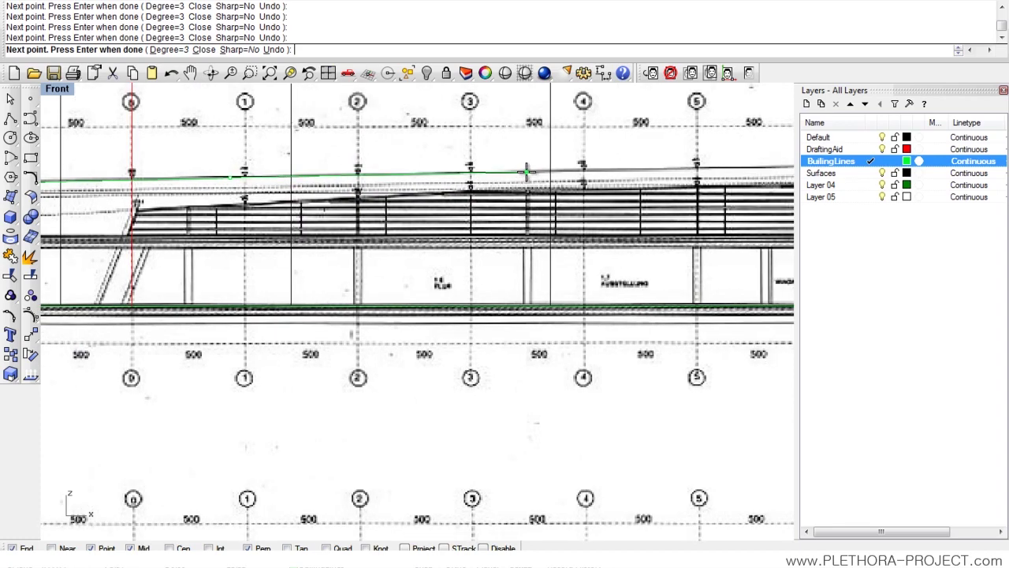
{"action": "left_click", "coordinate": [527, 172]}
{"action": "right_click_drag", "start_coordinate": [526, 172], "coordinate": [284, 183]}
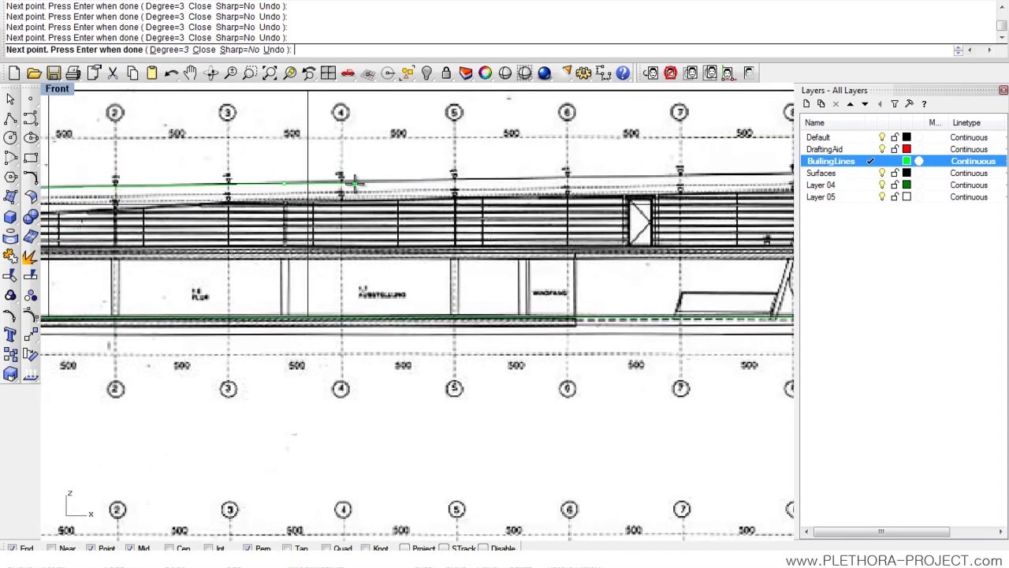
{"action": "left_click", "coordinate": [542, 177]}
{"action": "right_click_drag", "start_coordinate": [604, 177], "coordinate": [323, 183]}
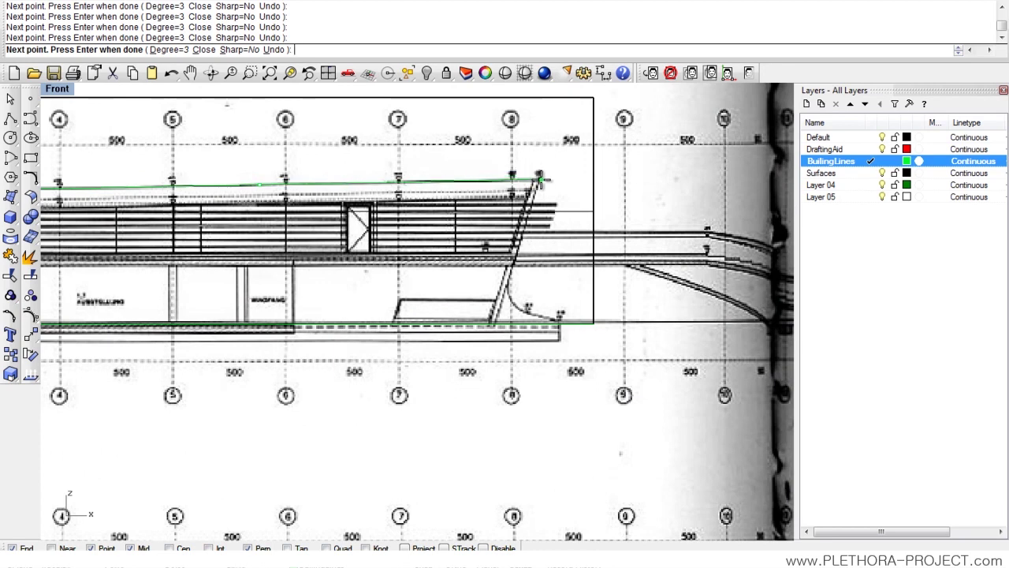
{"action": "left_click", "coordinate": [541, 180]}
{"action": "key", "text": "Return"}
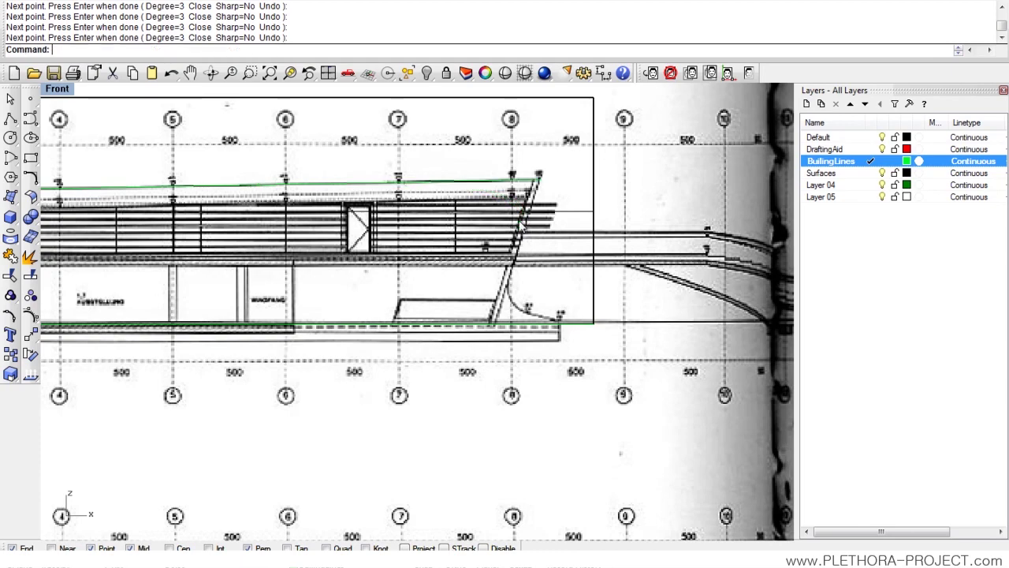
- Highlight the traced roof curve and compare it with section 2-2, especially at the inclined end wall
{"action": "right_click_drag", "start_coordinate": [462, 227], "coordinate": [541, 196]}
{"action": "left_click", "coordinate": [432, 149]}
{"action": "scroll", "coordinate": [243, 161], "scroll_direction": "down", "scroll_amount": 6}
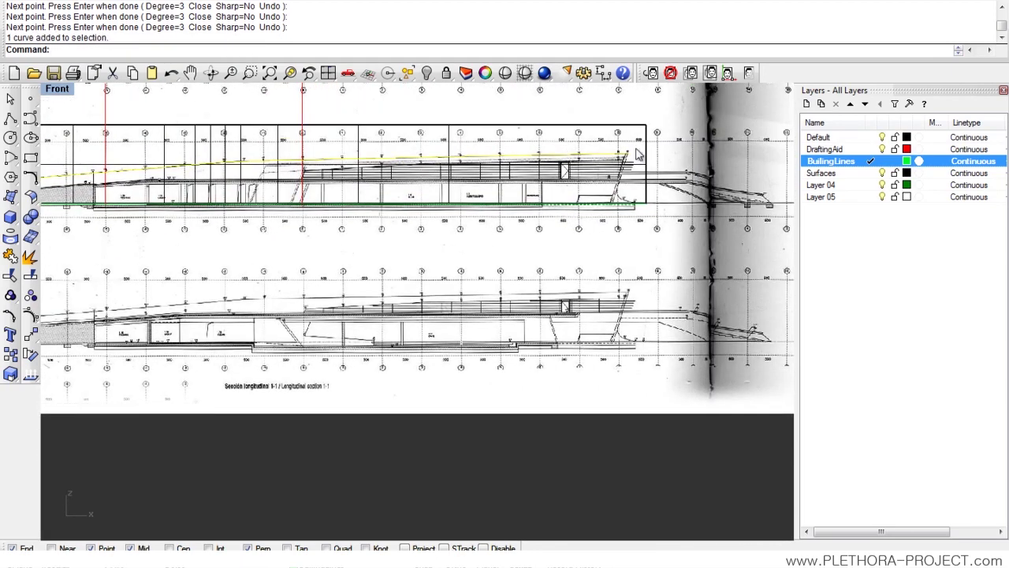
{"action": "scroll", "coordinate": [641, 157], "scroll_direction": "up", "scroll_amount": 6}
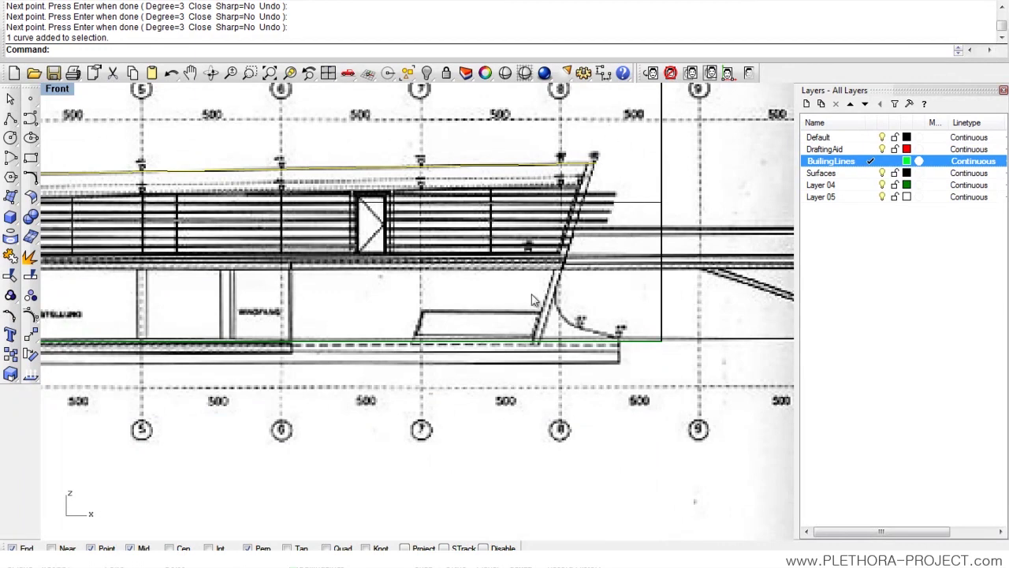
{"action": "left_click", "coordinate": [597, 141]}
- Draw a straight polyline from the roof curve's end down the outer face of the inclined wall, extending below the surface base
{"action": "right_click_drag", "start_coordinate": [579, 164], "coordinate": [517, 162]}
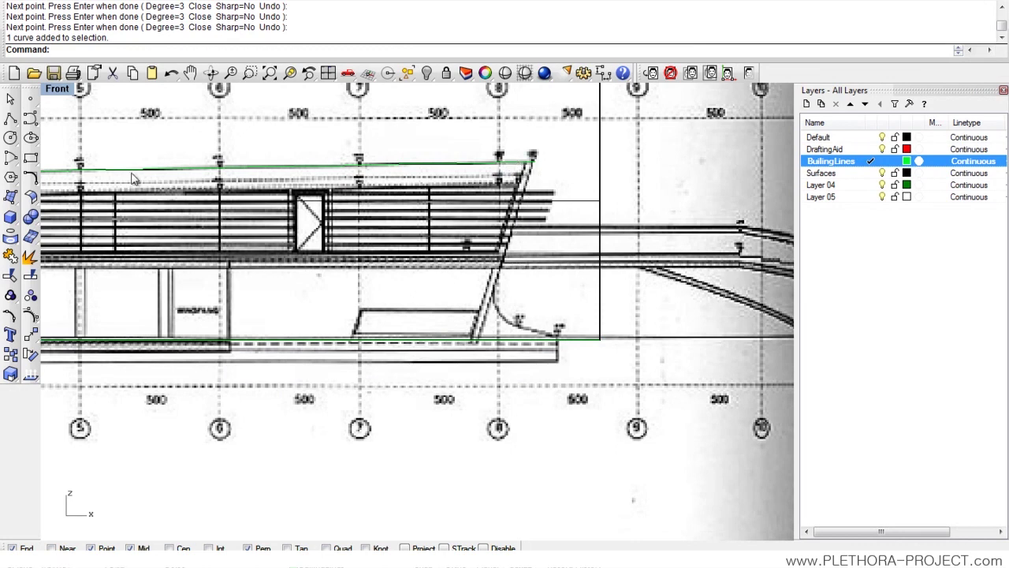
{"action": "left_click", "coordinate": [11, 119]}
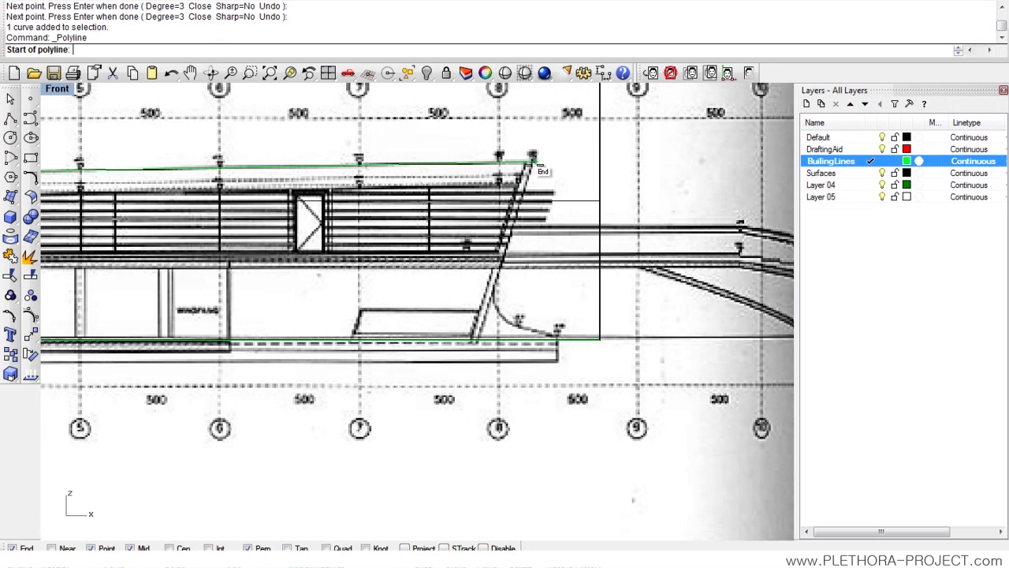
{"action": "left_click", "coordinate": [535, 162]}
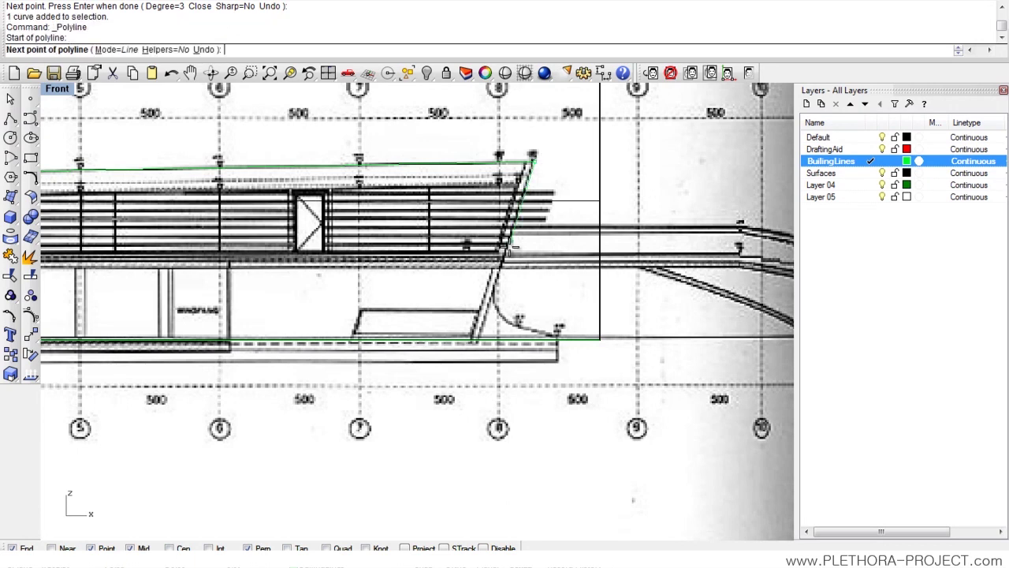
{"action": "left_click", "coordinate": [469, 372]}
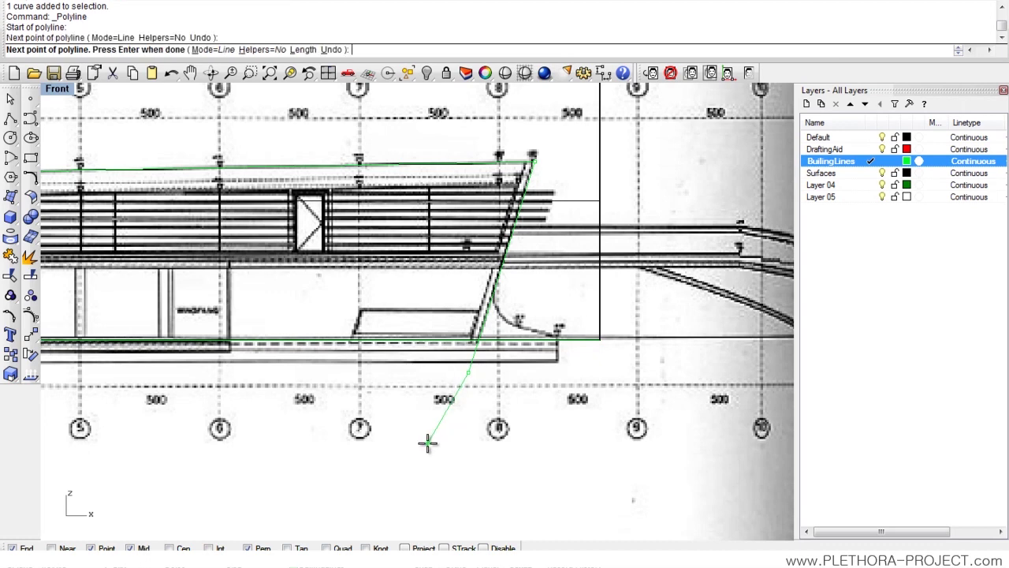
{"action": "key", "text": "Return"}
- Start a degree-3 control-point curve on the inclined wall line just below the floor slab, with the Near object snap enabled
{"action": "right_click_drag", "start_coordinate": [444, 327], "coordinate": [396, 284]}
{"action": "scroll", "coordinate": [461, 233], "scroll_direction": "up", "scroll_amount": 5}
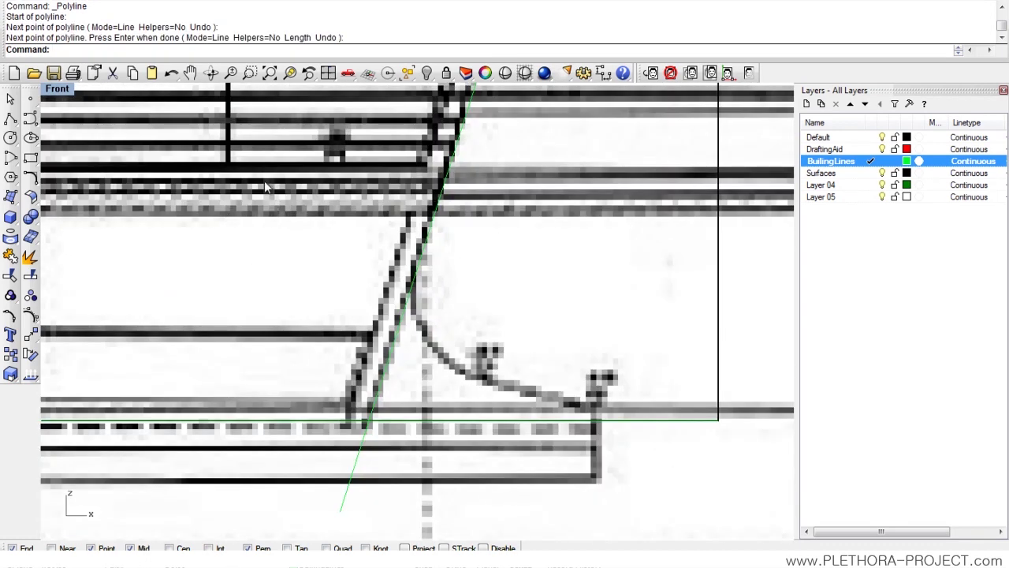
{"action": "right_click_drag", "start_coordinate": [357, 194], "coordinate": [217, 181]}
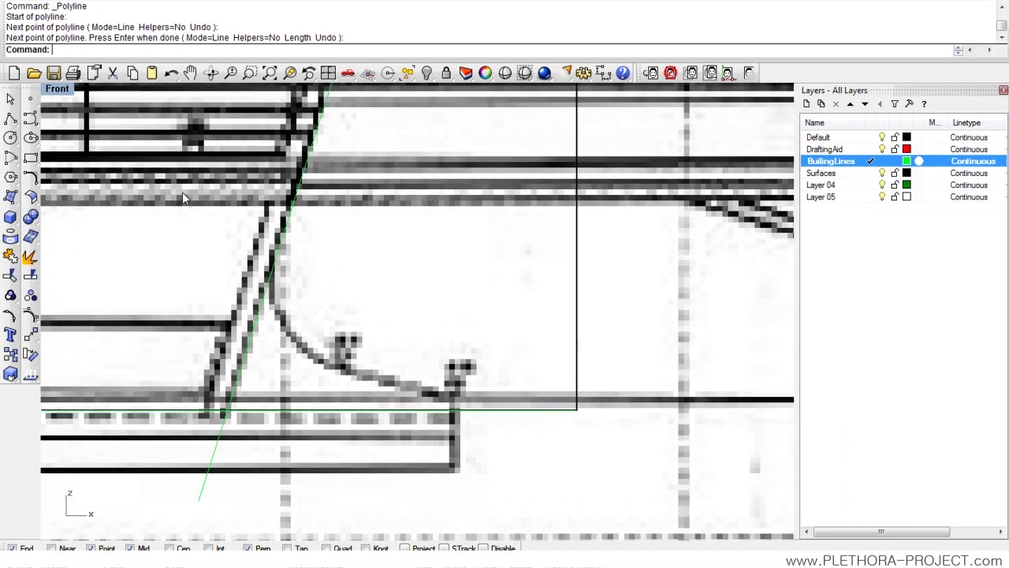
{"action": "left_click", "coordinate": [30, 120]}
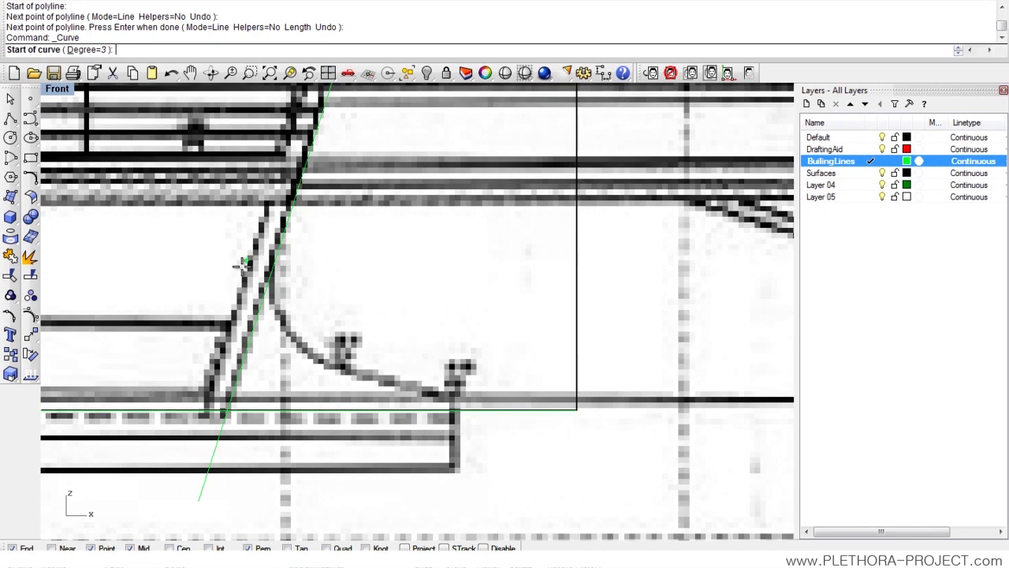
{"action": "left_click", "coordinate": [52, 547]}
{"action": "left_click", "coordinate": [296, 198]}
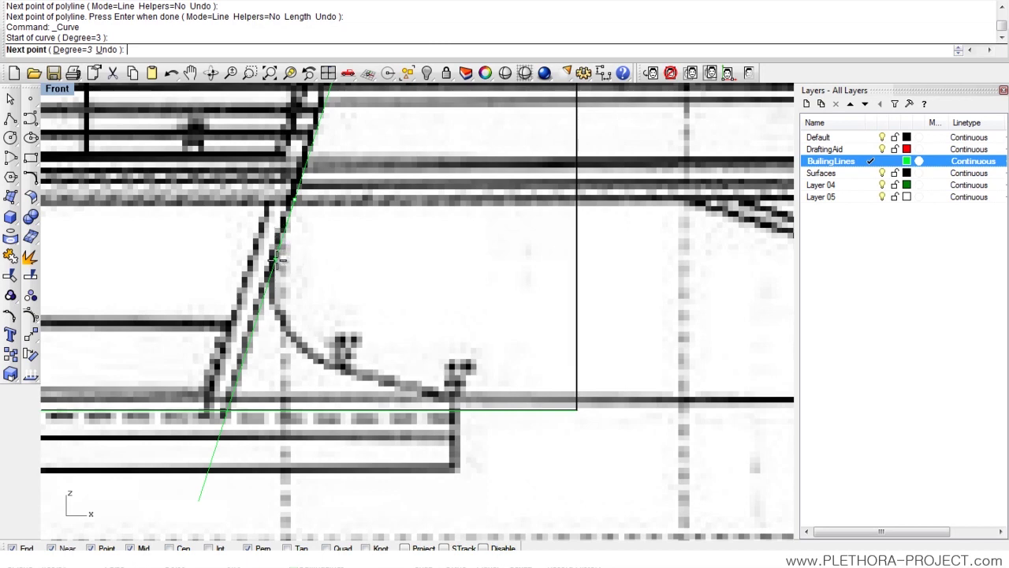
- Trace the flared foot with curve points down the wall line and around the flare, ending at the building surface's lower corner
{"action": "left_click", "coordinate": [274, 261]}
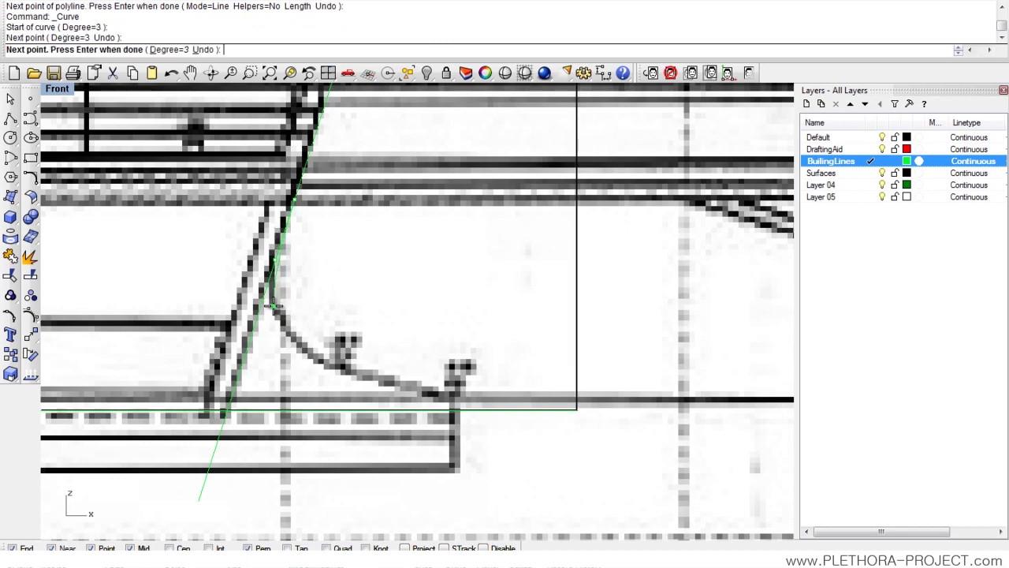
{"action": "right_click_drag", "start_coordinate": [272, 308], "coordinate": [290, 285]}
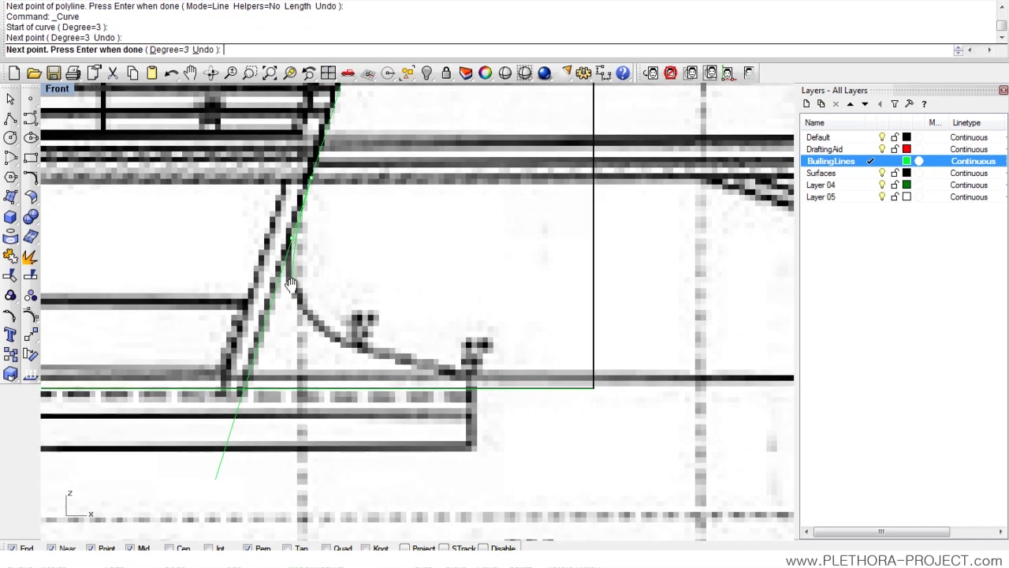
{"action": "left_click", "coordinate": [290, 286]}
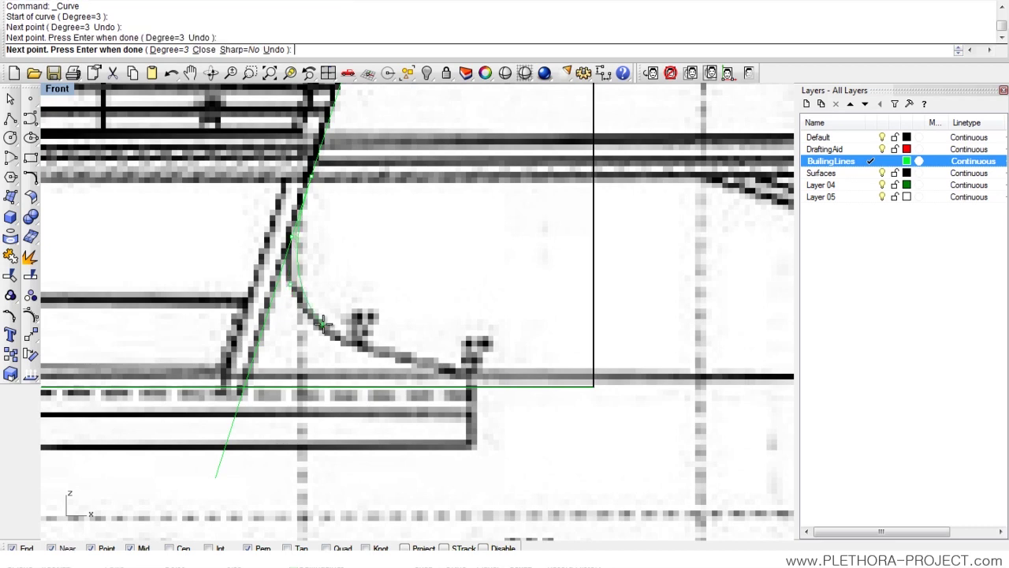
{"action": "left_click", "coordinate": [321, 325]}
{"action": "left_click", "coordinate": [391, 356]}
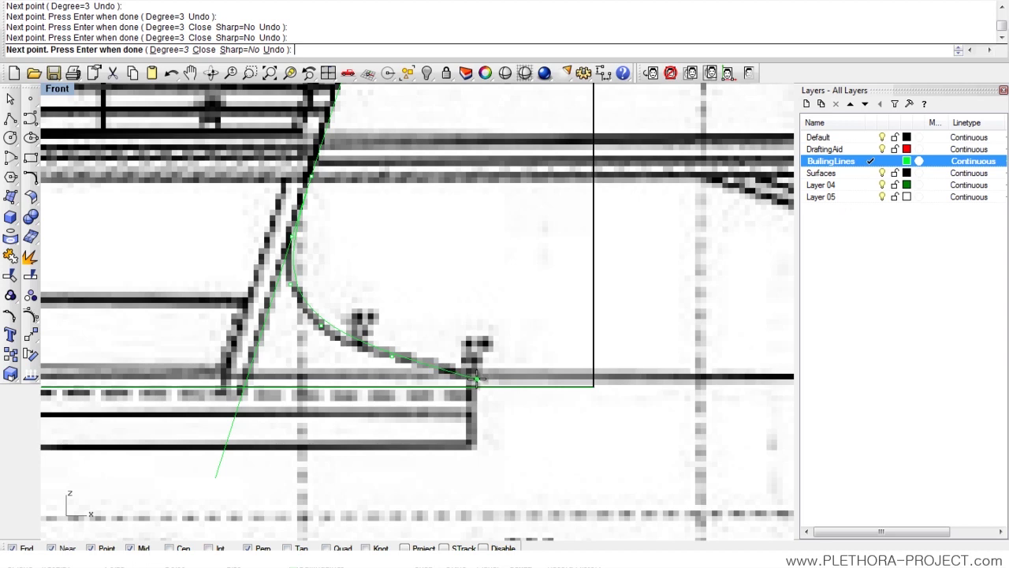
{"action": "left_click", "coordinate": [475, 378]}
{"action": "left_click", "coordinate": [593, 386]}
{"action": "key", "text": "Return"}
- Display the foot curve's control points and compare the curve with the flared foot in section 2-2
{"action": "left_click", "coordinate": [363, 345]}
{"action": "scroll", "coordinate": [337, 322], "scroll_direction": "down", "scroll_amount": 3}
{"action": "scroll", "coordinate": [338, 322], "scroll_direction": "up", "scroll_amount": 3}
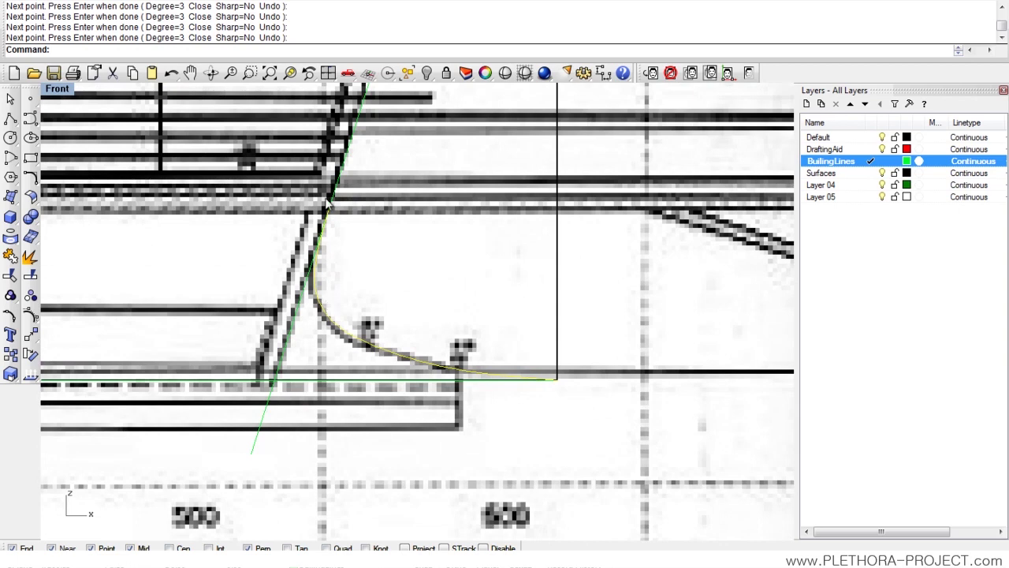
{"action": "scroll", "coordinate": [323, 243], "scroll_direction": "up", "scroll_amount": 3}
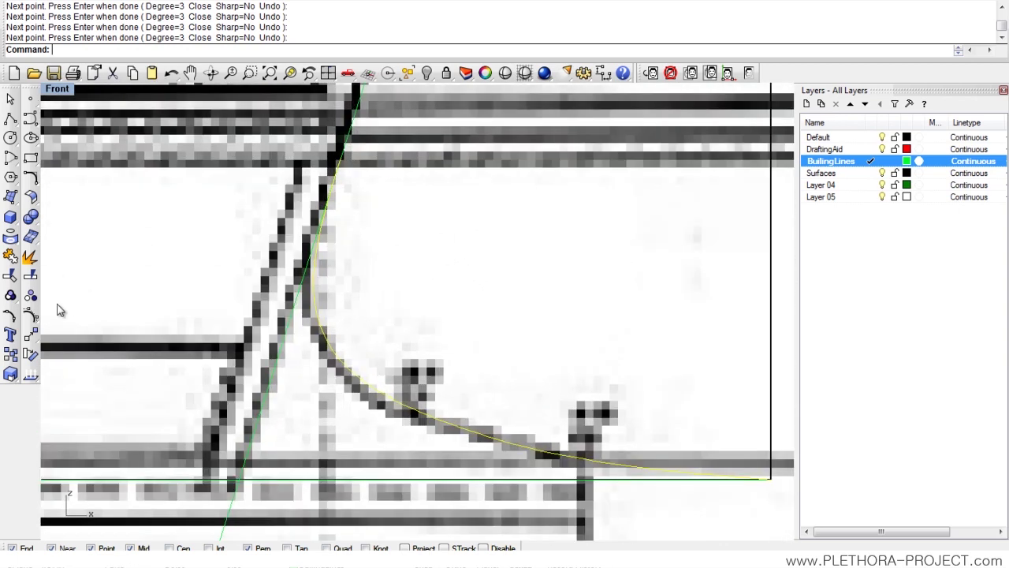
{"action": "left_click", "coordinate": [30, 315]}
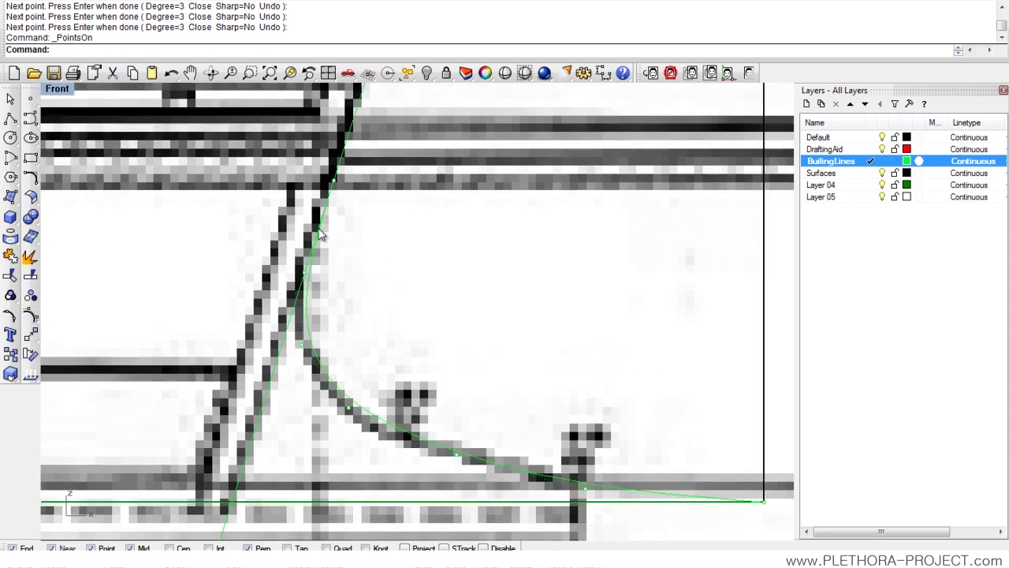
{"action": "scroll", "coordinate": [317, 359], "scroll_direction": "down", "scroll_amount": 2}
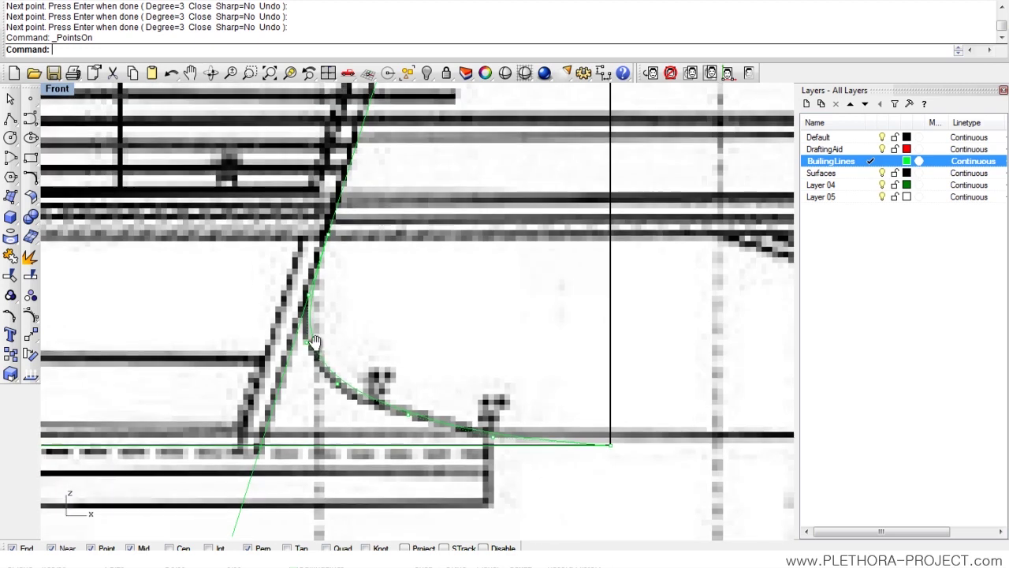
{"action": "scroll", "coordinate": [315, 300], "scroll_direction": "up", "scroll_amount": 3}
{"action": "right_click_drag", "start_coordinate": [339, 127], "coordinate": [314, 254]}
{"action": "scroll", "coordinate": [292, 366], "scroll_direction": "down", "scroll_amount": 1}
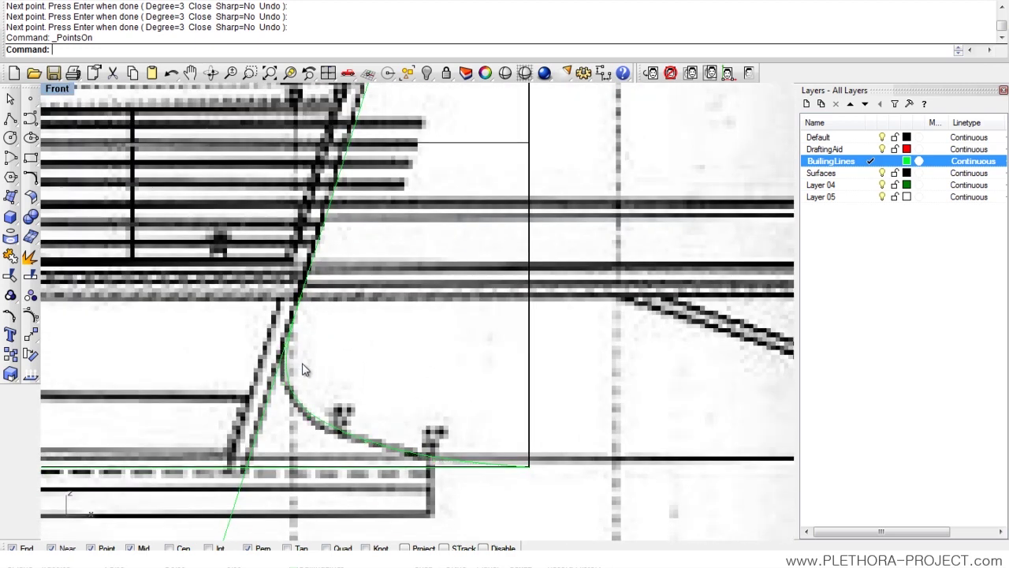
{"action": "scroll", "coordinate": [299, 272], "scroll_direction": "up", "scroll_amount": 2}
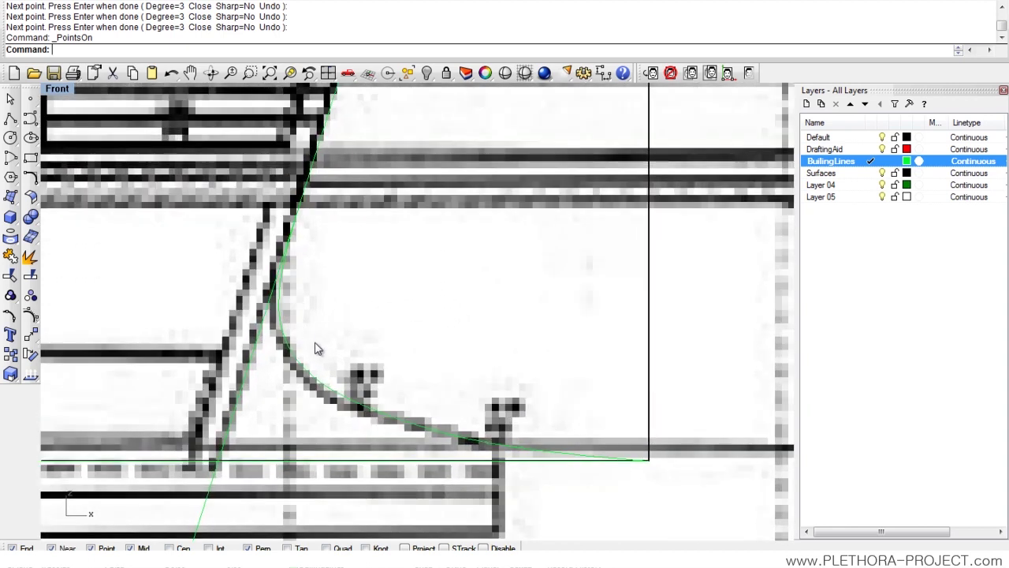
- Reshape the foot curve to the section by moving two control points along the flare slightly downward
{"action": "left_click_drag", "start_coordinate": [334, 371], "coordinate": [315, 422]}
{"action": "right_click_drag", "start_coordinate": [328, 400], "coordinate": [336, 326]}
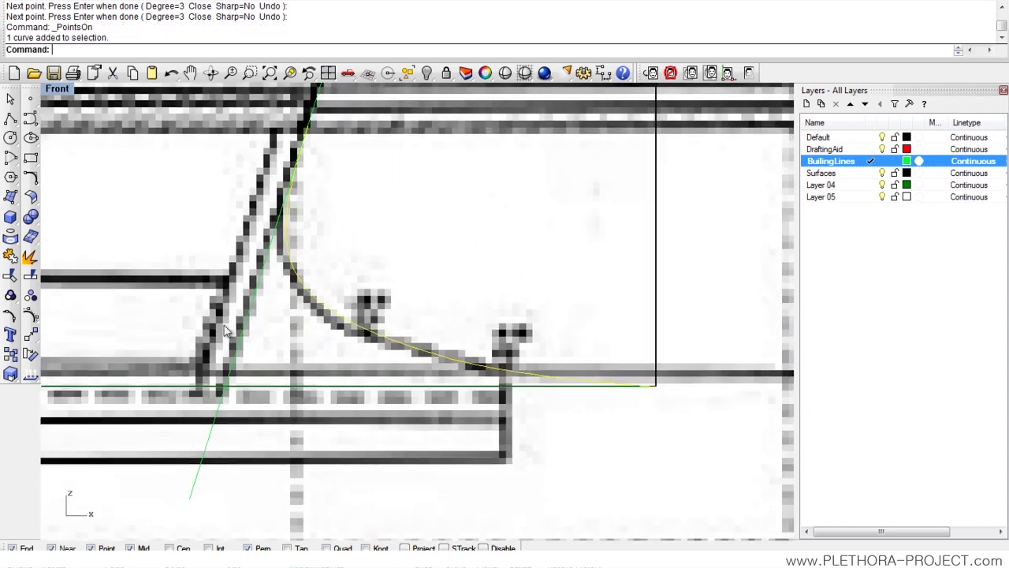
{"action": "left_click", "coordinate": [29, 314]}
{"action": "scroll", "coordinate": [343, 286], "scroll_direction": "up", "scroll_amount": 2}
{"action": "left_click_drag", "start_coordinate": [306, 257], "coordinate": [313, 279]}
{"action": "left_click_drag", "start_coordinate": [440, 311], "coordinate": [439, 324]}
{"action": "scroll", "coordinate": [424, 319], "scroll_direction": "down", "scroll_amount": 7}
{"action": "right_click_drag", "start_coordinate": [408, 317], "coordinate": [398, 348]}
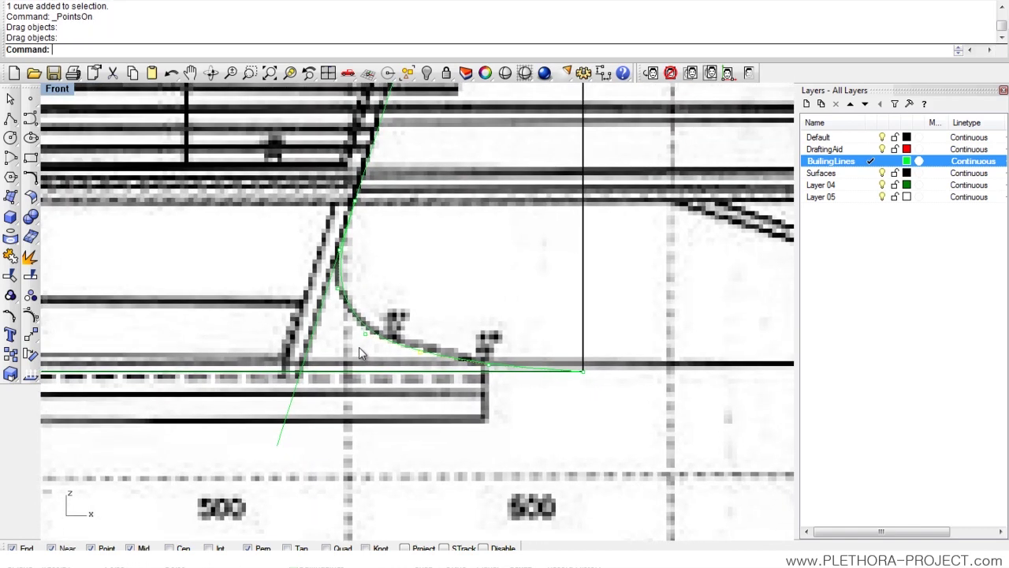
- Examine how closely the adjusted foot curve follows the drawn flare and meets the inclined wall line
{"action": "scroll", "coordinate": [359, 351], "scroll_direction": "down", "scroll_amount": 3}
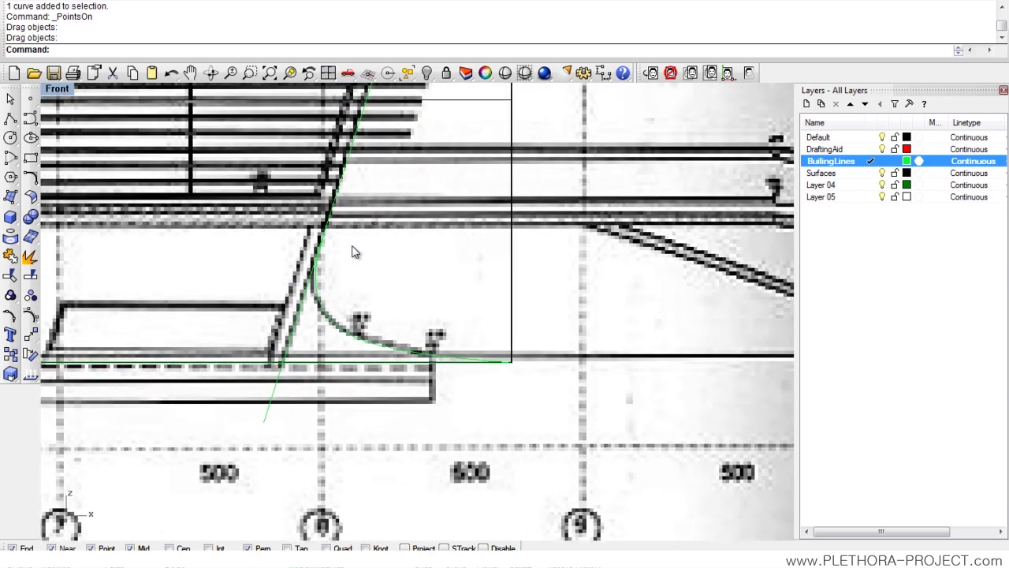
{"action": "scroll", "coordinate": [339, 272], "scroll_direction": "up", "scroll_amount": 1}
{"action": "scroll", "coordinate": [342, 321], "scroll_direction": "up", "scroll_amount": 2}
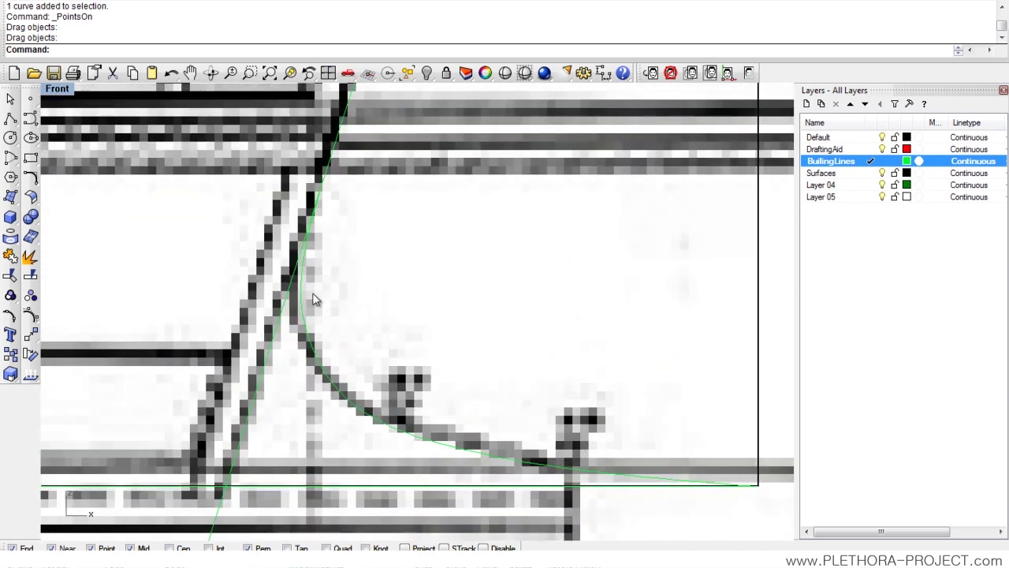
{"action": "scroll", "coordinate": [223, 296], "scroll_direction": "down", "scroll_amount": 3}
{"action": "scroll", "coordinate": [306, 286], "scroll_direction": "up", "scroll_amount": 2}
{"action": "scroll", "coordinate": [300, 288], "scroll_direction": "up", "scroll_amount": 3}
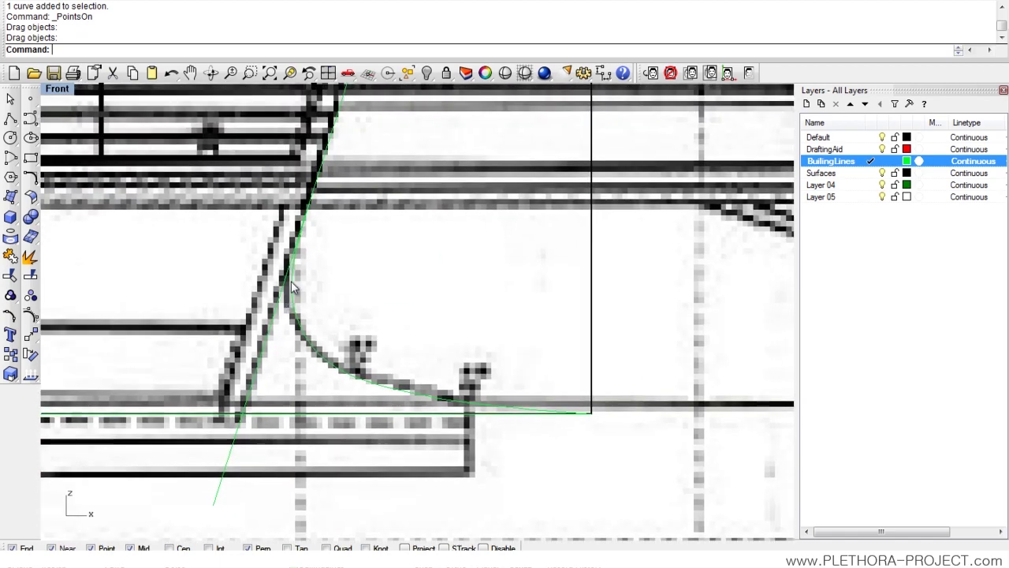
{"action": "scroll", "coordinate": [320, 260], "scroll_direction": "down", "scroll_amount": 2}
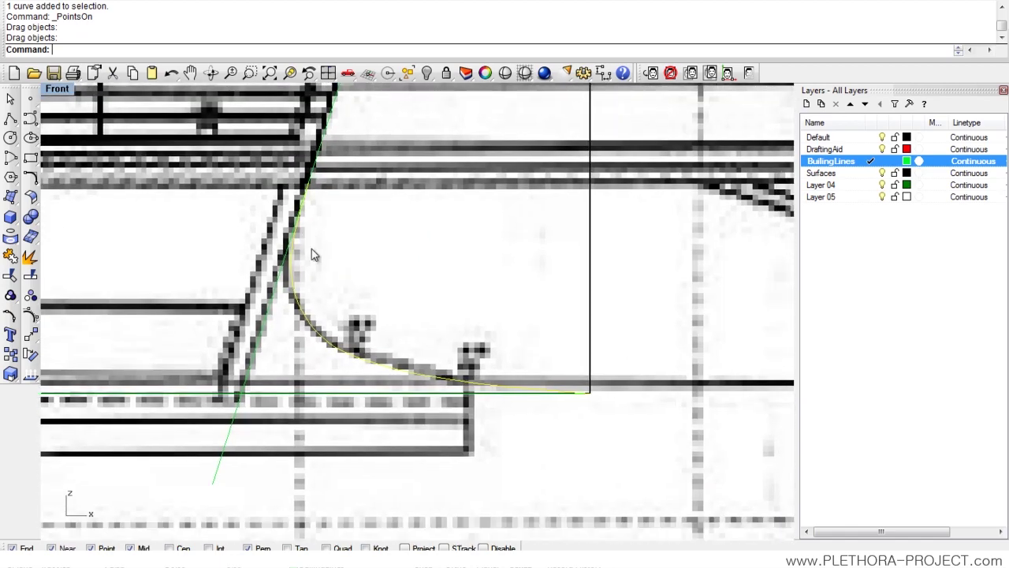
{"action": "key", "text": "Escape"}
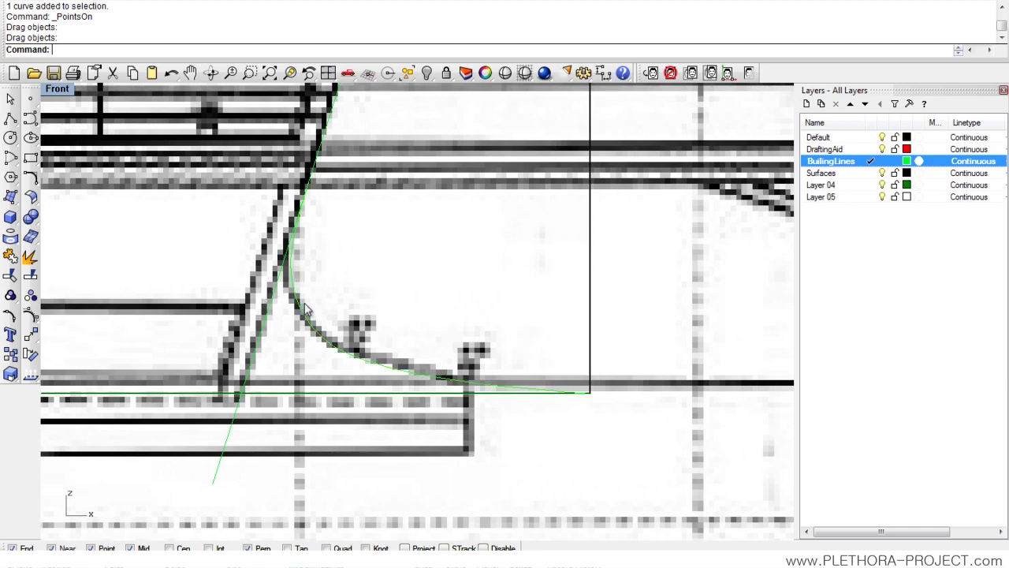
- Trim off the lower part of the inclined wall line, using the foot curve as the cutting object
{"action": "left_click", "coordinate": [10, 276]}
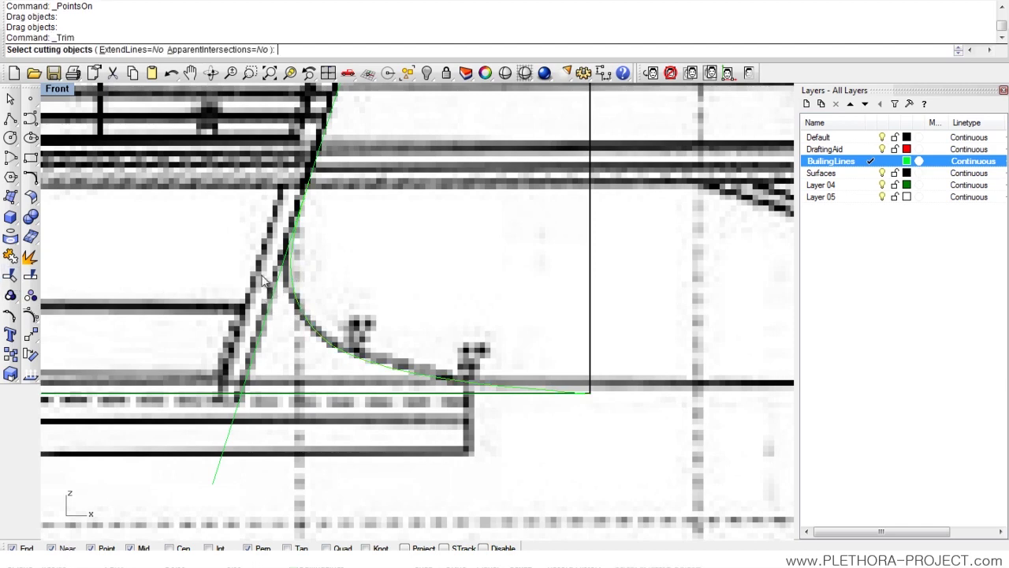
{"action": "left_click", "coordinate": [294, 273]}
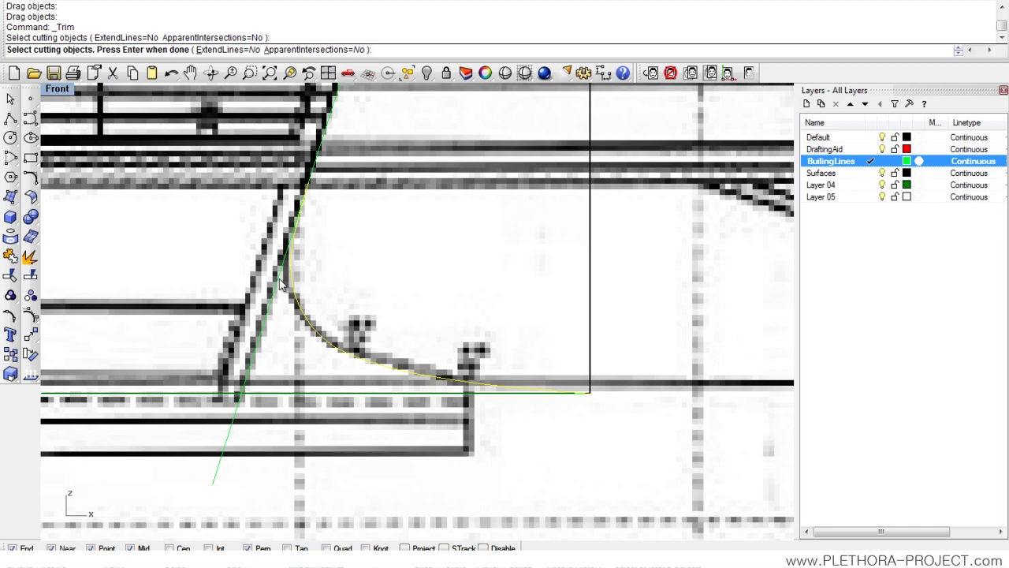
{"action": "key", "text": "Return"}
{"action": "left_click", "coordinate": [271, 305]}
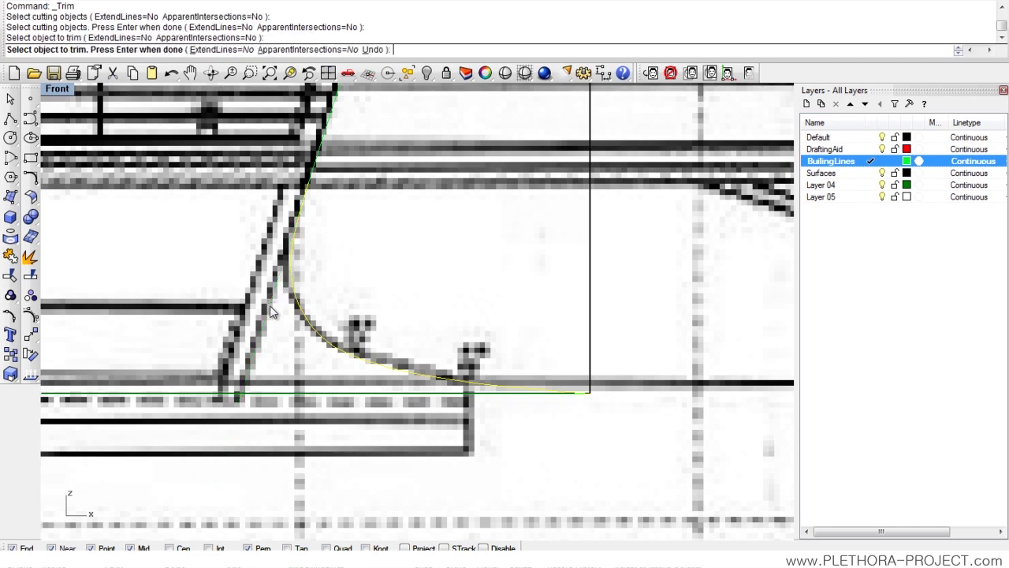
{"action": "scroll", "coordinate": [270, 292], "scroll_direction": "down", "scroll_amount": 2}
{"action": "key", "text": "Return"}
- Join the trimmed inclined wall line and the foot curve into one curve
{"action": "left_click", "coordinate": [284, 289]}
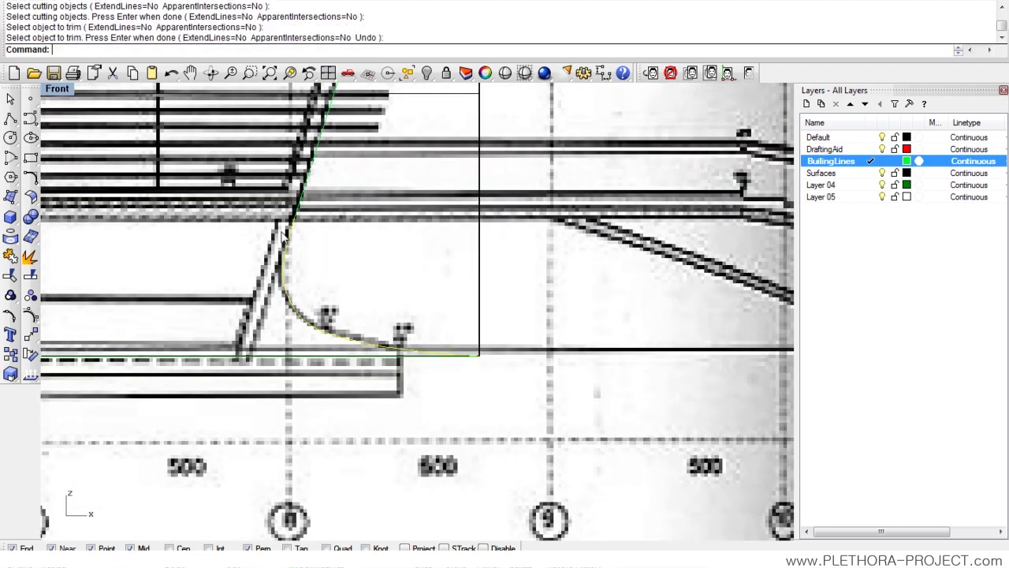
{"action": "right_click_drag", "start_coordinate": [305, 218], "coordinate": [304, 309]}
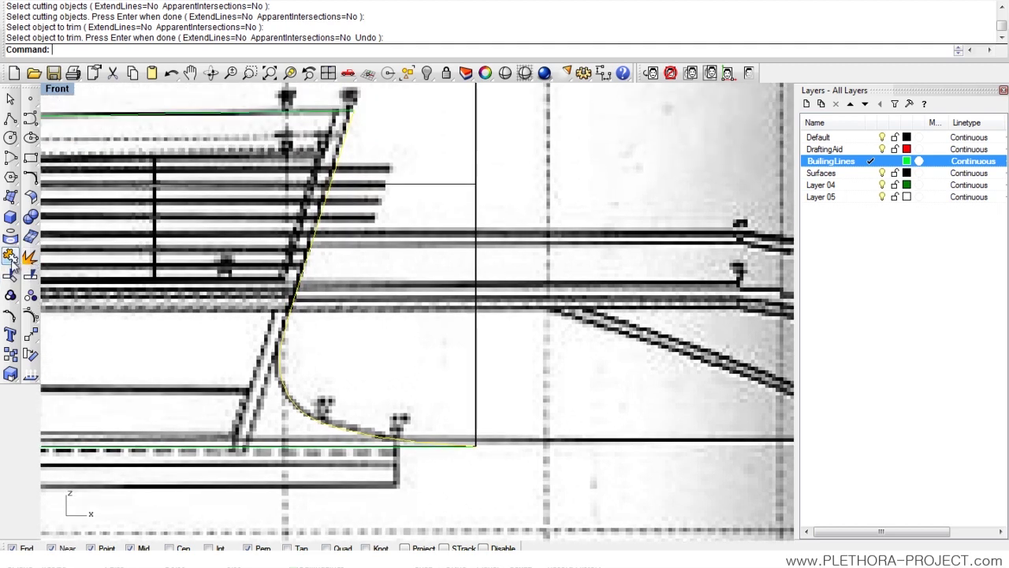
{"action": "type", "text": "j"}
{"action": "key", "text": "Return"}
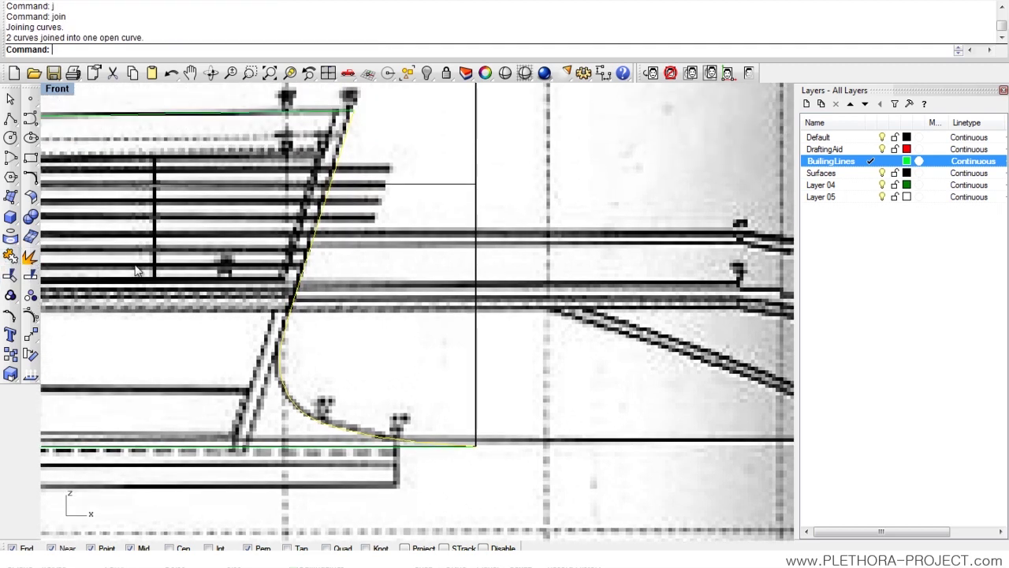
- Join the roof curve to the combined end wall and foot curve
{"action": "left_click", "coordinate": [354, 283]}
{"action": "right_click_drag", "start_coordinate": [343, 231], "coordinate": [337, 272]}
{"action": "left_click", "coordinate": [302, 294]}
{"action": "right_click_drag", "start_coordinate": [333, 327], "coordinate": [381, 290]}
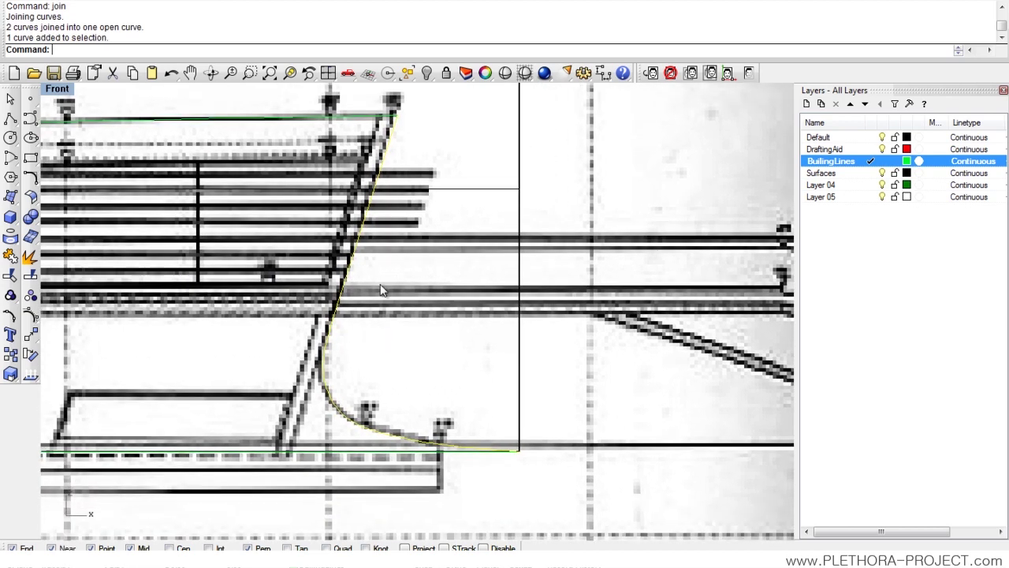
{"action": "left_click", "coordinate": [391, 115], "text": "shift"}
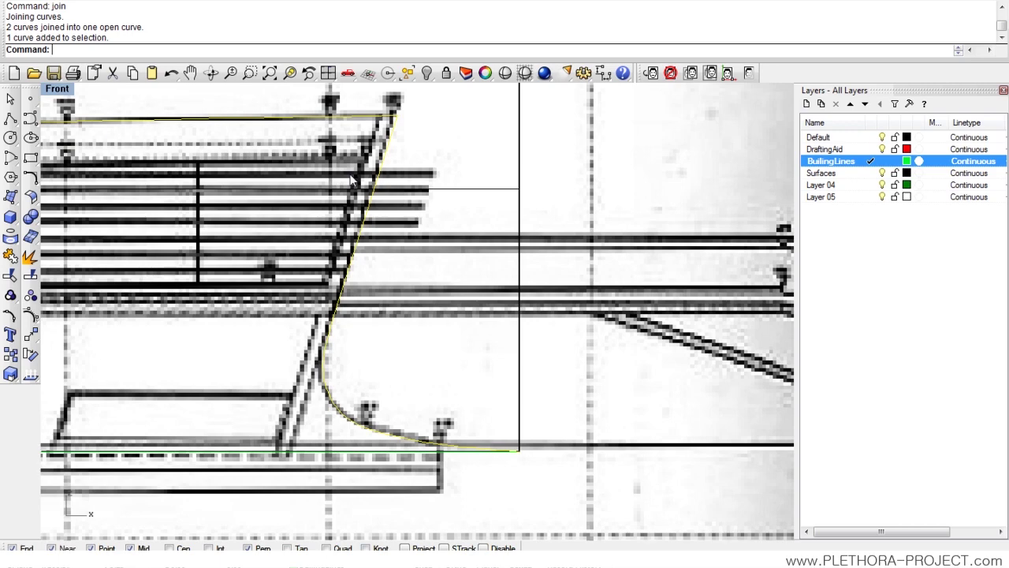
{"action": "key", "text": "Return"}
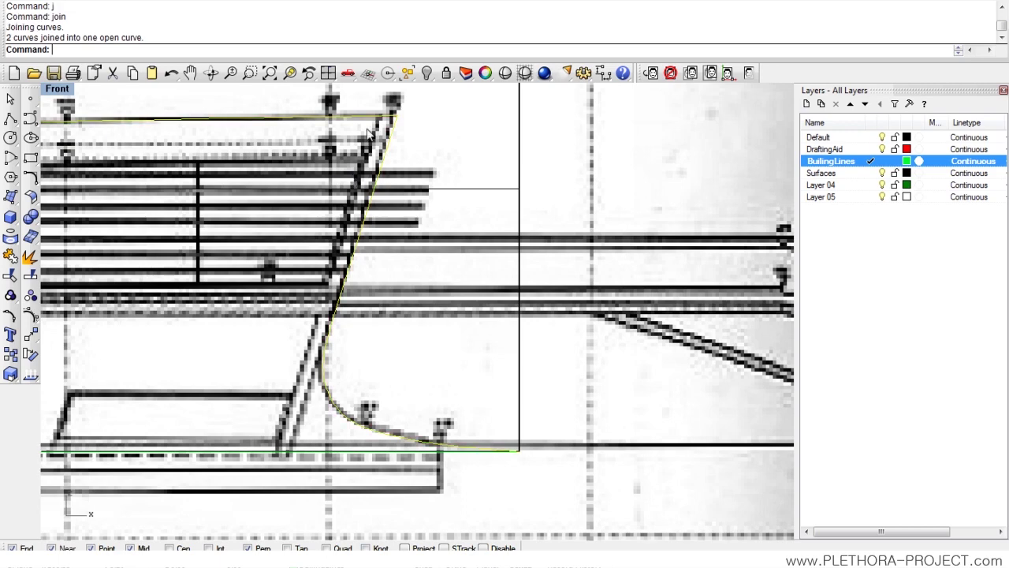
- Examine the joined profile against section 2-2 at the flared foot and along the whole building length
{"action": "scroll", "coordinate": [390, 302], "scroll_direction": "down", "scroll_amount": 2}
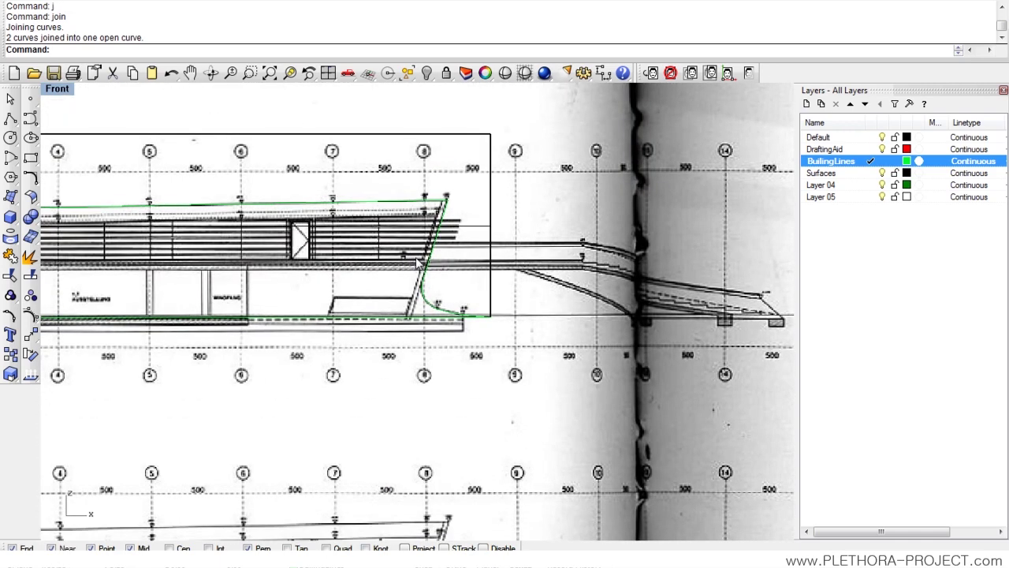
{"action": "scroll", "coordinate": [445, 297], "scroll_direction": "up", "scroll_amount": 4}
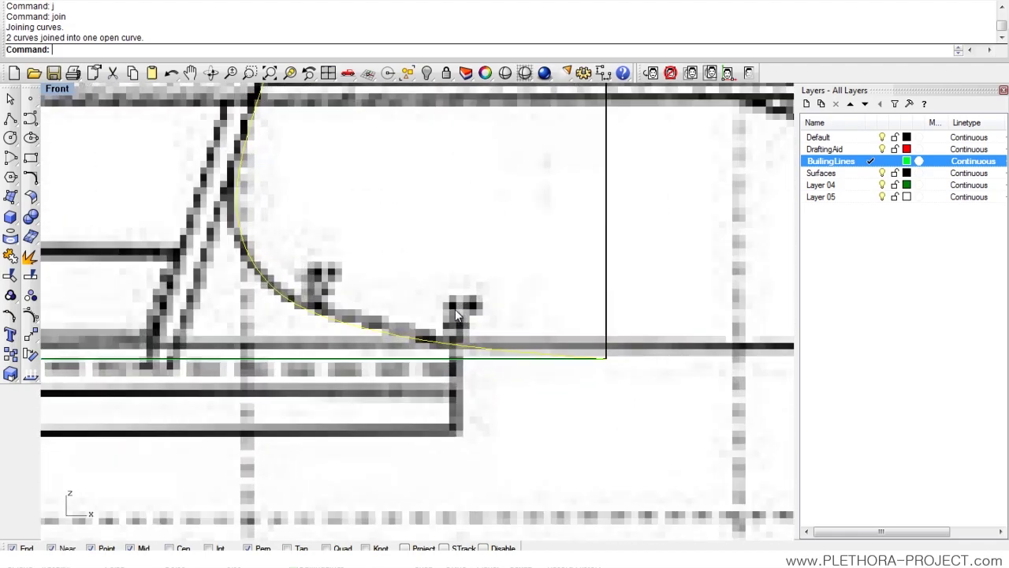
{"action": "scroll", "coordinate": [456, 315], "scroll_direction": "down", "scroll_amount": 6}
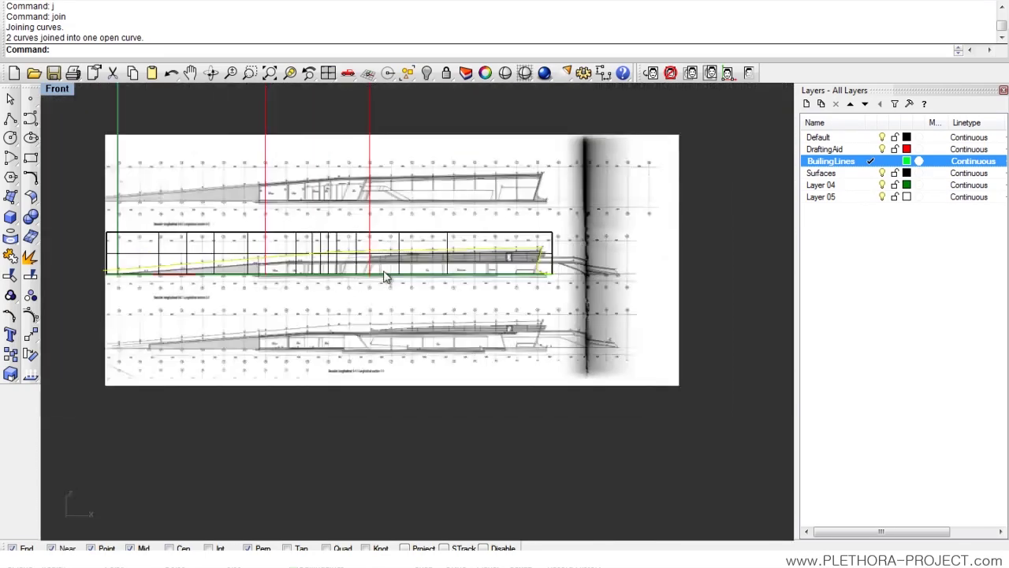
{"action": "scroll", "coordinate": [191, 249], "scroll_direction": "up", "scroll_amount": 10}
{"action": "right_click_drag", "start_coordinate": [447, 238], "coordinate": [339, 248]}
{"action": "scroll", "coordinate": [338, 248], "scroll_direction": "down", "scroll_amount": 6}
{"action": "right_click_drag", "start_coordinate": [450, 244], "coordinate": [353, 257]}
{"action": "right_click_drag", "start_coordinate": [512, 239], "coordinate": [398, 247]}
- Trim off the part of the extruded wall surface above the roof line, using the joined building profile as the cutting object
{"action": "left_click", "coordinate": [347, 198]}
{"action": "right_click_drag", "start_coordinate": [315, 246], "coordinate": [435, 207]}
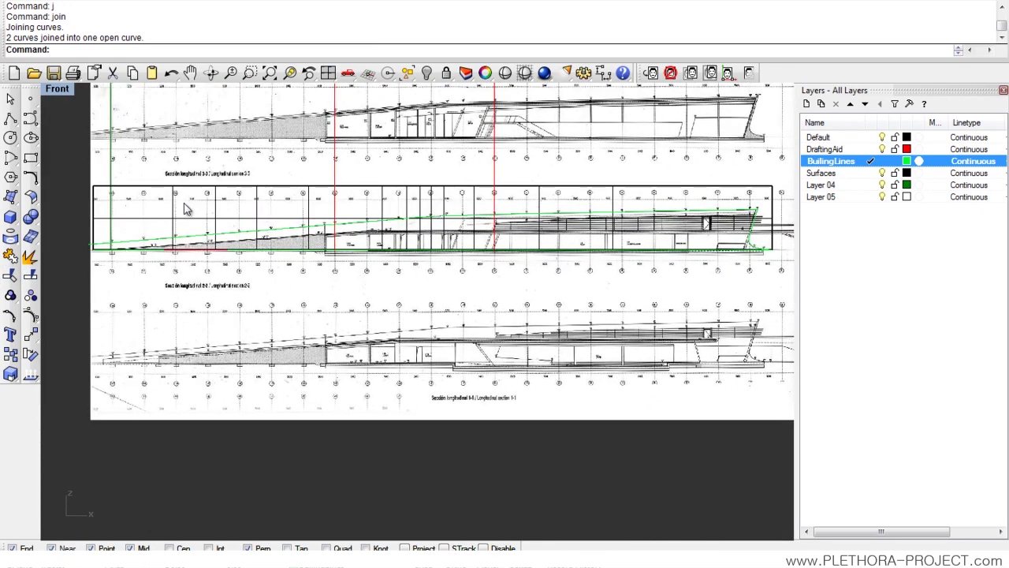
{"action": "left_click", "coordinate": [10, 275]}
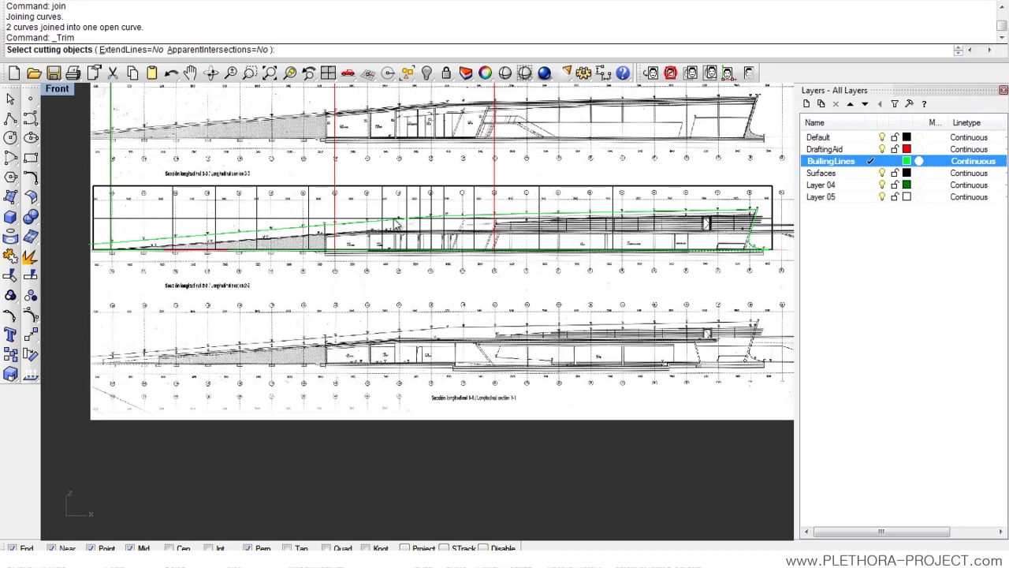
{"action": "left_click", "coordinate": [189, 239]}
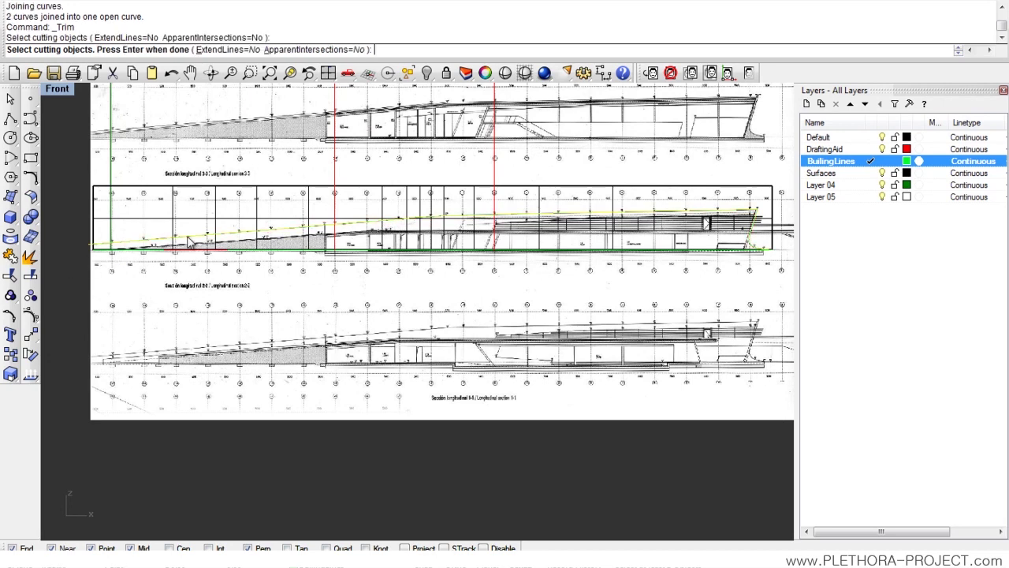
{"action": "key", "text": "Return"}
{"action": "left_click", "coordinate": [204, 222]}
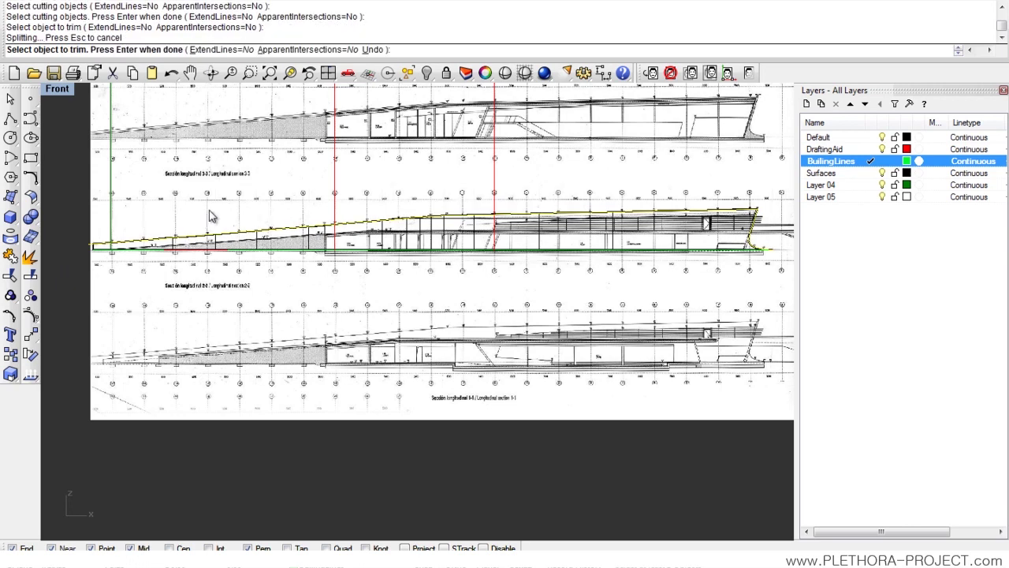
- Examine the trimmed wall surface in the Perspective view, from its flared foot to the low end of the building
{"action": "double_click", "coordinate": [67, 89]}
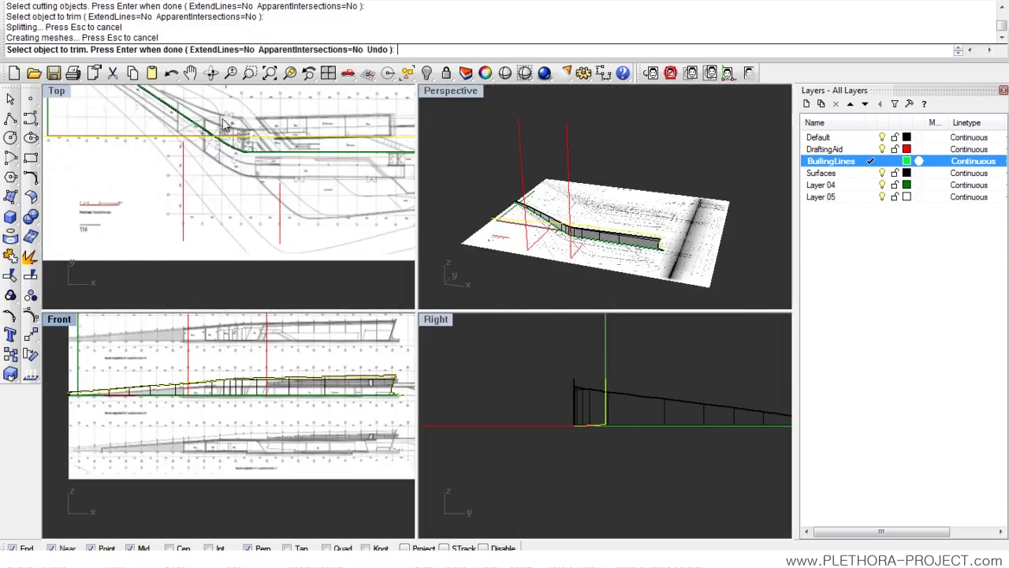
{"action": "left_click", "coordinate": [441, 89]}
{"action": "double_click", "coordinate": [442, 90]}
{"action": "right_click_drag", "start_coordinate": [529, 279], "coordinate": [359, 307]}
{"action": "scroll", "coordinate": [359, 307], "scroll_direction": "up", "scroll_amount": 10}
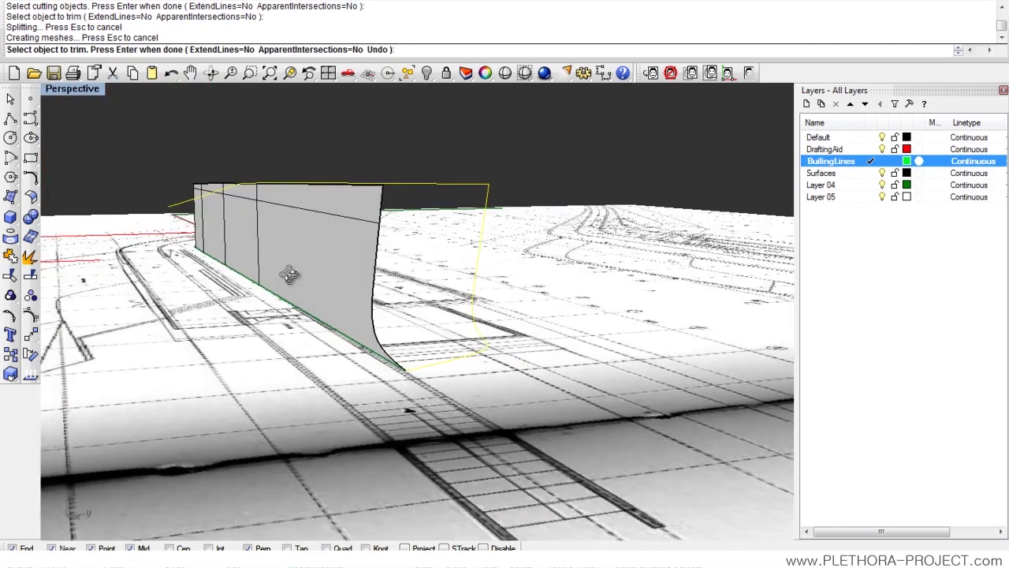
{"action": "right_click_drag", "start_coordinate": [289, 273], "coordinate": [422, 287]}
{"action": "scroll", "coordinate": [351, 314], "scroll_direction": "up", "scroll_amount": 5}
{"action": "scroll", "coordinate": [333, 289], "scroll_direction": "down", "scroll_amount": 8}
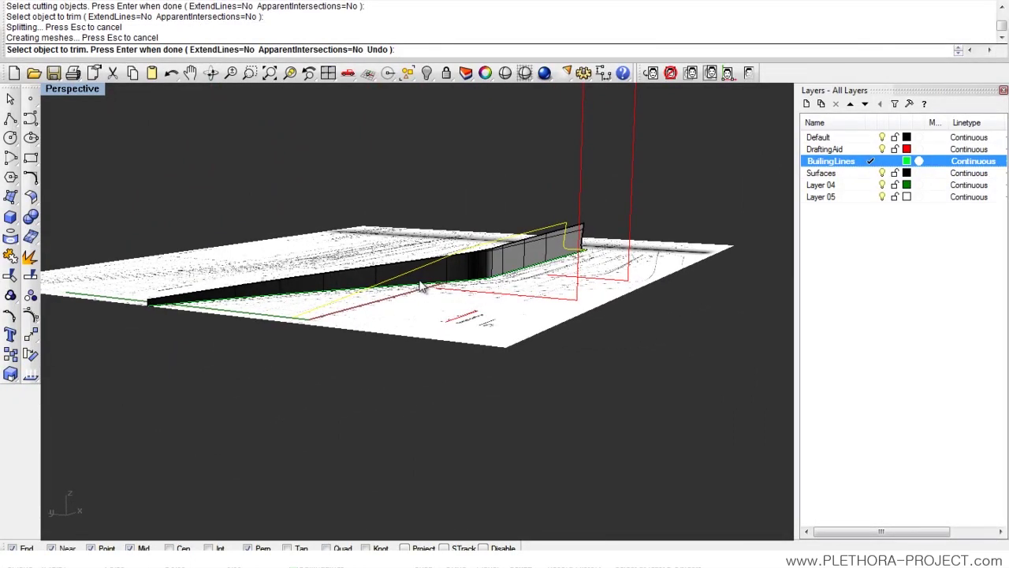
- End the trim and examine the wall's plan line against the lower floor plan in the Top view
{"action": "double_click", "coordinate": [75, 93]}
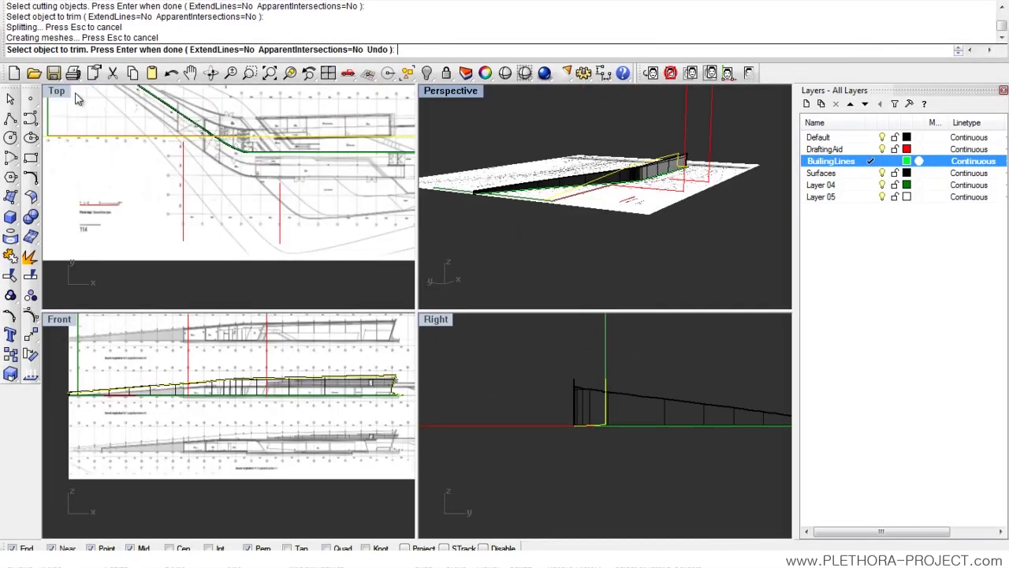
{"action": "double_click", "coordinate": [58, 92]}
{"action": "scroll", "coordinate": [248, 207], "scroll_direction": "up", "scroll_amount": 2}
{"action": "right_click_drag", "start_coordinate": [249, 206], "coordinate": [275, 303]}
{"action": "scroll", "coordinate": [275, 303], "scroll_direction": "down", "scroll_amount": 6}
{"action": "right_click_drag", "start_coordinate": [210, 235], "coordinate": [162, 284]}
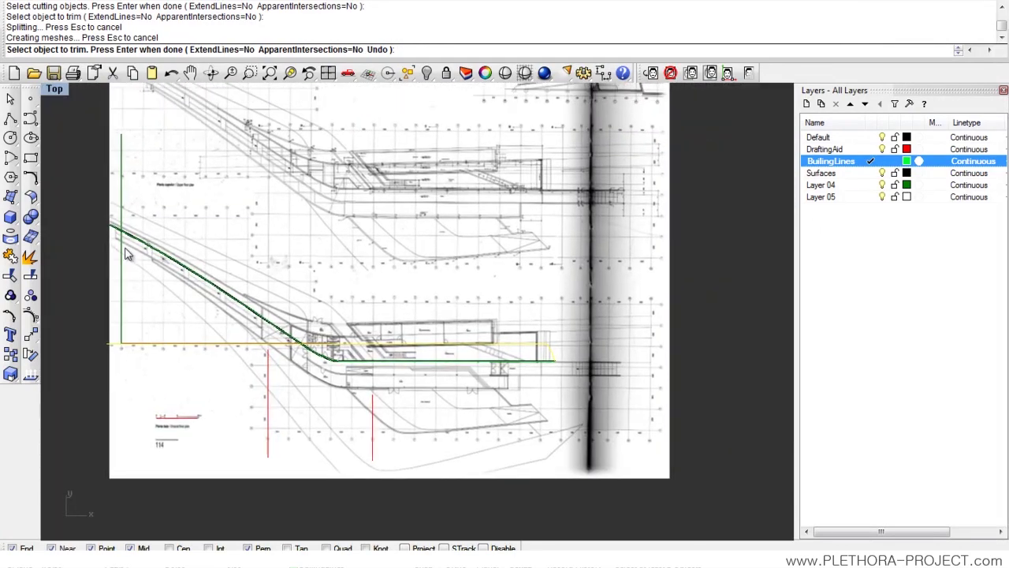
{"action": "right_click_drag", "start_coordinate": [265, 282], "coordinate": [268, 239]}
{"action": "right_click", "coordinate": [254, 269]}
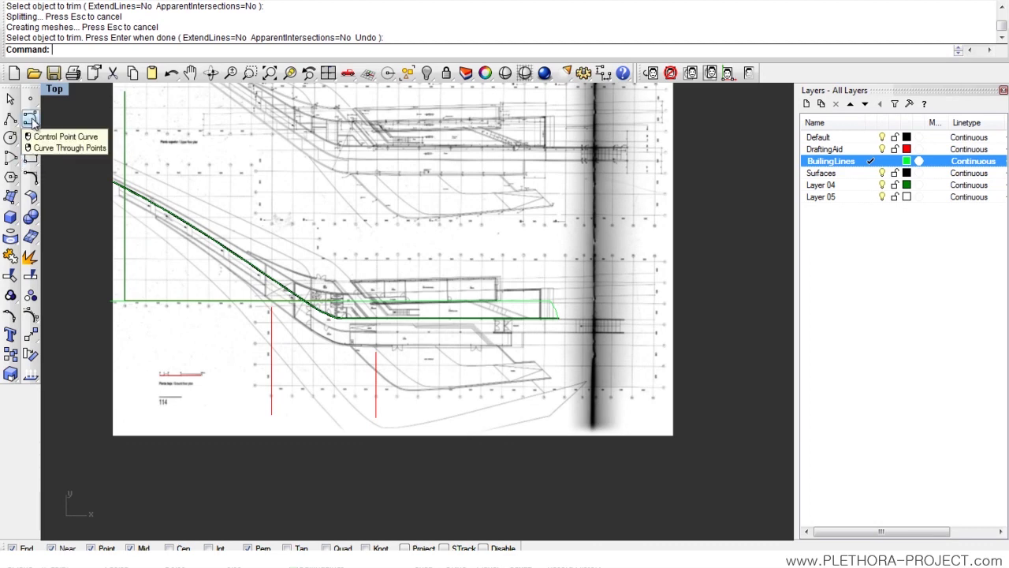
- Turn on the control points of the existing wall's base curve in the Top view
{"action": "scroll", "coordinate": [330, 315], "scroll_direction": "up", "scroll_amount": 5}
{"action": "right_click_drag", "start_coordinate": [371, 228], "coordinate": [356, 276]}
{"action": "left_click", "coordinate": [357, 276]}
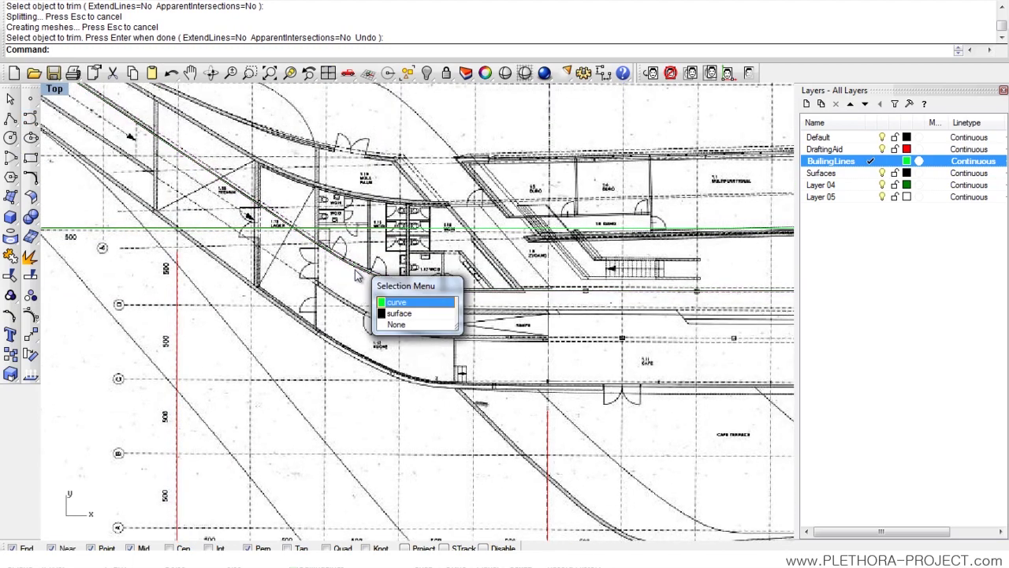
{"action": "left_click", "coordinate": [397, 304]}
{"action": "scroll", "coordinate": [295, 268], "scroll_direction": "down", "scroll_amount": 4}
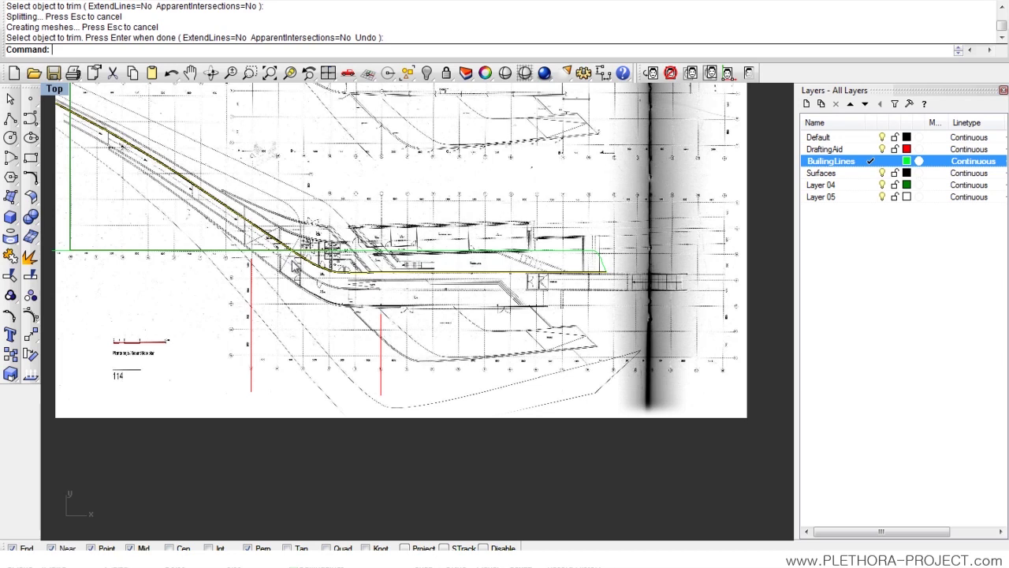
{"action": "left_click", "coordinate": [30, 314]}
{"action": "right_click_drag", "start_coordinate": [277, 273], "coordinate": [342, 292]}
{"action": "scroll", "coordinate": [264, 223], "scroll_direction": "up", "scroll_amount": 5}
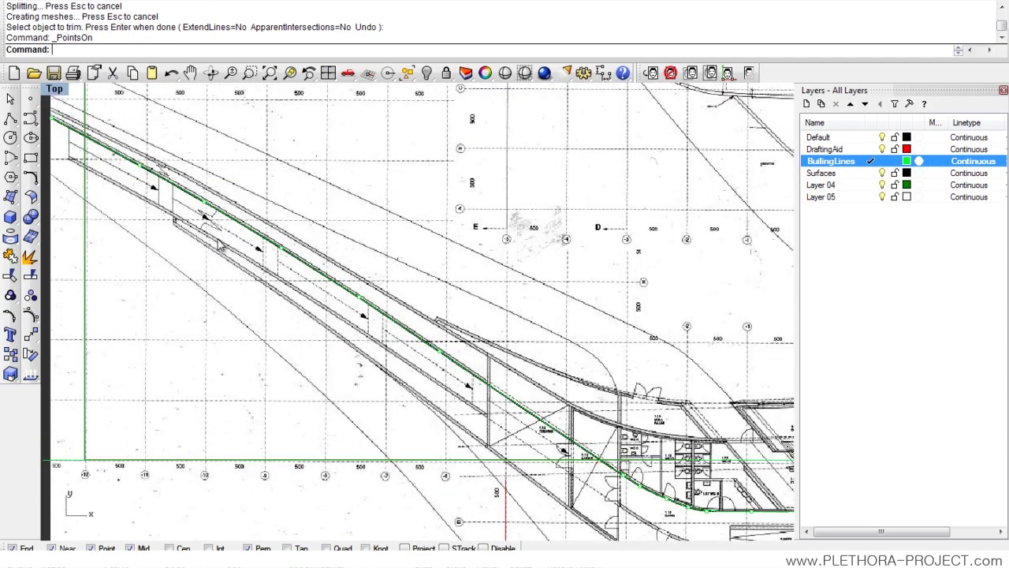
{"action": "scroll", "coordinate": [227, 238], "scroll_direction": "up", "scroll_amount": 5}
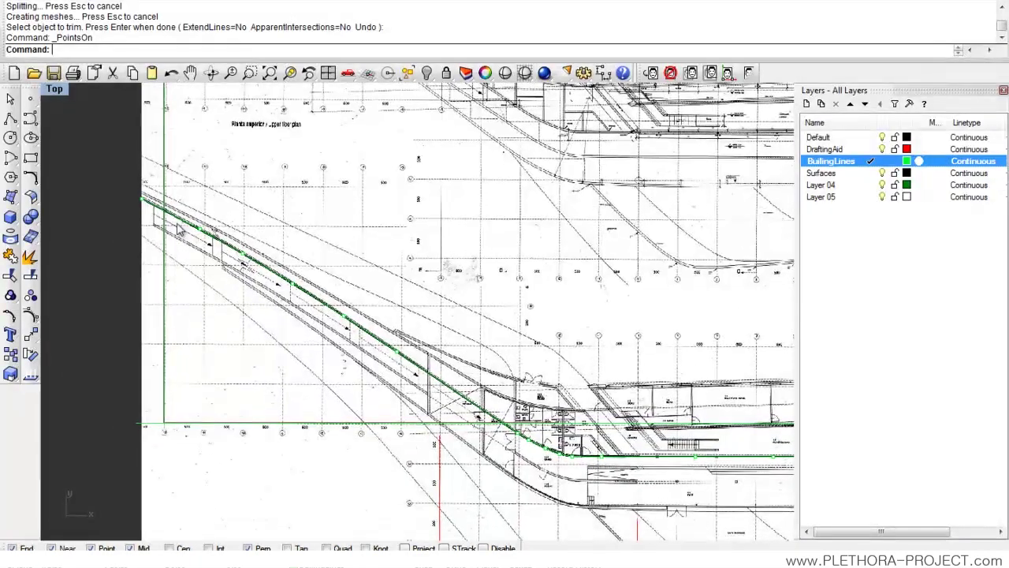
- Start a degree 3 control point curve on the outer wall line just above the existing wall curve, beginning at the plan's far end
{"action": "left_click", "coordinate": [30, 118]}
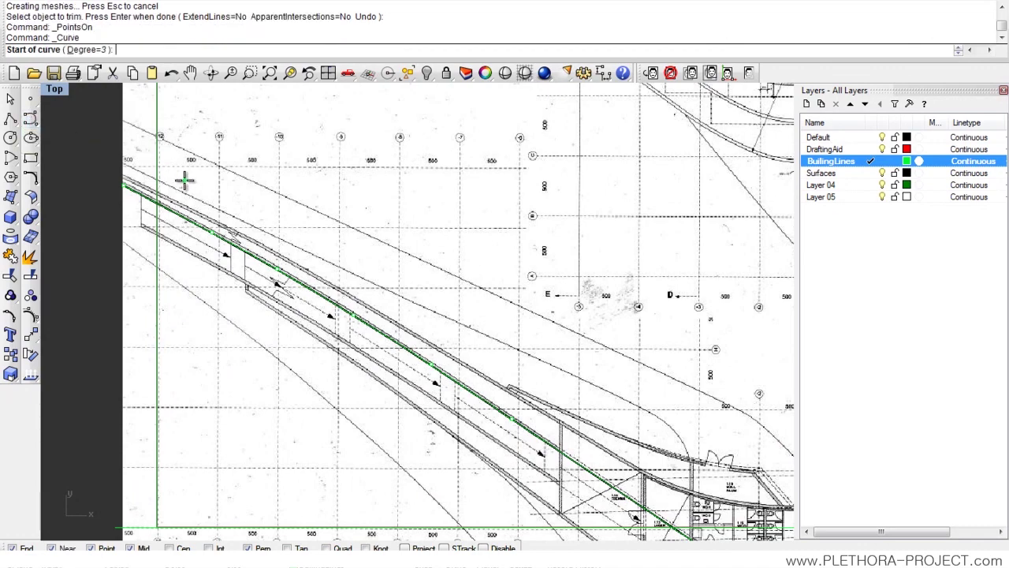
{"action": "scroll", "coordinate": [186, 182], "scroll_direction": "up", "scroll_amount": 6}
{"action": "scroll", "coordinate": [145, 144], "scroll_direction": "up", "scroll_amount": 3}
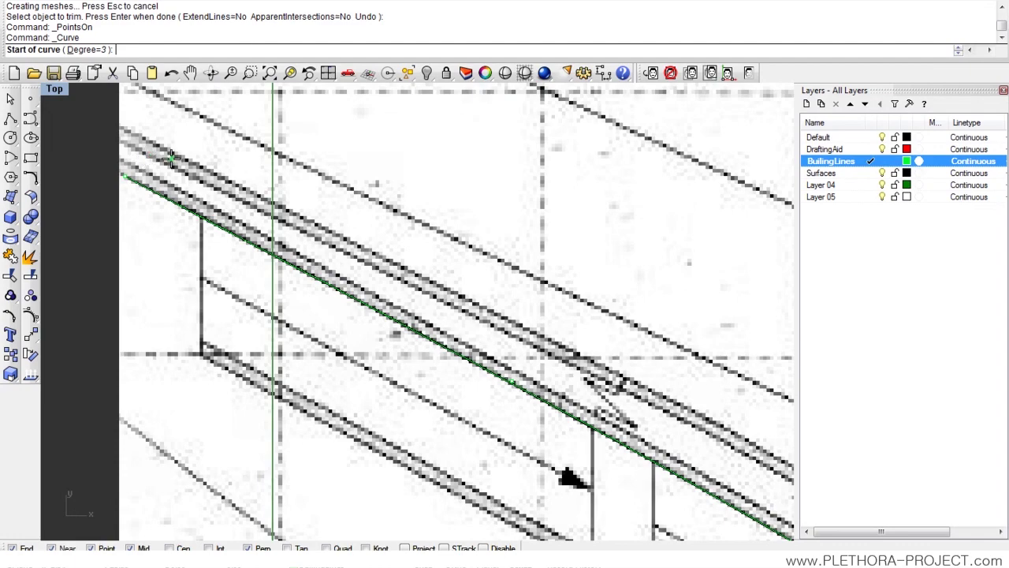
{"action": "scroll", "coordinate": [169, 162], "scroll_direction": "down", "scroll_amount": 3}
{"action": "scroll", "coordinate": [144, 188], "scroll_direction": "up", "scroll_amount": 3}
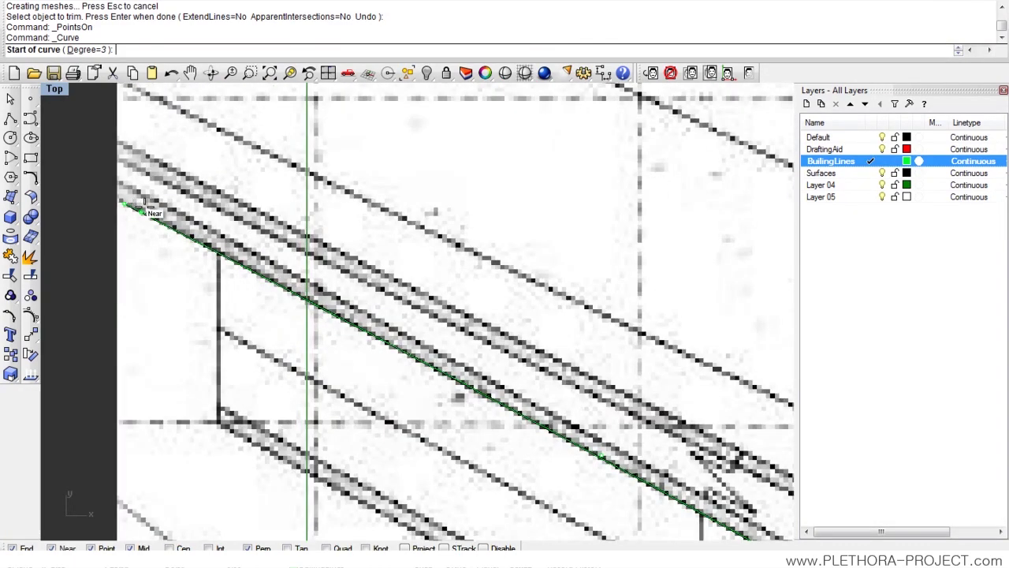
{"action": "scroll", "coordinate": [170, 201], "scroll_direction": "down", "scroll_amount": 3}
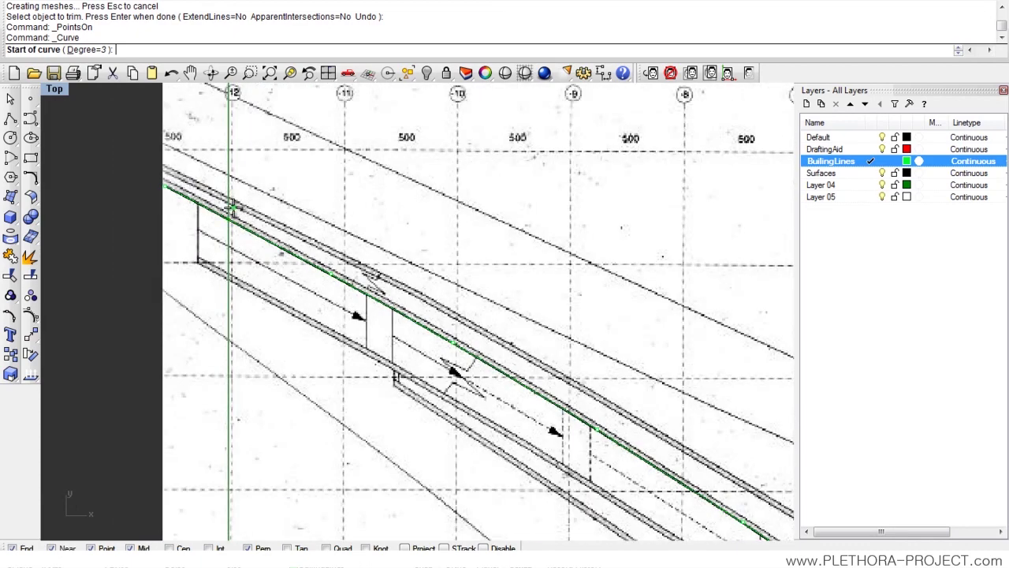
{"action": "scroll", "coordinate": [221, 201], "scroll_direction": "up", "scroll_amount": 3}
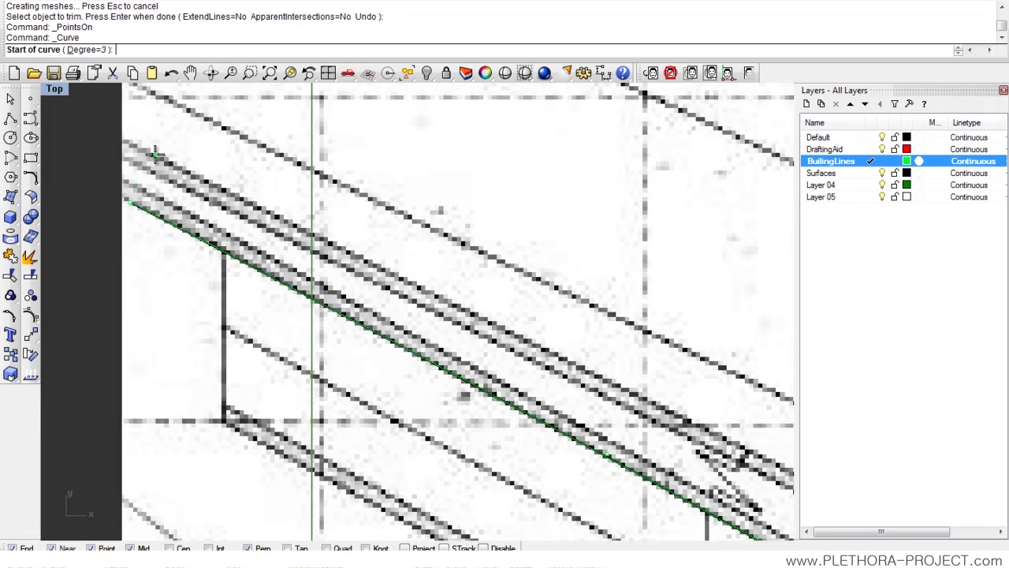
{"action": "left_click", "coordinate": [154, 154]}
{"action": "scroll", "coordinate": [281, 210], "scroll_direction": "down", "scroll_amount": 2}
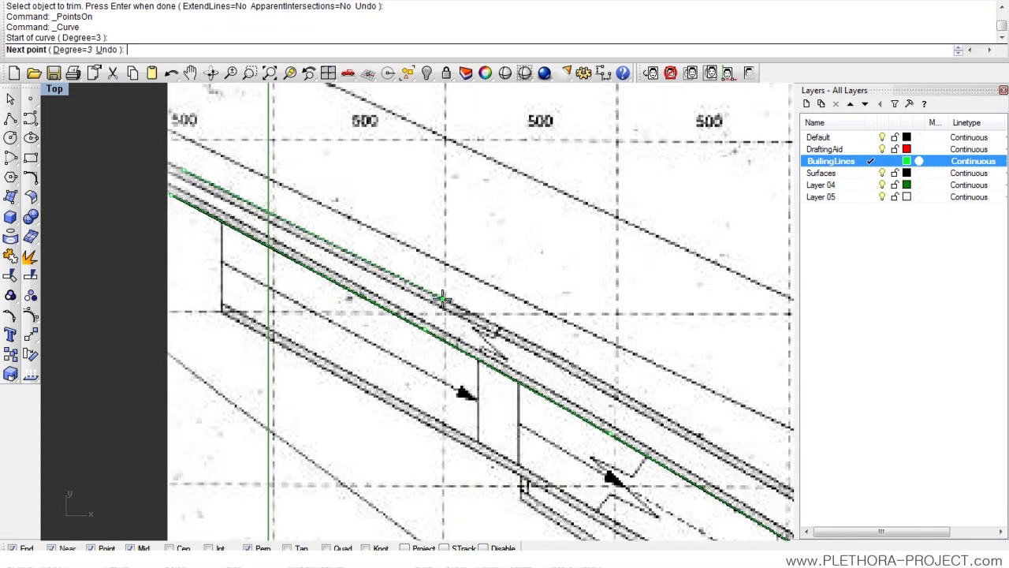
{"action": "left_click", "coordinate": [442, 296]}
- Continue the curve with points along the straight outer wall line until just past the branching wall
{"action": "right_click_drag", "start_coordinate": [559, 326], "coordinate": [383, 244]}
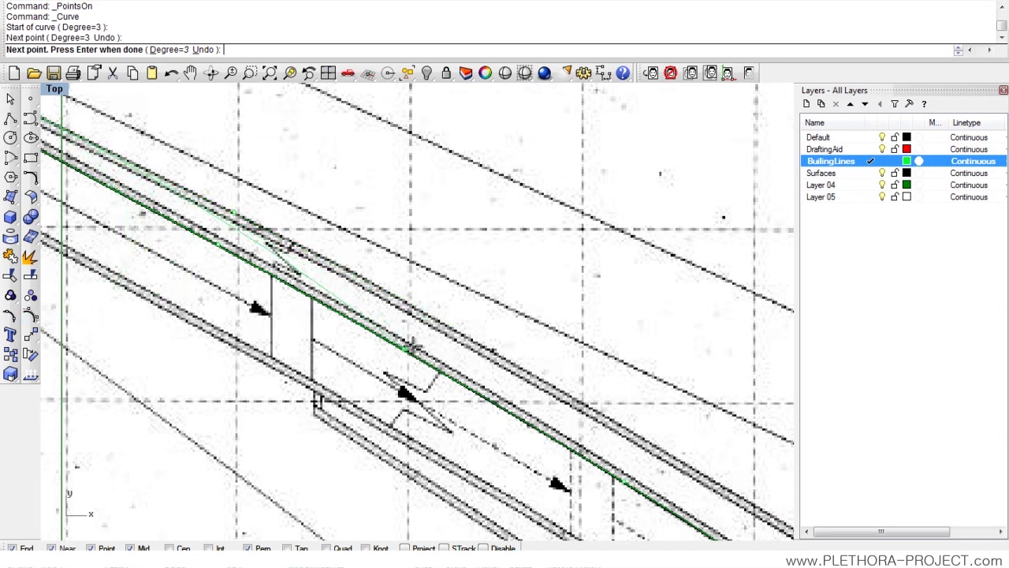
{"action": "left_click", "coordinate": [428, 312]}
{"action": "right_click_drag", "start_coordinate": [526, 355], "coordinate": [398, 261]}
{"action": "right_click_drag", "start_coordinate": [481, 313], "coordinate": [364, 246]}
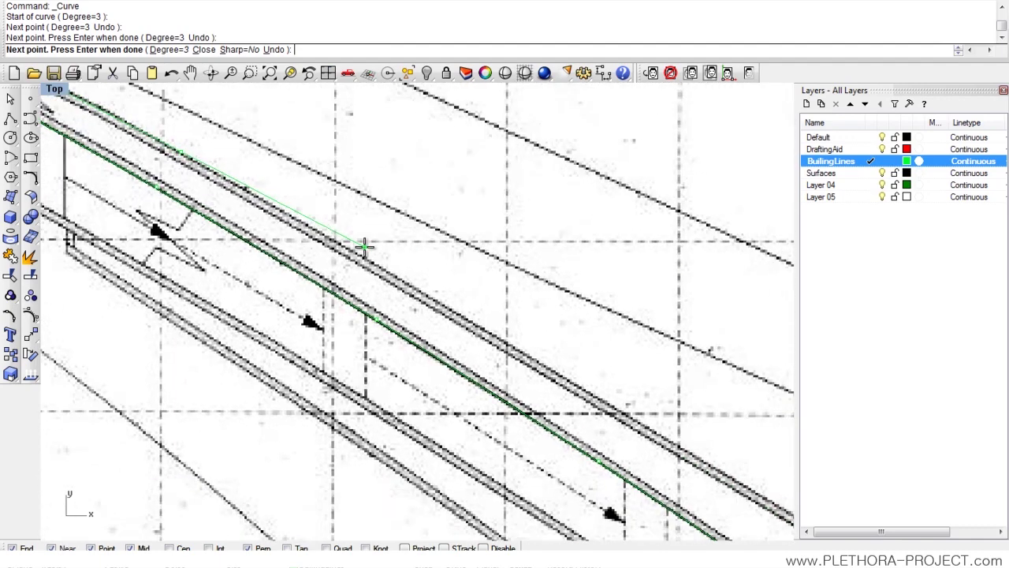
{"action": "left_click", "coordinate": [406, 281]}
{"action": "right_click_drag", "start_coordinate": [548, 340], "coordinate": [511, 315]}
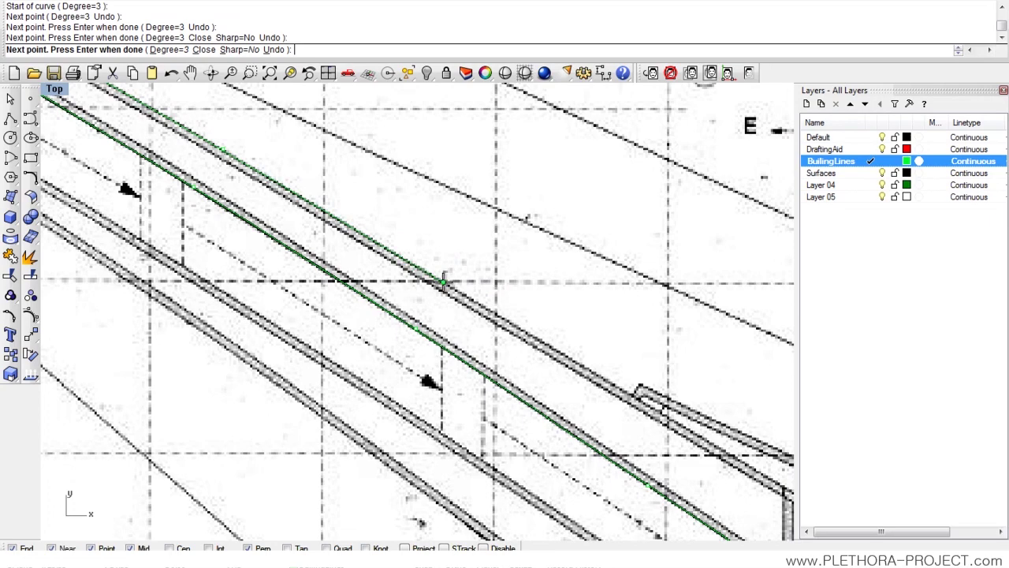
{"action": "left_click", "coordinate": [448, 284]}
{"action": "right_click_drag", "start_coordinate": [555, 350], "coordinate": [414, 265]}
{"action": "right_click_drag", "start_coordinate": [521, 335], "coordinate": [445, 290]}
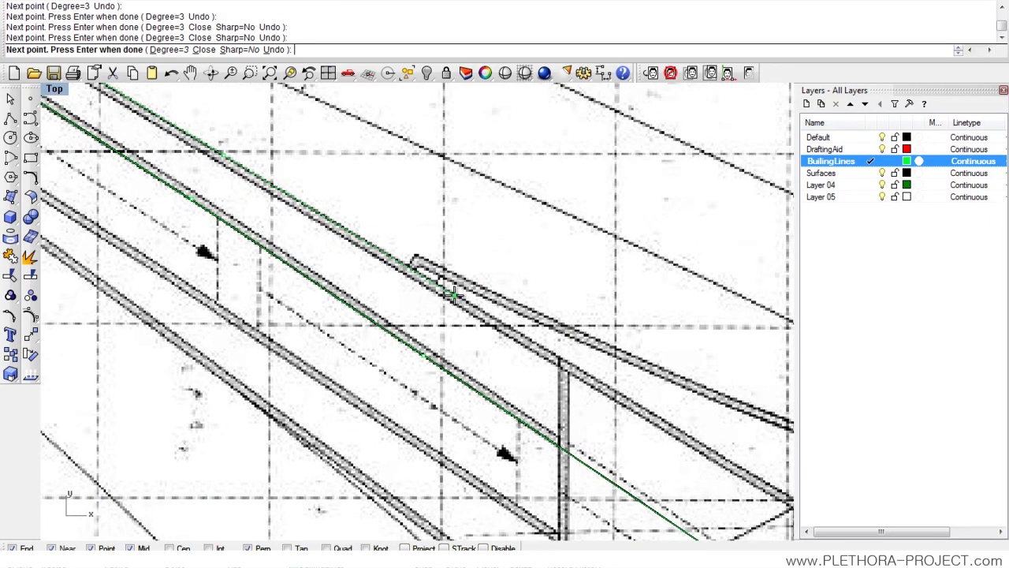
{"action": "left_click", "coordinate": [466, 299]}
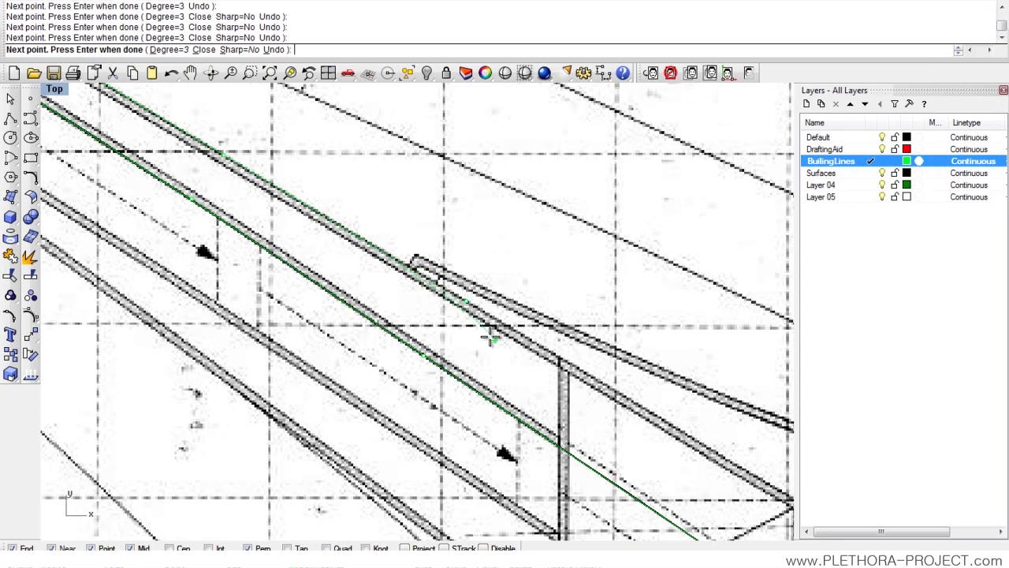
- Continue the curve along the outer wall line past the Technik room to the corner of the Lager room
{"action": "key", "text": "Right"}
{"action": "key", "text": "Down"}
{"action": "key", "text": "Right"}
{"action": "key", "text": "Down"}
{"action": "right_click_drag", "start_coordinate": [462, 359], "coordinate": [372, 298]}
{"action": "key", "text": "Right"}
{"action": "key", "text": "Down"}
{"action": "key", "text": "Right"}
{"action": "key", "text": "Down"}
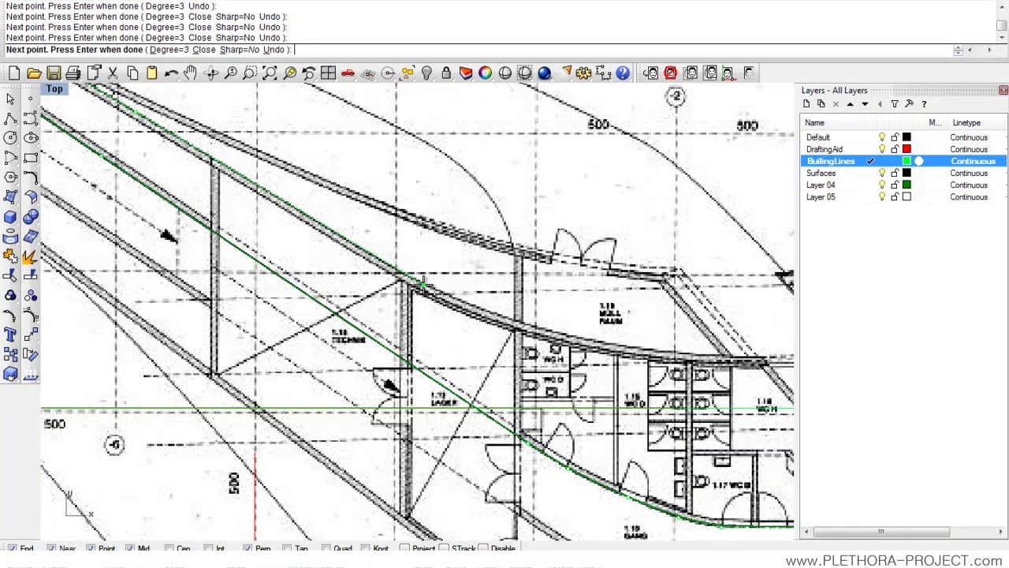
{"action": "left_click", "coordinate": [423, 284]}
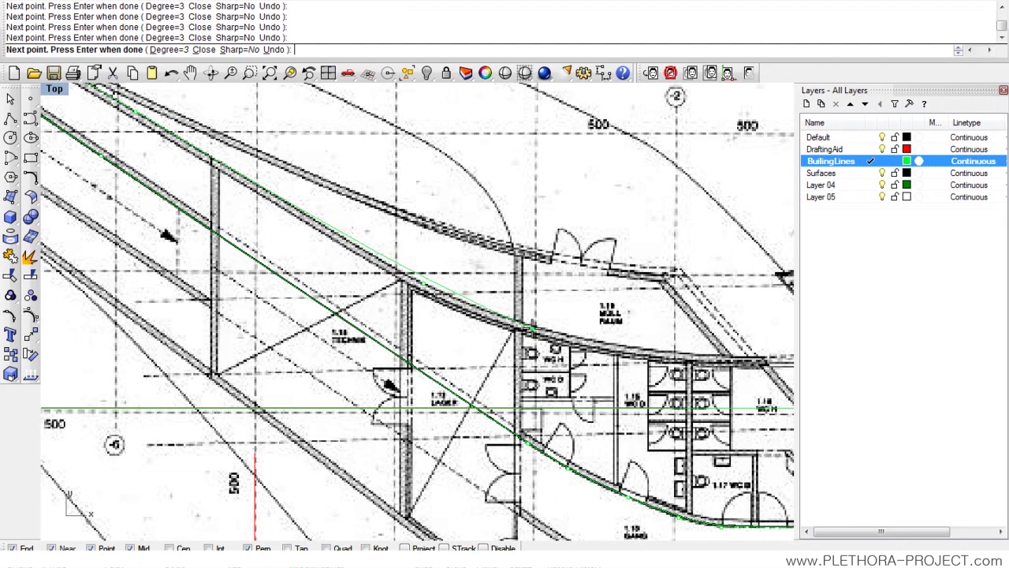
- Continue the curve around the wall's bend above the WC rooms, following its outer face
{"action": "right_click_drag", "start_coordinate": [533, 327], "coordinate": [444, 286]}
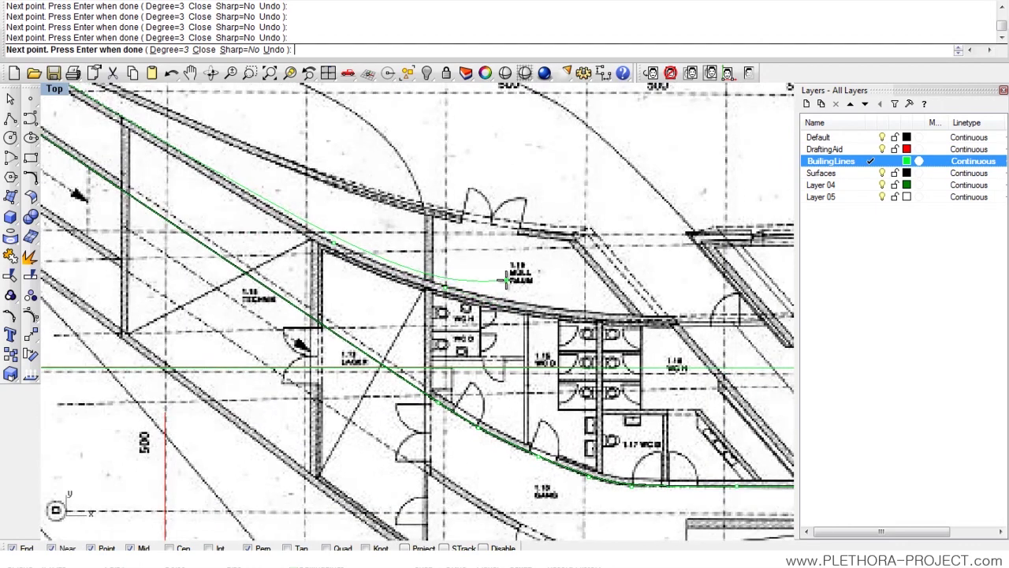
{"action": "right_click_drag", "start_coordinate": [525, 294], "coordinate": [413, 257]}
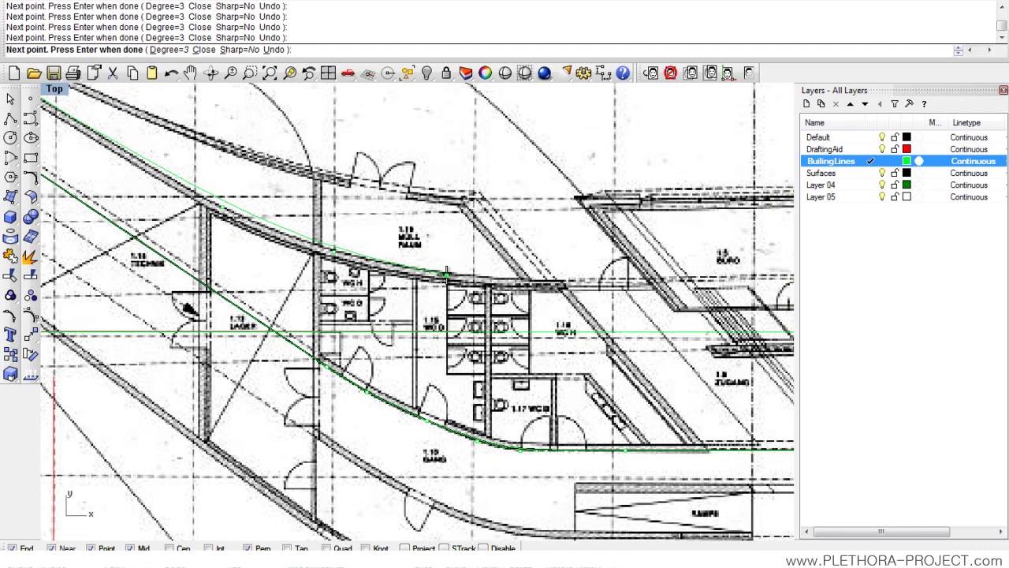
{"action": "right_click_drag", "start_coordinate": [528, 280], "coordinate": [420, 275]}
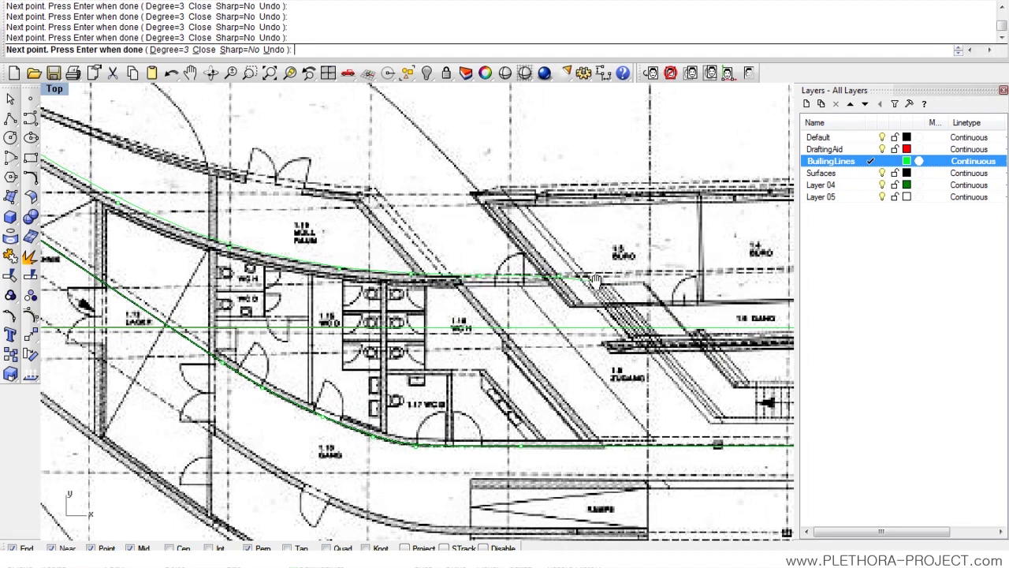
- Continue the curve along the dashed line through the Büro, Multifunctional and Labor rooms and finish it between axes 8 and 9
{"action": "right_click_drag", "start_coordinate": [587, 282], "coordinate": [346, 298]}
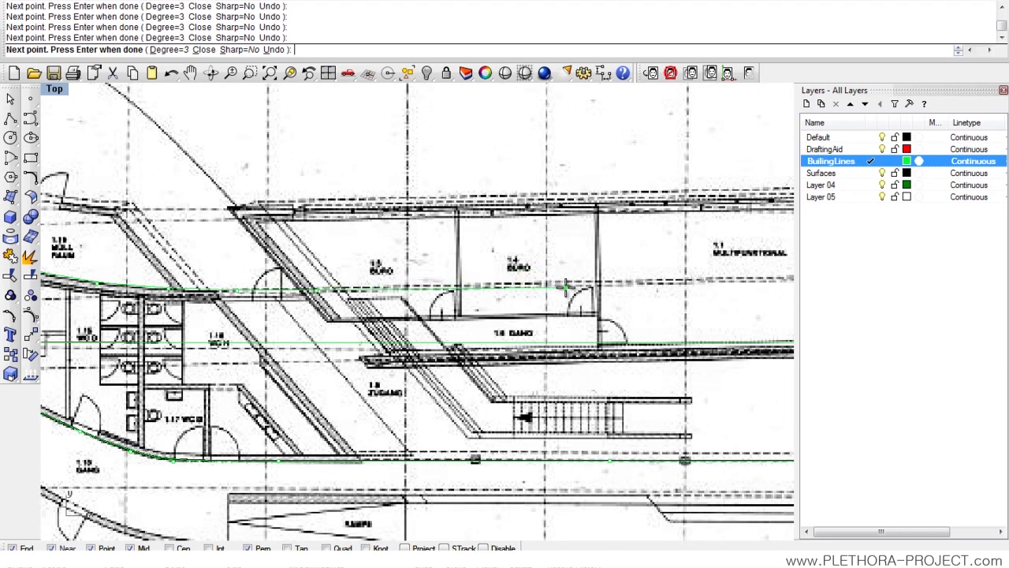
{"action": "scroll", "coordinate": [441, 267], "scroll_direction": "down", "scroll_amount": 4}
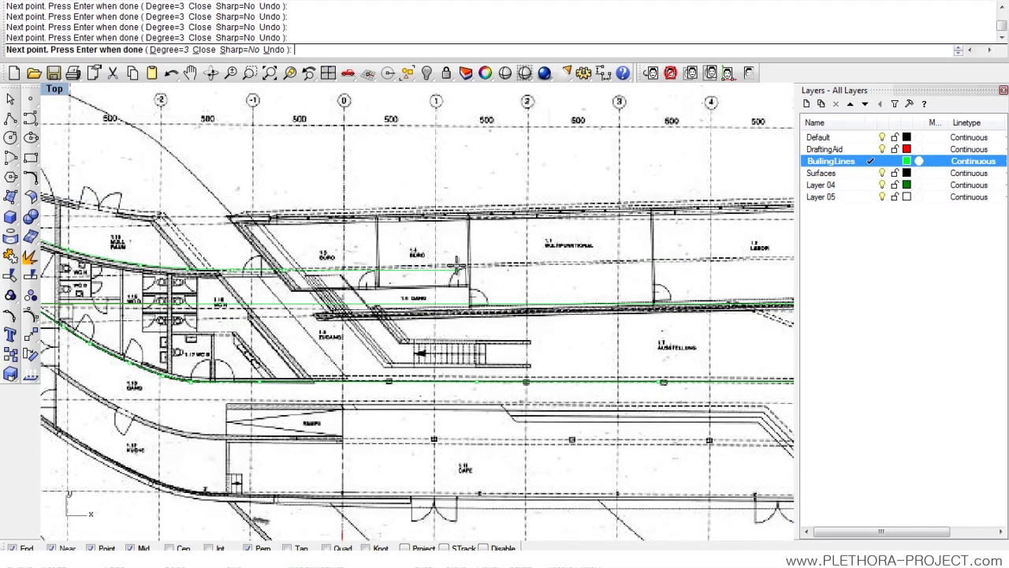
{"action": "right_click_drag", "start_coordinate": [455, 265], "coordinate": [361, 267]}
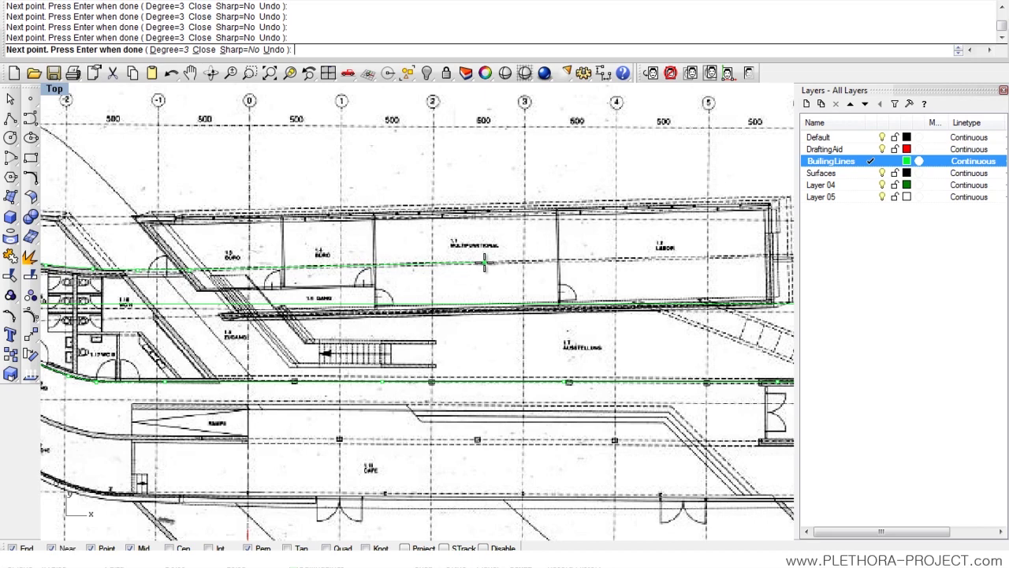
{"action": "right_click_drag", "start_coordinate": [663, 260], "coordinate": [533, 269]}
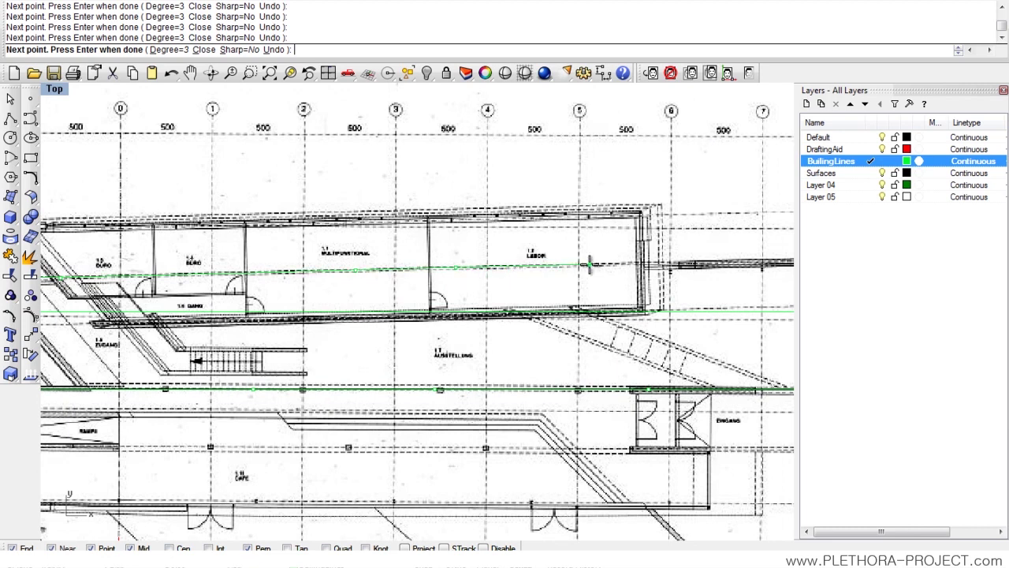
{"action": "right_click_drag", "start_coordinate": [713, 270], "coordinate": [469, 281]}
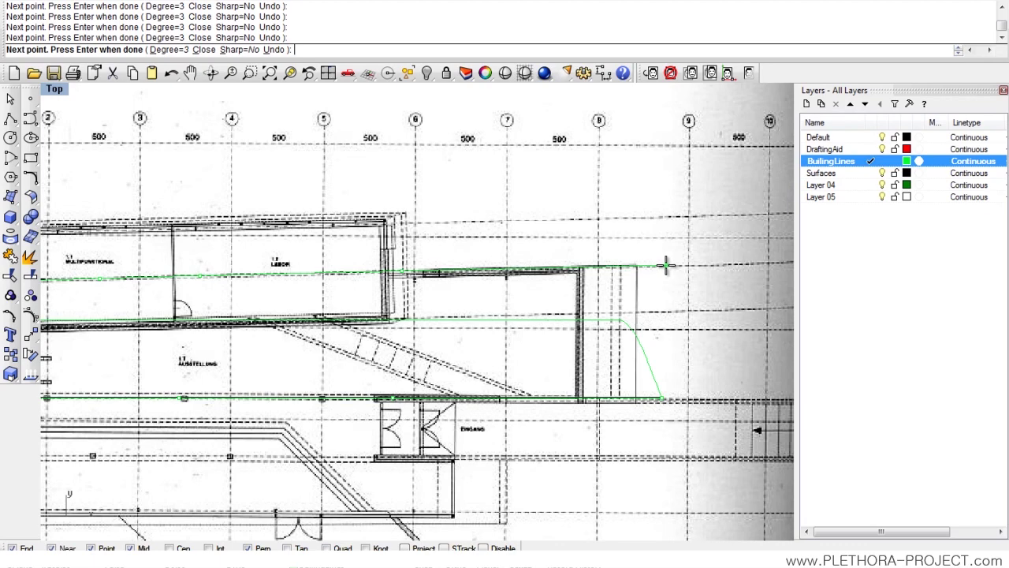
{"action": "key", "text": "Return"}
- Examine the stray slanted end segment of the section profile curve in plan and in perspective
{"action": "right_click_drag", "start_coordinate": [274, 297], "coordinate": [430, 276]}
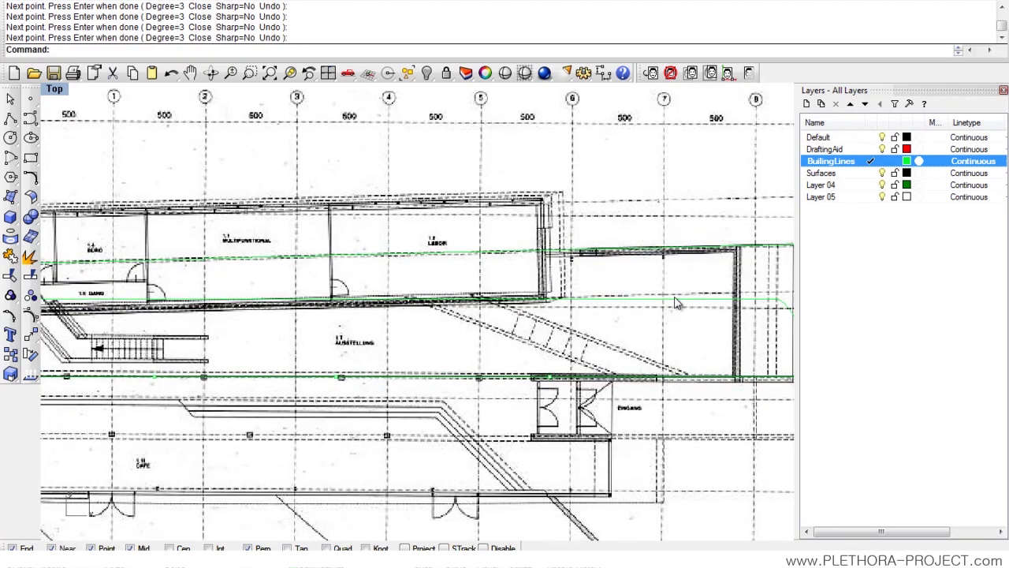
{"action": "right_click_drag", "start_coordinate": [676, 303], "coordinate": [400, 298]}
{"action": "left_click", "coordinate": [462, 338]}
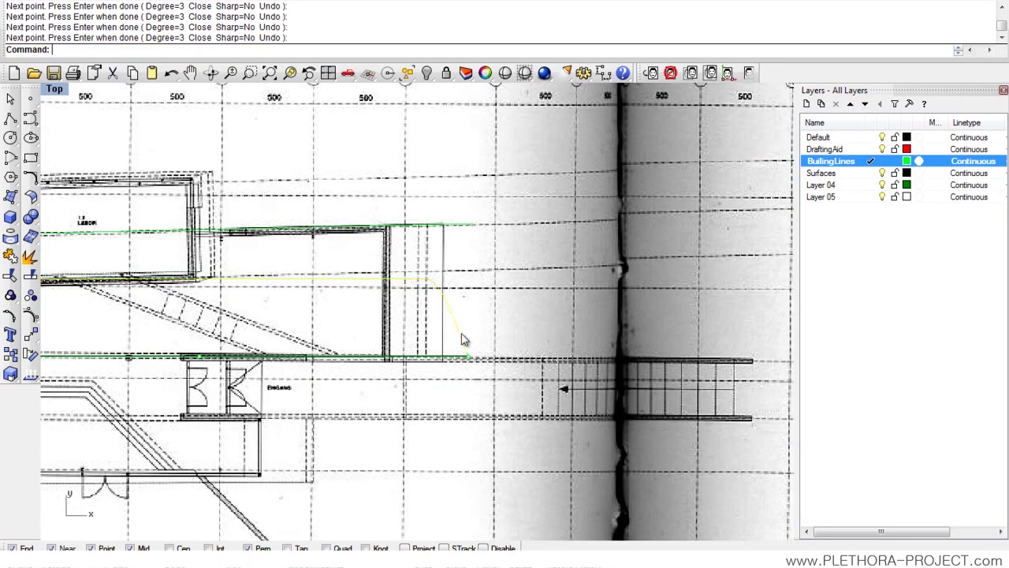
{"action": "key", "text": "Escape"}
{"action": "double_click", "coordinate": [53, 91]}
{"action": "right_click_drag", "start_coordinate": [617, 167], "coordinate": [552, 224]}
{"action": "scroll", "coordinate": [638, 212], "scroll_direction": "up", "scroll_amount": 4}
{"action": "scroll", "coordinate": [626, 235], "scroll_direction": "up", "scroll_amount": 4}
{"action": "scroll", "coordinate": [626, 235], "scroll_direction": "down", "scroll_amount": 6}
{"action": "scroll", "coordinate": [512, 235], "scroll_direction": "up", "scroll_amount": 5}
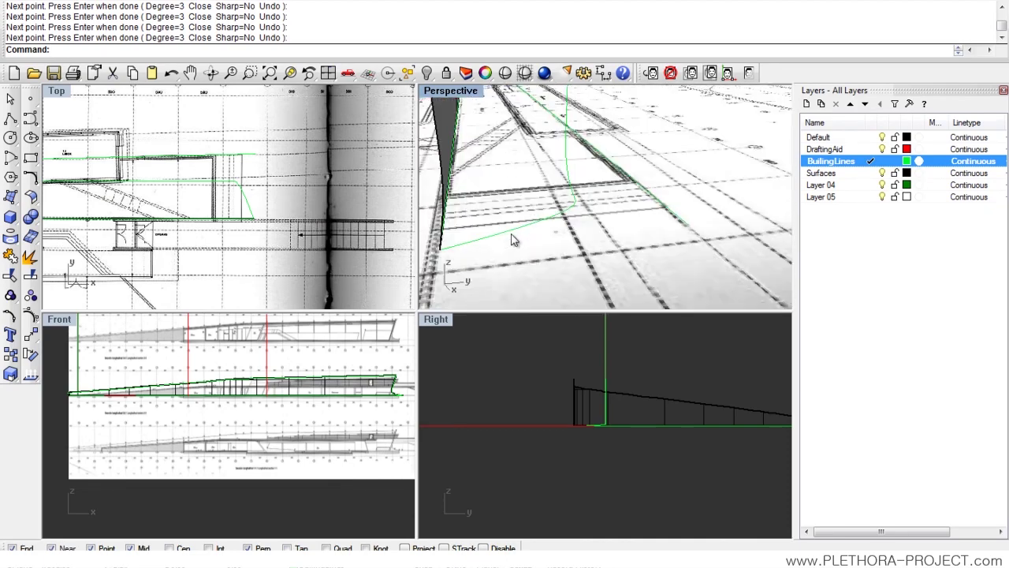
{"action": "key", "text": "ctrl+m"}
{"action": "right_click_drag", "start_coordinate": [499, 245], "coordinate": [444, 275]}
{"action": "right_click_drag", "start_coordinate": [352, 292], "coordinate": [397, 291]}
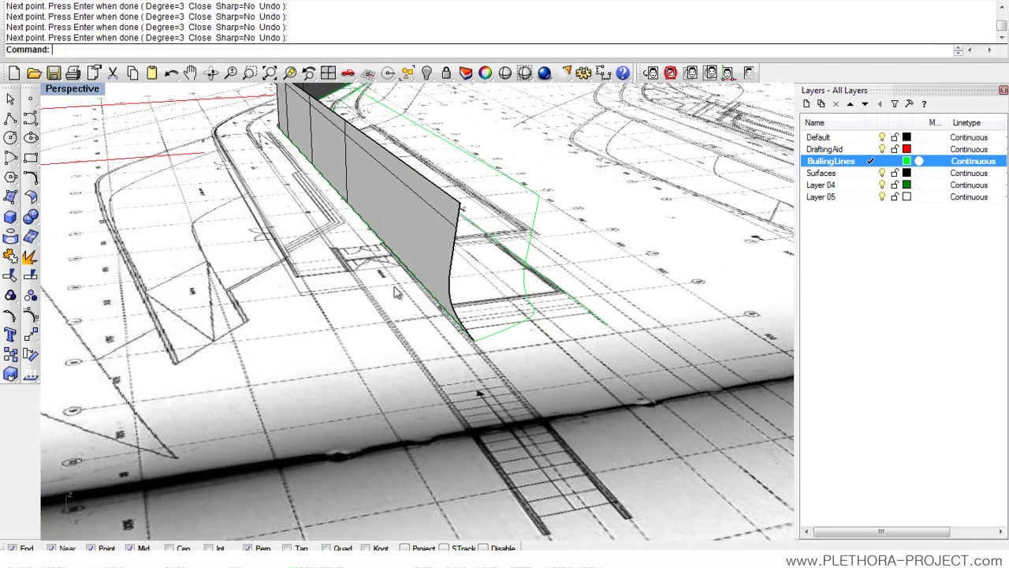
- Show the section profile curve's control points and move its stray end point off the wall, in line with the rest of the curve
{"action": "left_click", "coordinate": [480, 340]}
{"action": "right_click_drag", "start_coordinate": [516, 333], "coordinate": [487, 338]}
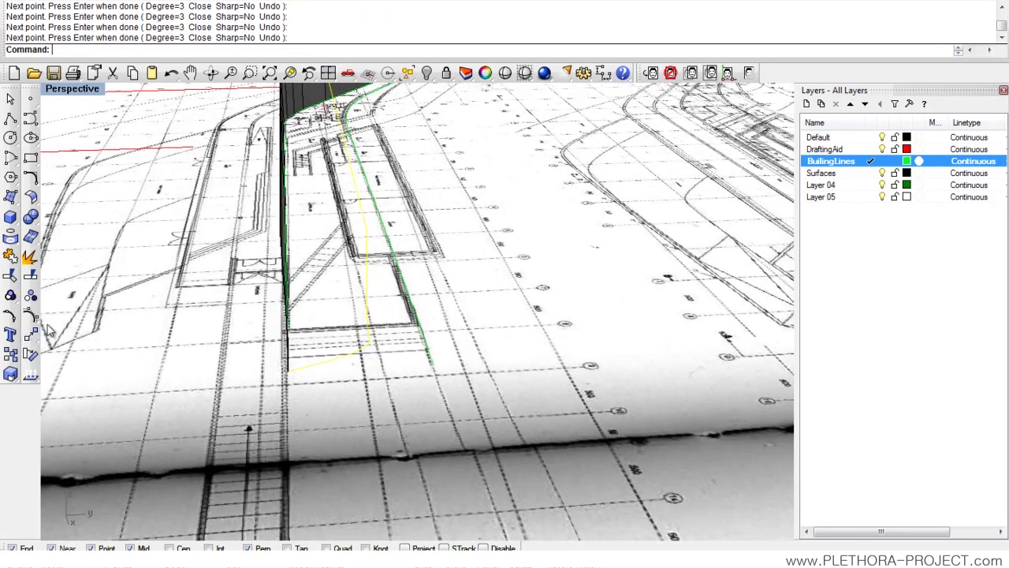
{"action": "left_click", "coordinate": [30, 314]}
{"action": "left_click", "coordinate": [289, 373]}
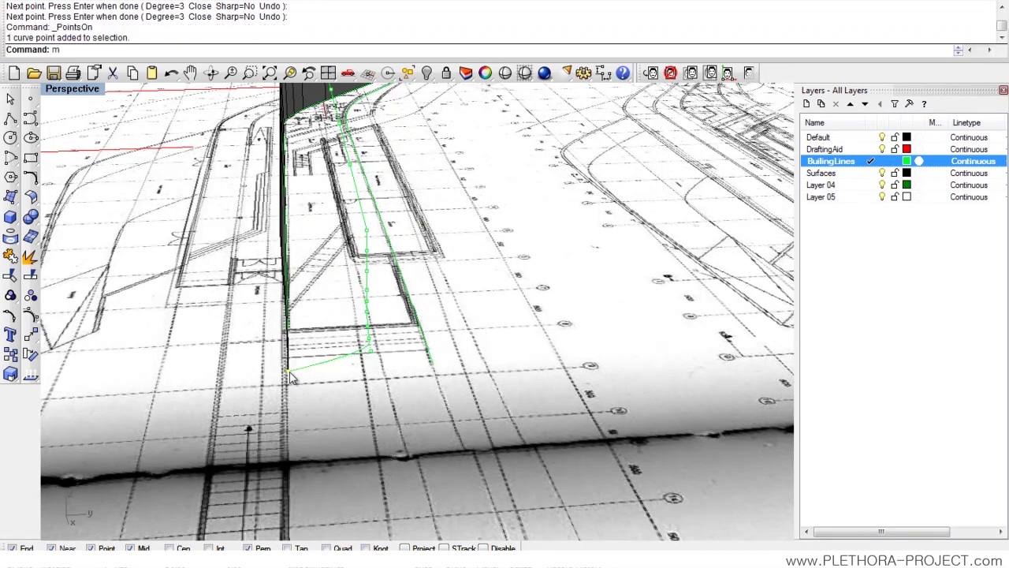
{"action": "key", "text": "Return"}
{"action": "left_click", "coordinate": [289, 373]}
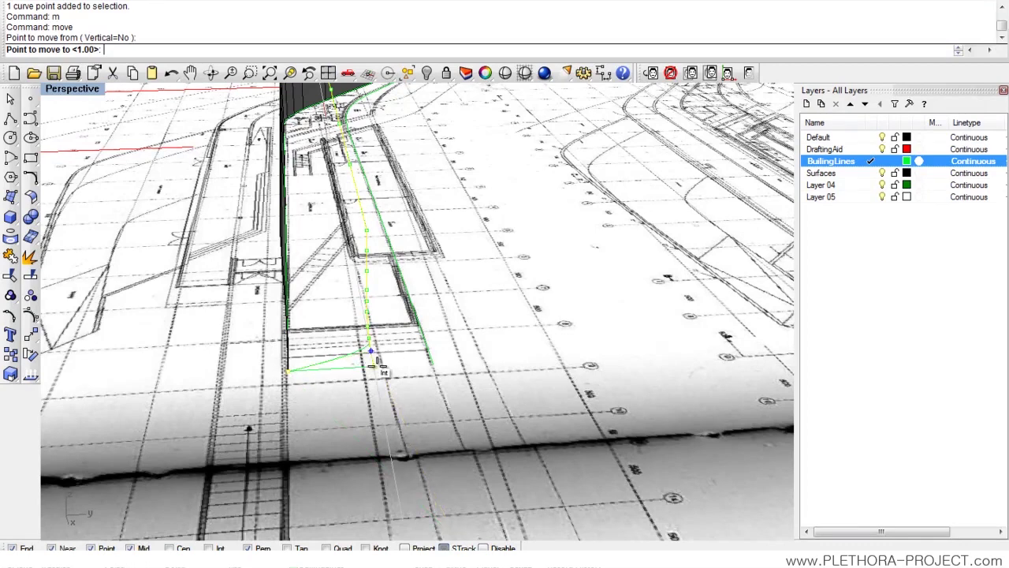
{"action": "left_click", "coordinate": [373, 371]}
- Inspect the corrected profile curve and the trimmed wall from several angles in perspective
{"action": "right_click_drag", "start_coordinate": [361, 397], "coordinate": [424, 355]}
{"action": "right_click_drag", "start_coordinate": [646, 264], "coordinate": [503, 317]}
{"action": "scroll", "coordinate": [521, 263], "scroll_direction": "down", "scroll_amount": 8}
{"action": "scroll", "coordinate": [309, 218], "scroll_direction": "up", "scroll_amount": 5}
{"action": "scroll", "coordinate": [466, 322], "scroll_direction": "down", "scroll_amount": 6}
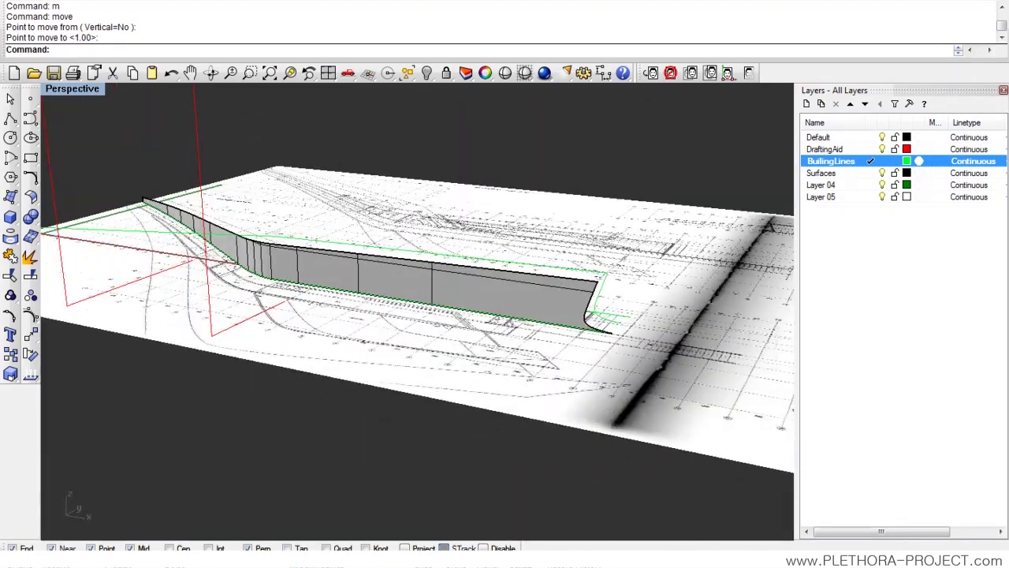
{"action": "right_click_drag", "start_coordinate": [516, 370], "coordinate": [436, 332]}
{"action": "scroll", "coordinate": [495, 340], "scroll_direction": "up", "scroll_amount": 8}
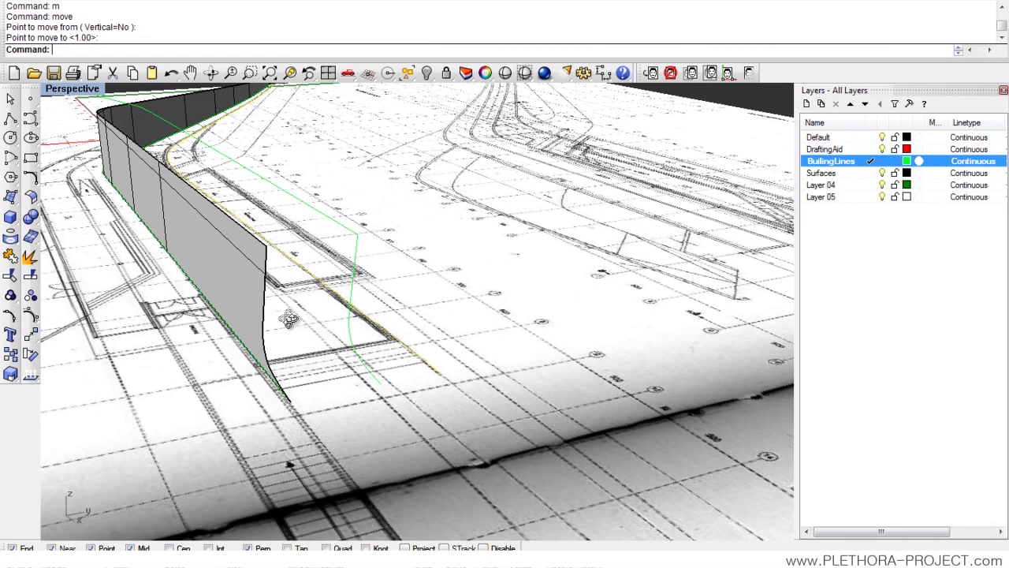
{"action": "scroll", "coordinate": [292, 317], "scroll_direction": "up", "scroll_amount": 2}
- Show the control points of both wall curves in the Top view and shift the newer curve's point near the Lager corner onto the wall line
{"action": "double_click", "coordinate": [63, 92]}
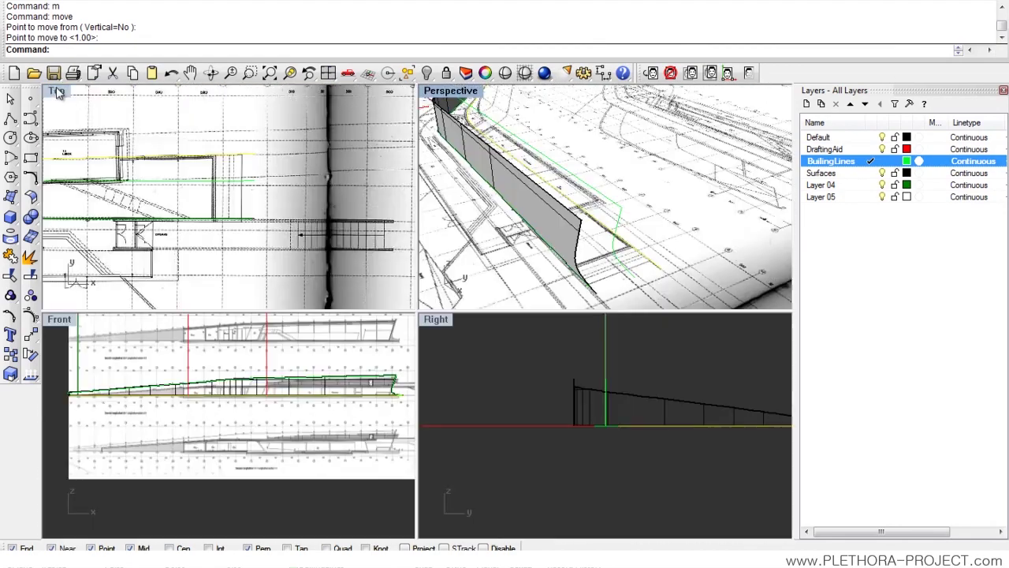
{"action": "double_click", "coordinate": [57, 90]}
{"action": "scroll", "coordinate": [316, 221], "scroll_direction": "down", "scroll_amount": 5}
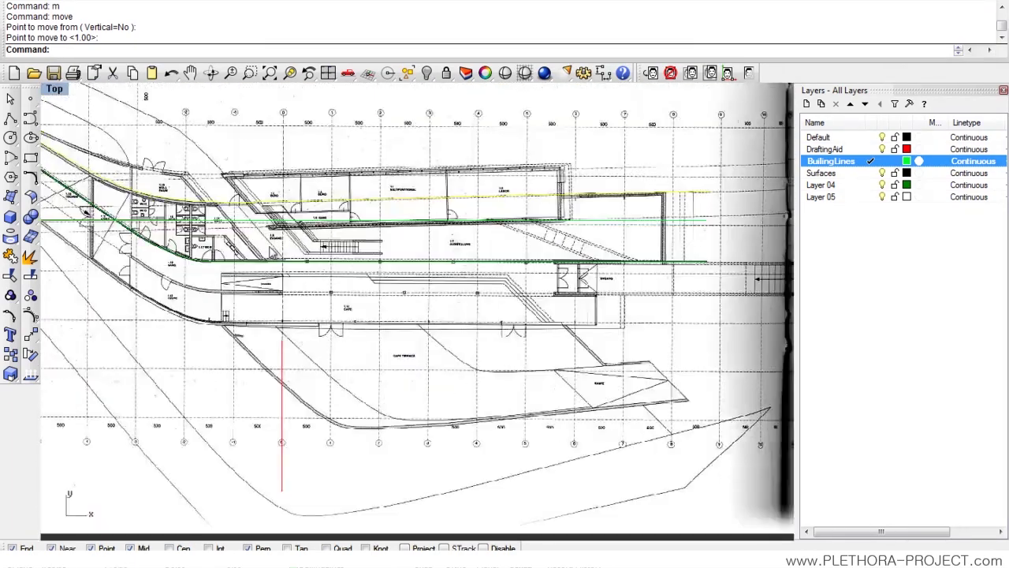
{"action": "left_click", "coordinate": [256, 265]}
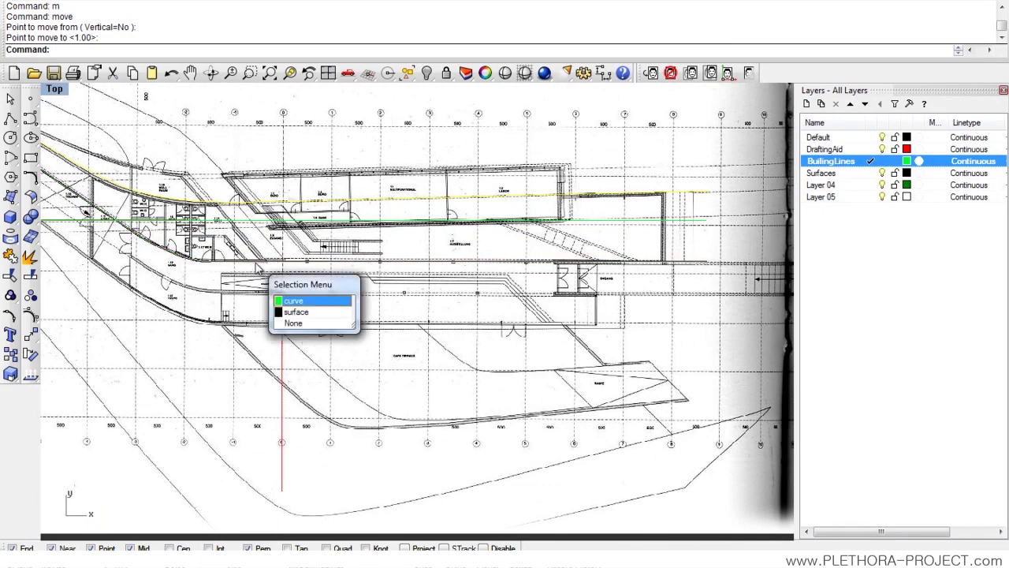
{"action": "left_click", "coordinate": [307, 303]}
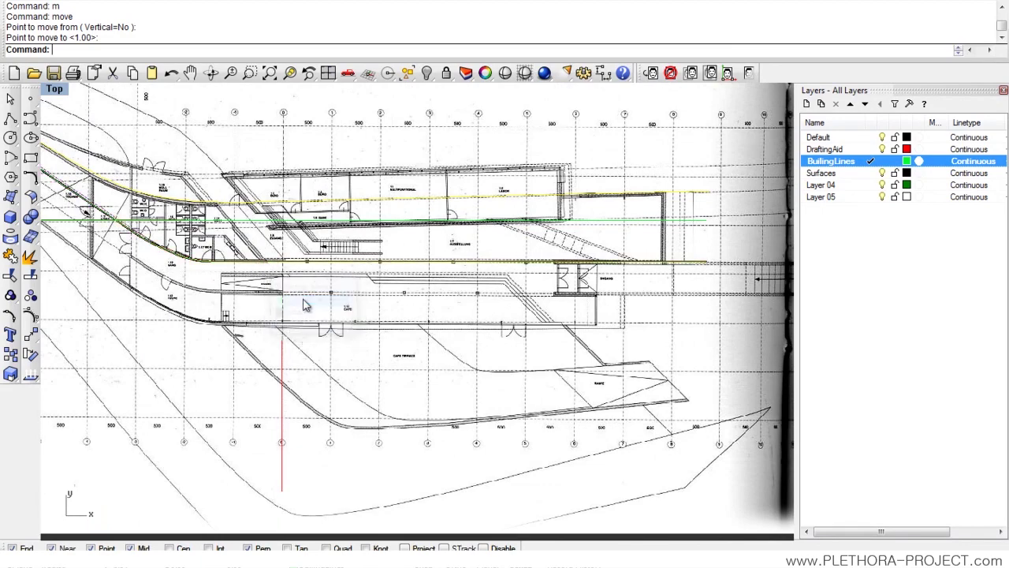
{"action": "left_click", "coordinate": [30, 316]}
{"action": "scroll", "coordinate": [161, 254], "scroll_direction": "up", "scroll_amount": 6}
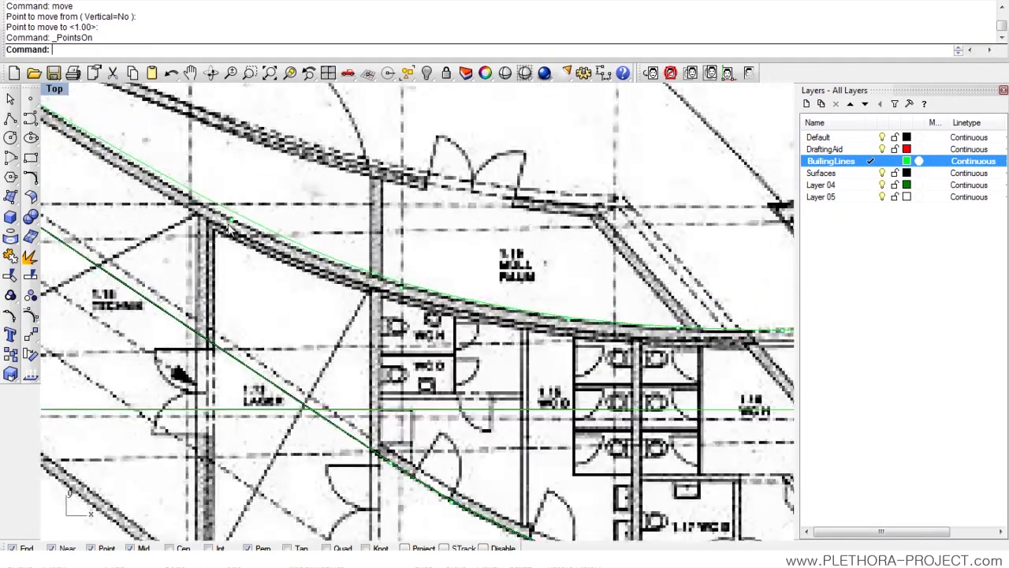
{"action": "left_click_drag", "start_coordinate": [230, 220], "coordinate": [219, 224]}
{"action": "scroll", "coordinate": [330, 278], "scroll_direction": "down", "scroll_amount": 5}
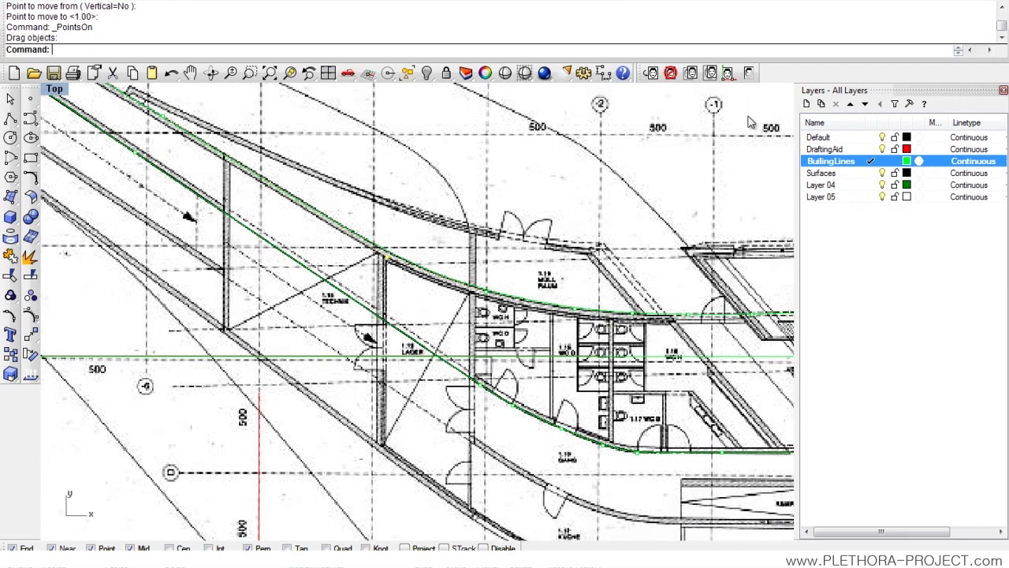
- Hide the Top view's background floor plan and show the control points of both wall curves
{"action": "left_click", "coordinate": [749, 74]}
{"action": "scroll", "coordinate": [520, 304], "scroll_direction": "down", "scroll_amount": 1}
{"action": "key", "text": "Escape"}
{"action": "scroll", "coordinate": [482, 287], "scroll_direction": "down", "scroll_amount": 4}
{"action": "left_click", "coordinate": [387, 282]}
{"action": "left_click", "coordinate": [368, 330]}
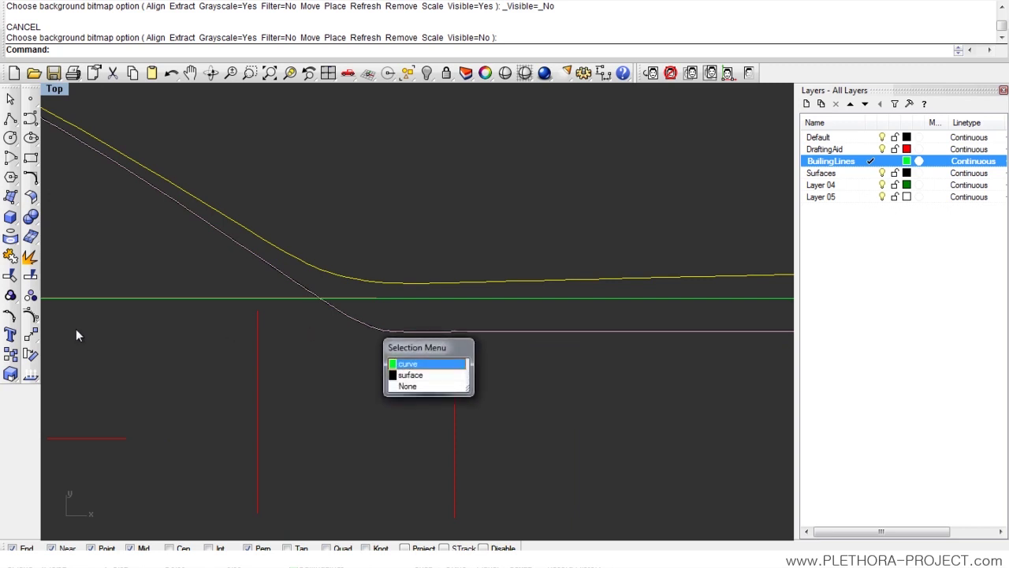
{"action": "left_click", "coordinate": [440, 364]}
{"action": "left_click", "coordinate": [11, 316]}
- Compare the control point spacing of the two wall curves around the bend and along the straight run
{"action": "scroll", "coordinate": [333, 270], "scroll_direction": "up", "scroll_amount": 3}
{"action": "right_click_drag", "start_coordinate": [387, 317], "coordinate": [350, 322]}
{"action": "scroll", "coordinate": [346, 310], "scroll_direction": "up", "scroll_amount": 6}
{"action": "right_click_drag", "start_coordinate": [191, 209], "coordinate": [287, 241]}
{"action": "scroll", "coordinate": [308, 233], "scroll_direction": "down", "scroll_amount": 8}
{"action": "scroll", "coordinate": [331, 288], "scroll_direction": "up", "scroll_amount": 4}
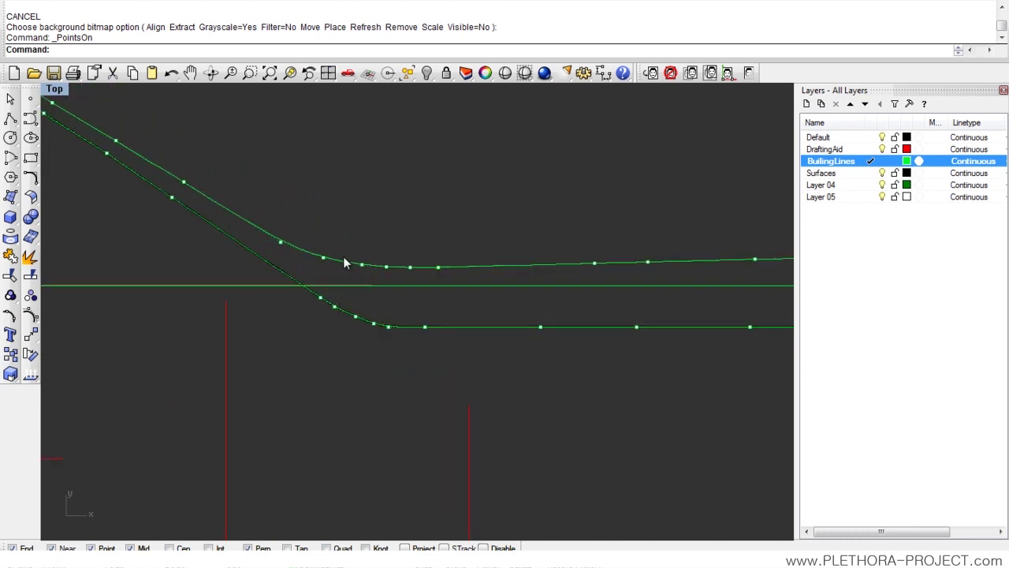
{"action": "right_click_drag", "start_coordinate": [396, 271], "coordinate": [330, 271]}
{"action": "right_click_drag", "start_coordinate": [429, 270], "coordinate": [393, 268]}
{"action": "scroll", "coordinate": [410, 254], "scroll_direction": "up", "scroll_amount": 3}
{"action": "scroll", "coordinate": [331, 268], "scroll_direction": "down", "scroll_amount": 3}
{"action": "scroll", "coordinate": [311, 272], "scroll_direction": "up", "scroll_amount": 2}
- Slide a control point on the newer wall curve's straight run back toward the bend to even out the spacing, then hide the control points
{"action": "left_click", "coordinate": [347, 259]}
{"action": "left_click_drag", "start_coordinate": [348, 260], "coordinate": [253, 259]}
{"action": "scroll", "coordinate": [318, 299], "scroll_direction": "down", "scroll_amount": 3}
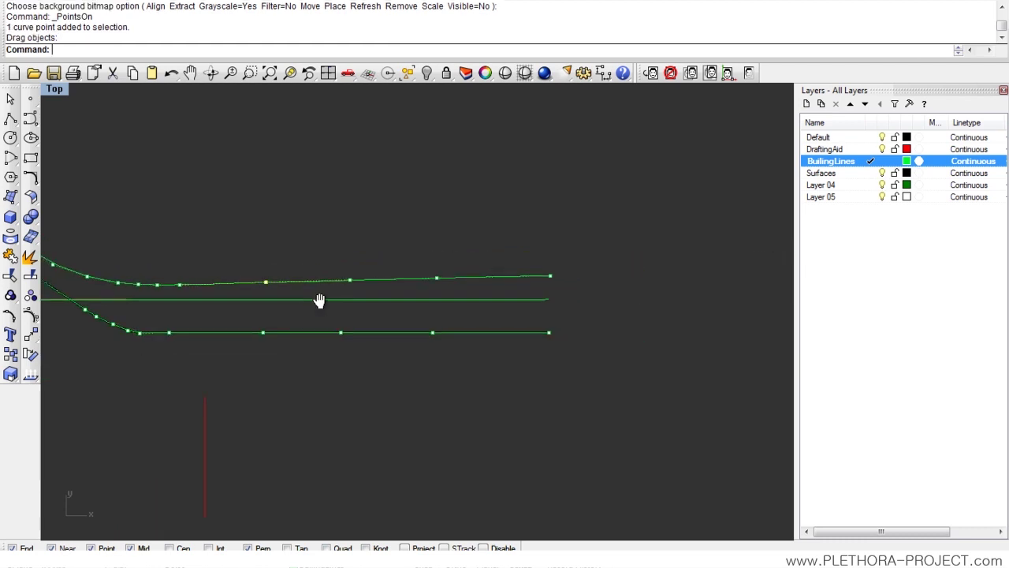
{"action": "scroll", "coordinate": [347, 306], "scroll_direction": "up", "scroll_amount": 2}
{"action": "key", "text": "Escape"}
{"action": "right_click_drag", "start_coordinate": [227, 302], "coordinate": [514, 324]}
{"action": "scroll", "coordinate": [477, 315], "scroll_direction": "down", "scroll_amount": 2}
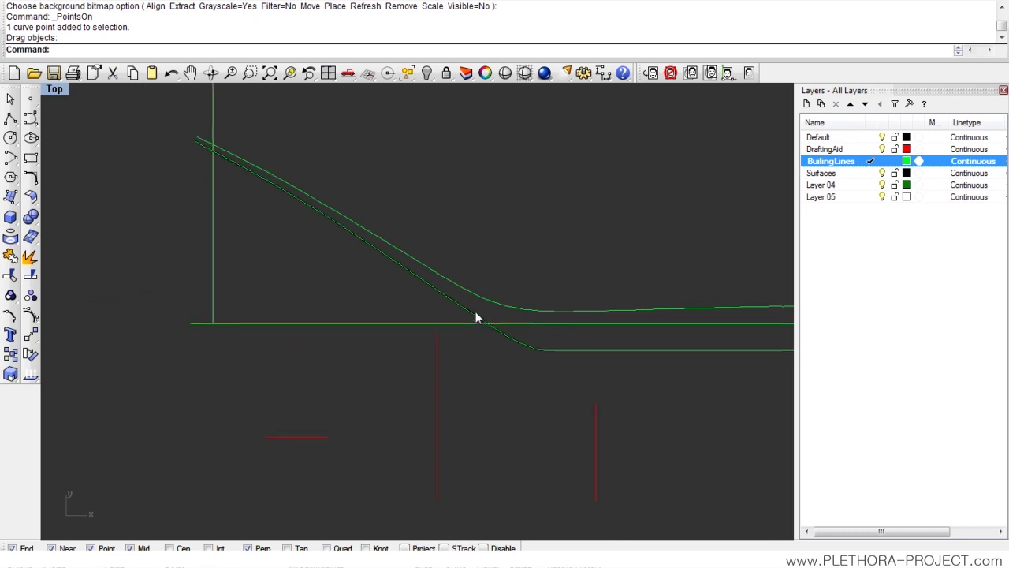
- Extrude the newly traced wall curve vertically by 10 with ExtrudeCrv in the perspective view
{"action": "double_click", "coordinate": [55, 90]}
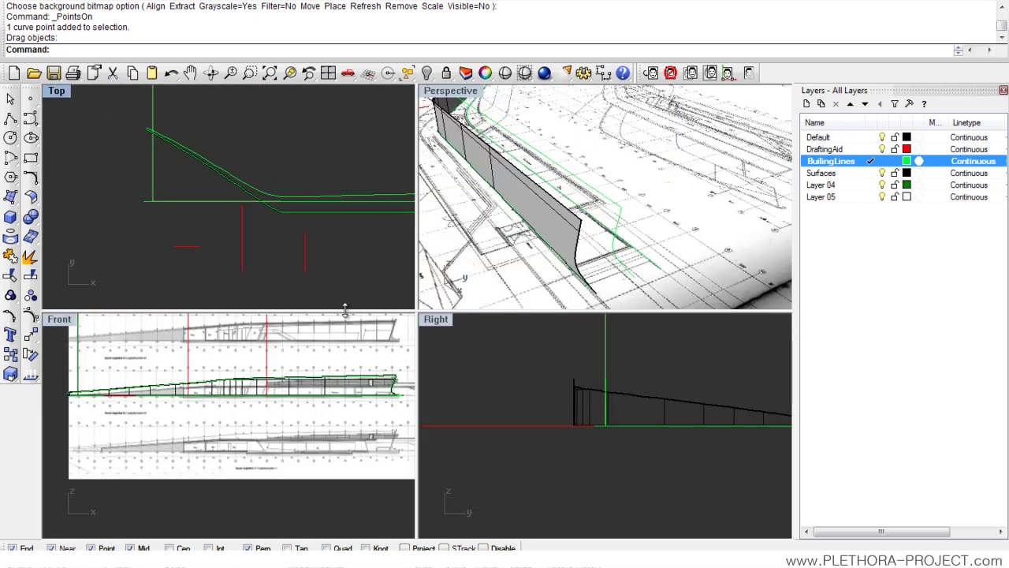
{"action": "double_click", "coordinate": [438, 96]}
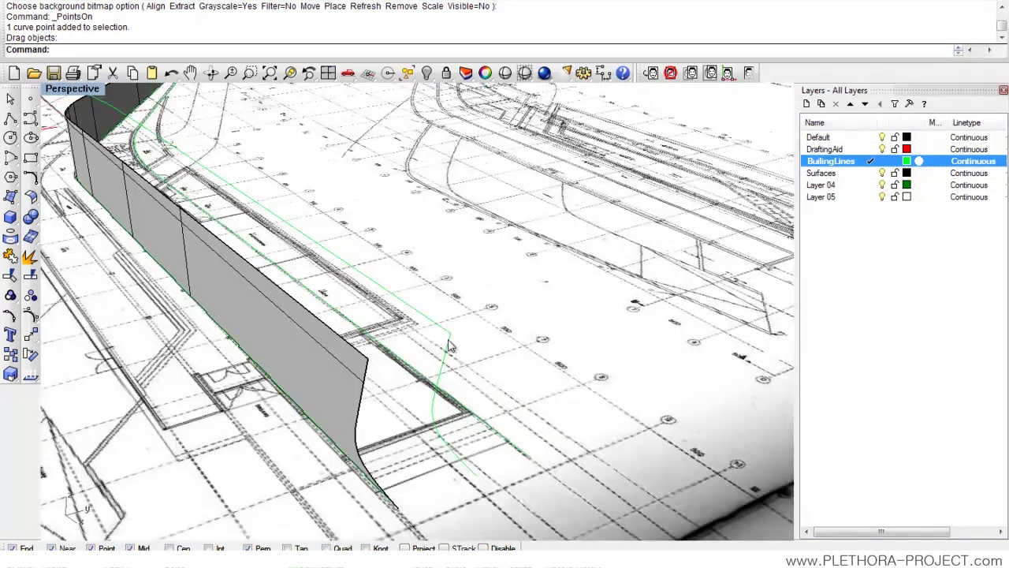
{"action": "left_click", "coordinate": [464, 410]}
{"action": "type", "text": "extrud"}
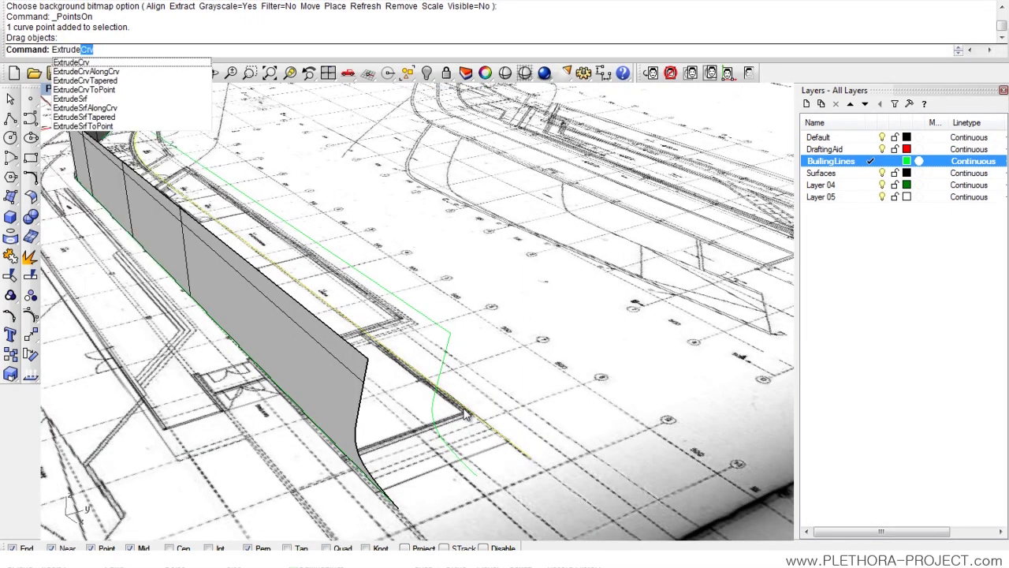
{"action": "type", "text": "e"}
{"action": "key", "text": "Return"}
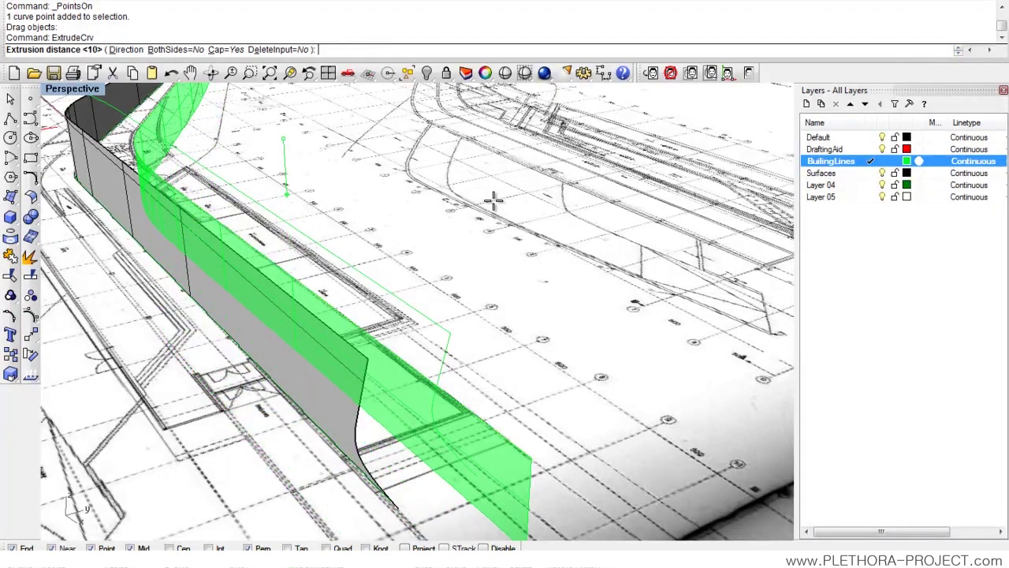
{"action": "type", "text": "10"}
{"action": "key", "text": "Return"}
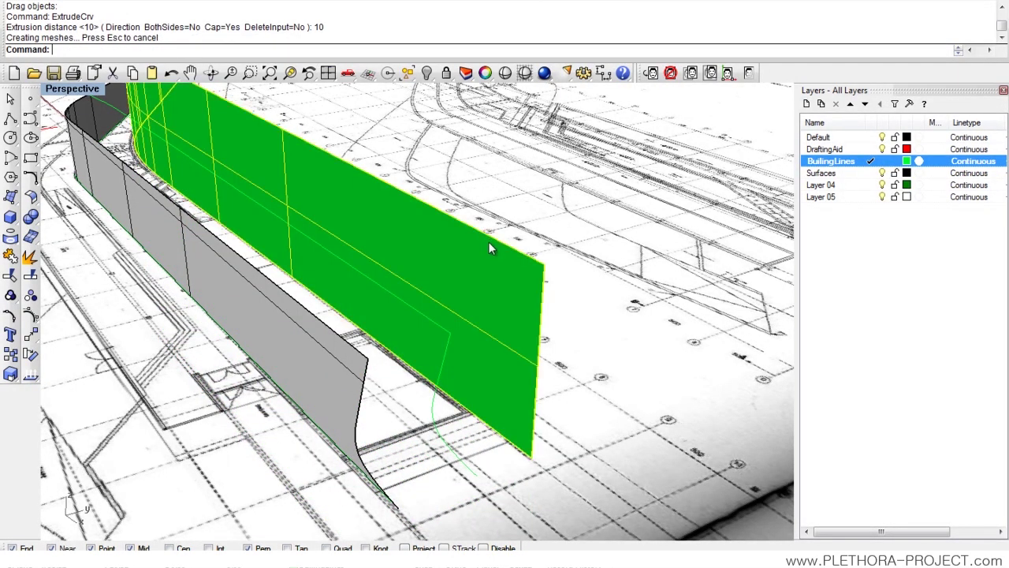
- Assign the extruded wall to the Surfaces layer and deselect it
{"action": "left_click", "coordinate": [821, 173]}
{"action": "right_click", "coordinate": [820, 173]}
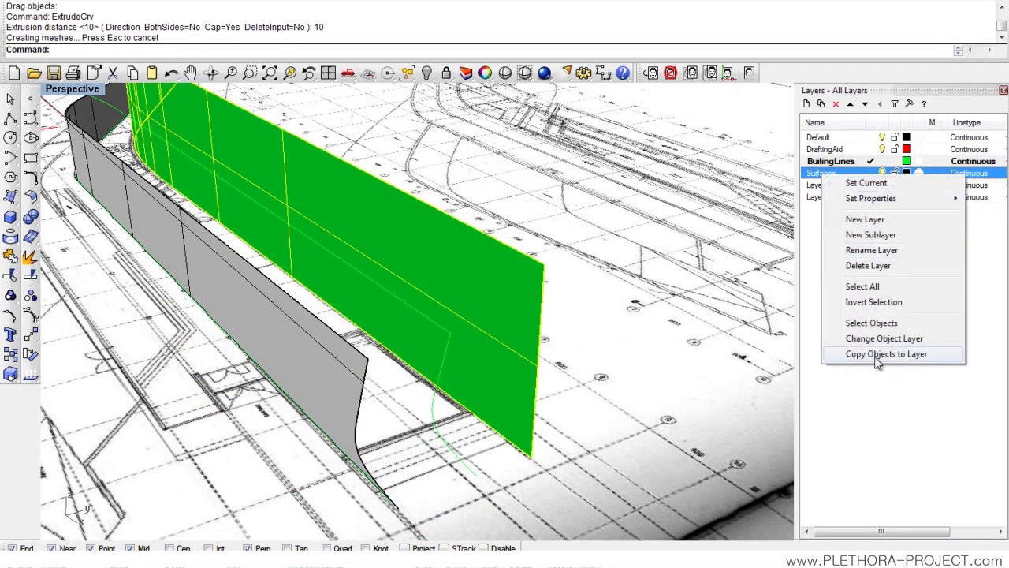
{"action": "left_click", "coordinate": [868, 338]}
{"action": "right_click_drag", "start_coordinate": [491, 322], "coordinate": [482, 259]}
{"action": "scroll", "coordinate": [482, 259], "scroll_direction": "down", "scroll_amount": 6}
{"action": "right_click_drag", "start_coordinate": [378, 252], "coordinate": [350, 393], "text": "shift"}
{"action": "left_click", "coordinate": [471, 196]}
{"action": "mouse_move", "coordinate": [507, 290]}
{"action": "right_mouse_down"}
{"action": "mouse_move", "coordinate": [567, 281]}
{"action": "mouse_move", "coordinate": [517, 310]}
{"action": "mouse_move", "coordinate": [140, 260]}
{"action": "right_mouse_up"}
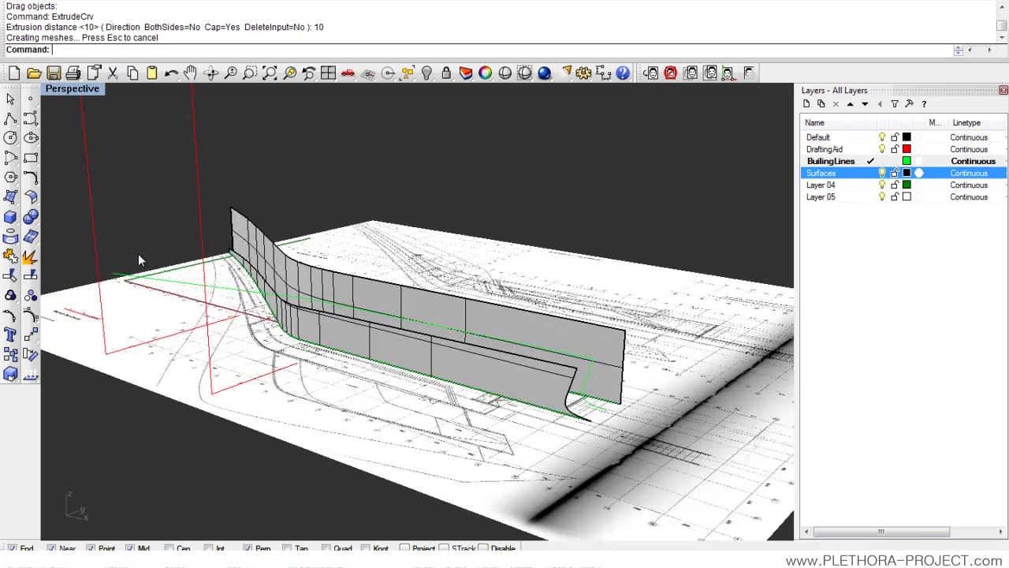
- Examine the section 2-2 profile curve against the extruded wall's extents at both ends in the Front view
{"action": "double_click", "coordinate": [70, 91]}
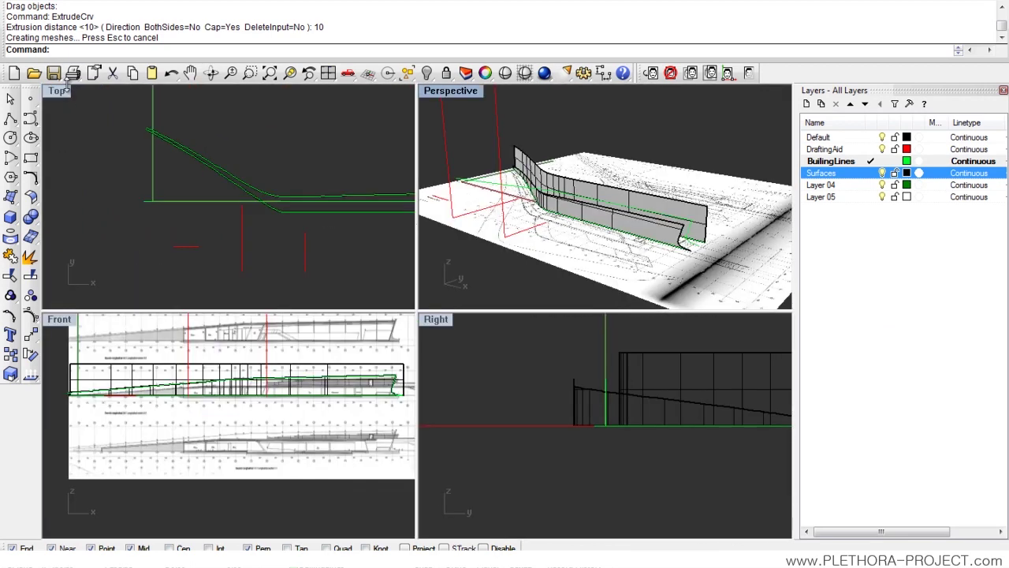
{"action": "double_click", "coordinate": [63, 321]}
{"action": "right_click", "coordinate": [801, 260]}
{"action": "right_click_drag", "start_coordinate": [620, 259], "coordinate": [443, 294]}
{"action": "scroll", "coordinate": [578, 254], "scroll_direction": "up", "scroll_amount": 10}
{"action": "left_click", "coordinate": [555, 372]}
{"action": "left_click", "coordinate": [581, 409]}
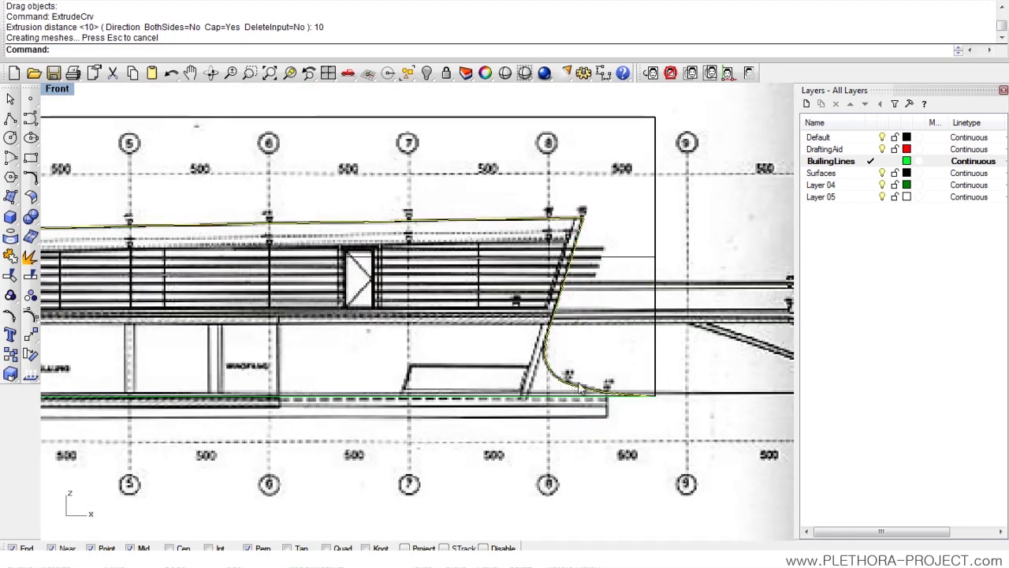
{"action": "scroll", "coordinate": [579, 386], "scroll_direction": "up", "scroll_amount": 5}
{"action": "scroll", "coordinate": [527, 361], "scroll_direction": "down", "scroll_amount": 10}
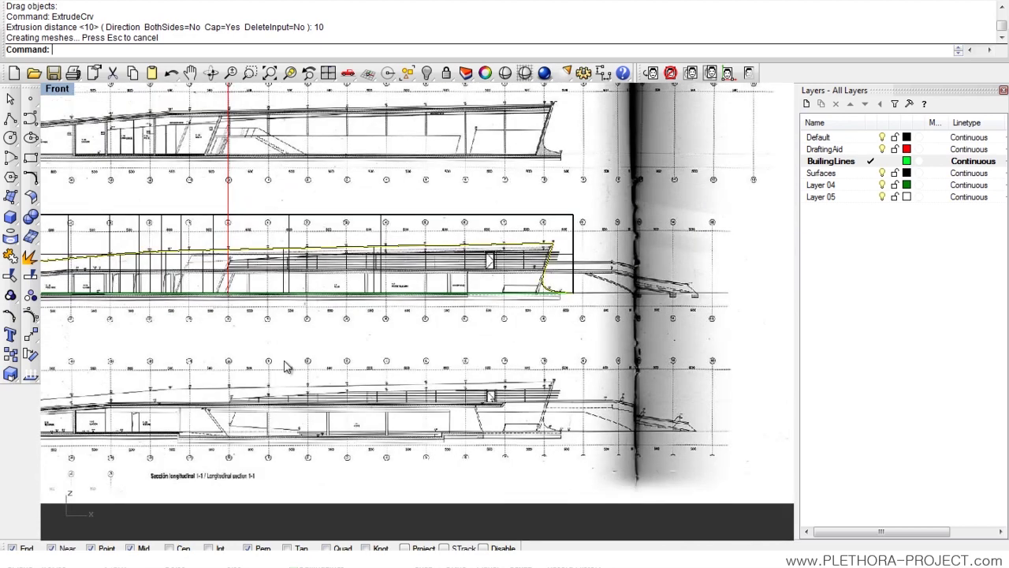
{"action": "left_click", "coordinate": [259, 332]}
{"action": "right_click_drag", "start_coordinate": [309, 323], "coordinate": [645, 299]}
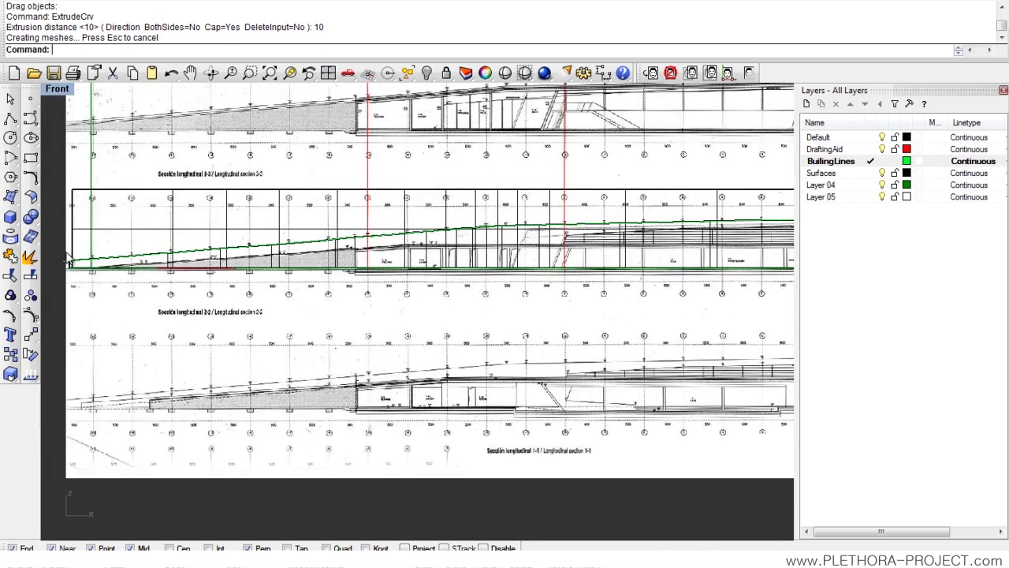
- Trim the extruded wall above the section 2-2 profile curve in the Front view and check the cut at the far end
{"action": "scroll", "coordinate": [68, 260], "scroll_direction": "up", "scroll_amount": 5}
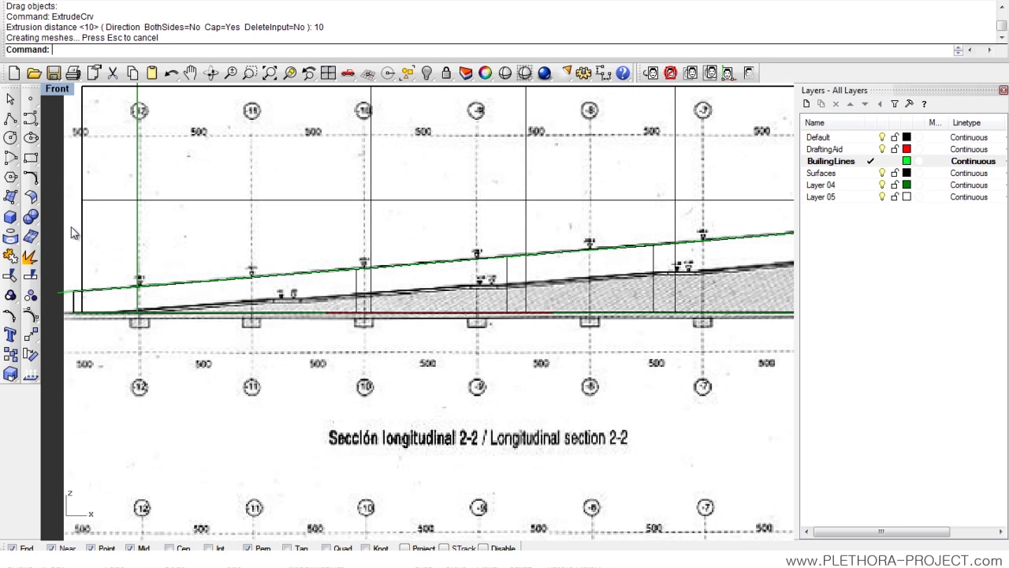
{"action": "left_click", "coordinate": [10, 276]}
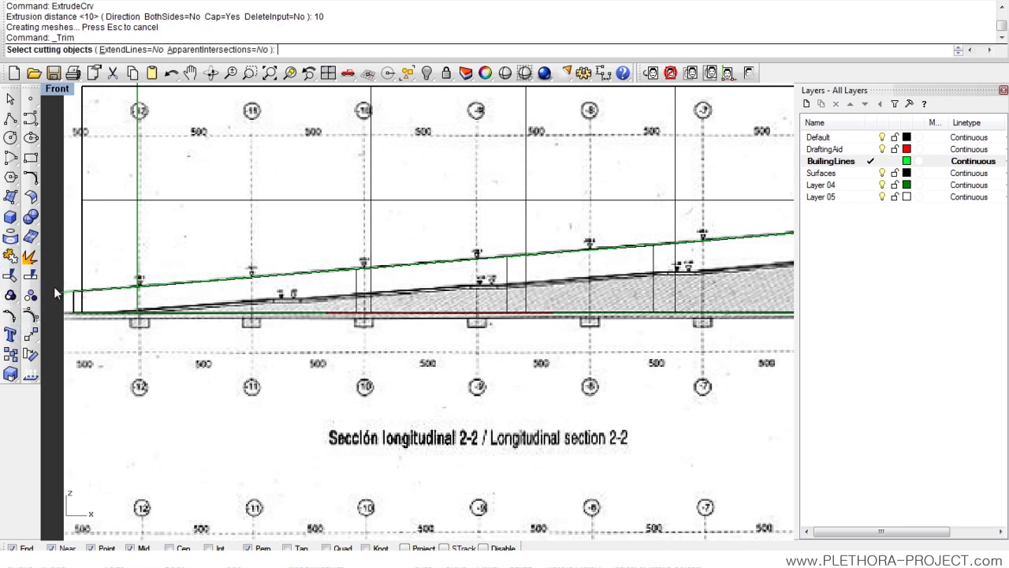
{"action": "left_click", "coordinate": [65, 291]}
{"action": "key", "text": "Return"}
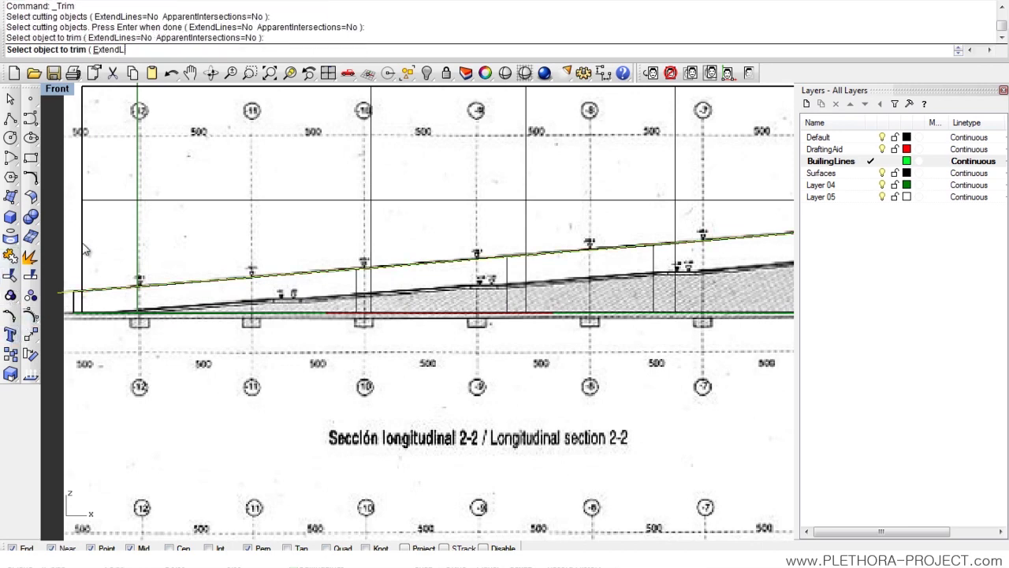
{"action": "left_click", "coordinate": [83, 251]}
{"action": "scroll", "coordinate": [126, 251], "scroll_direction": "down", "scroll_amount": 5}
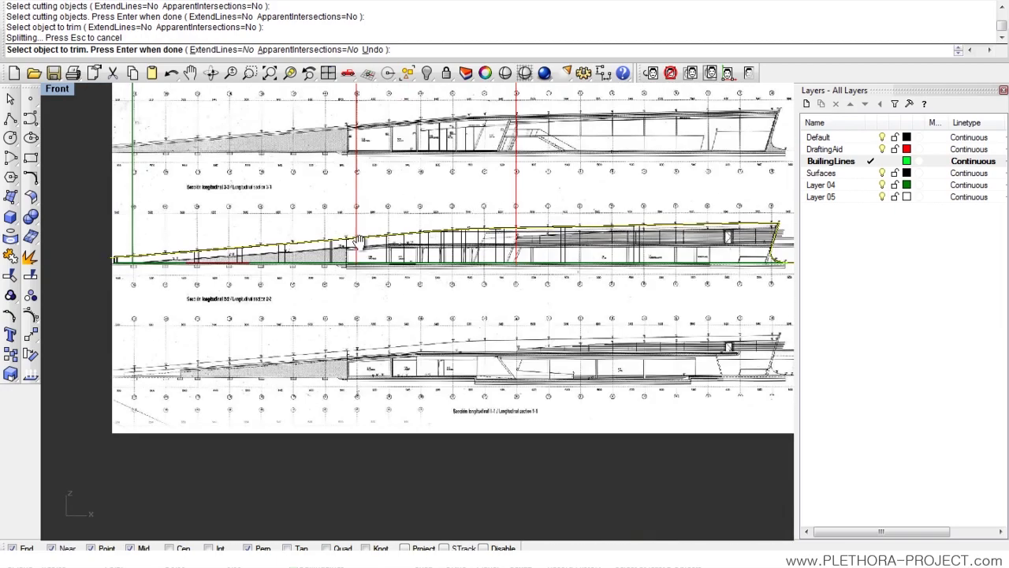
{"action": "scroll", "coordinate": [558, 278], "scroll_direction": "up", "scroll_amount": 5}
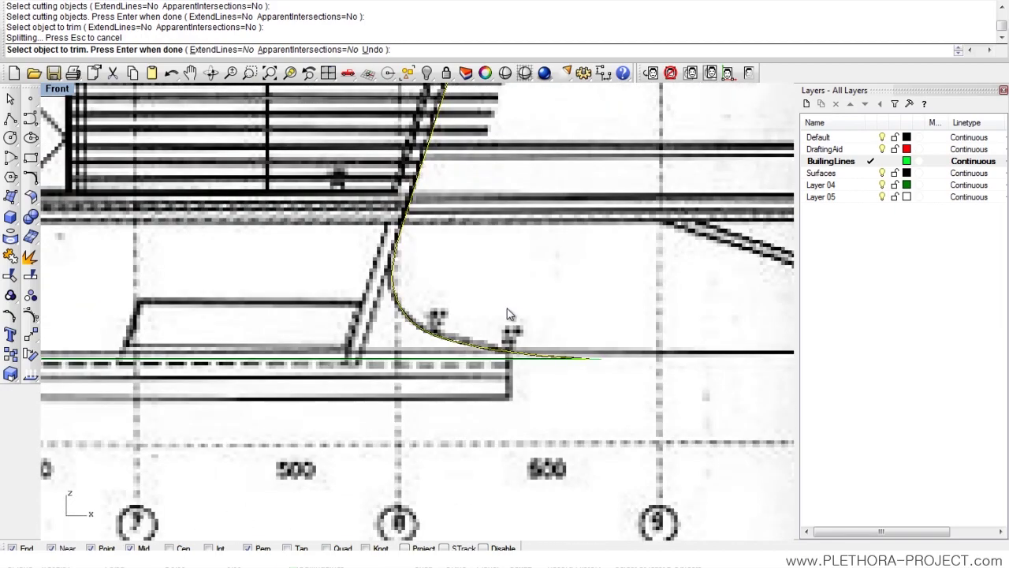
{"action": "scroll", "coordinate": [510, 316], "scroll_direction": "down", "scroll_amount": 6}
{"action": "right_click_drag", "start_coordinate": [352, 277], "coordinate": [399, 279]}
{"action": "right_click", "coordinate": [377, 286]}
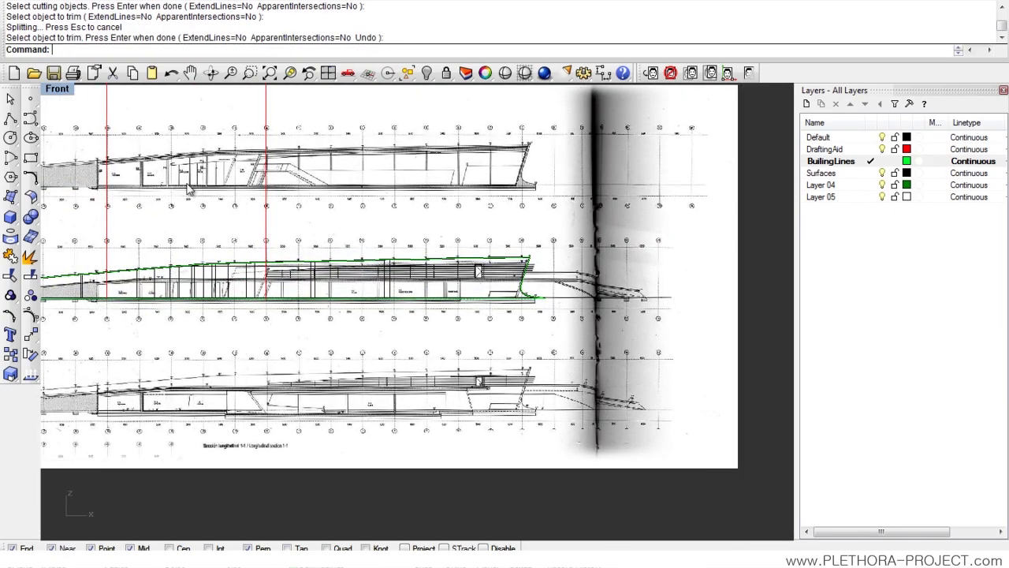
- Try a loft between the top edges of the two trimmed walls in the perspective view
{"action": "double_click", "coordinate": [60, 92]}
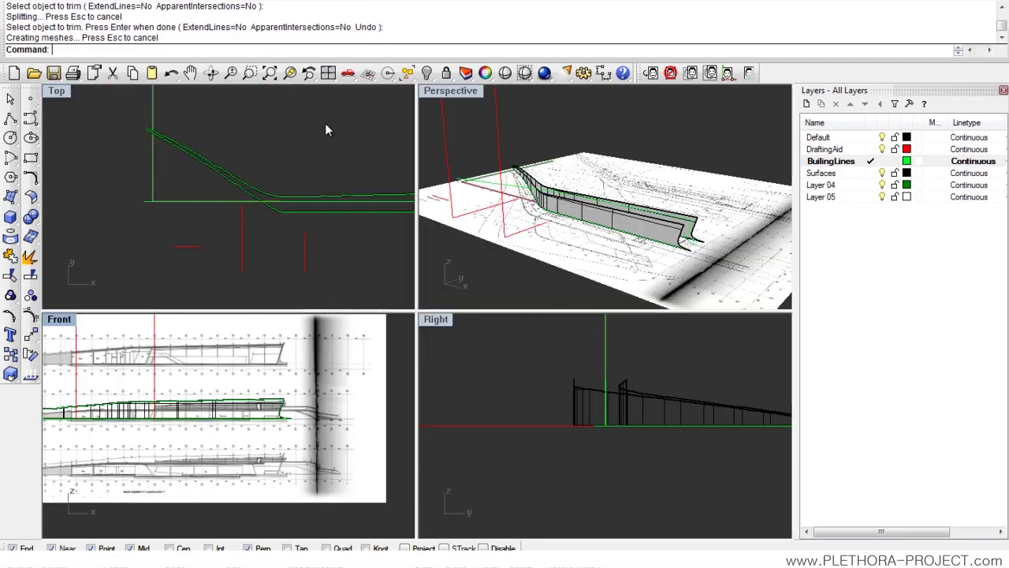
{"action": "left_click", "coordinate": [477, 92]}
{"action": "right_click_drag", "start_coordinate": [393, 269], "coordinate": [308, 232]}
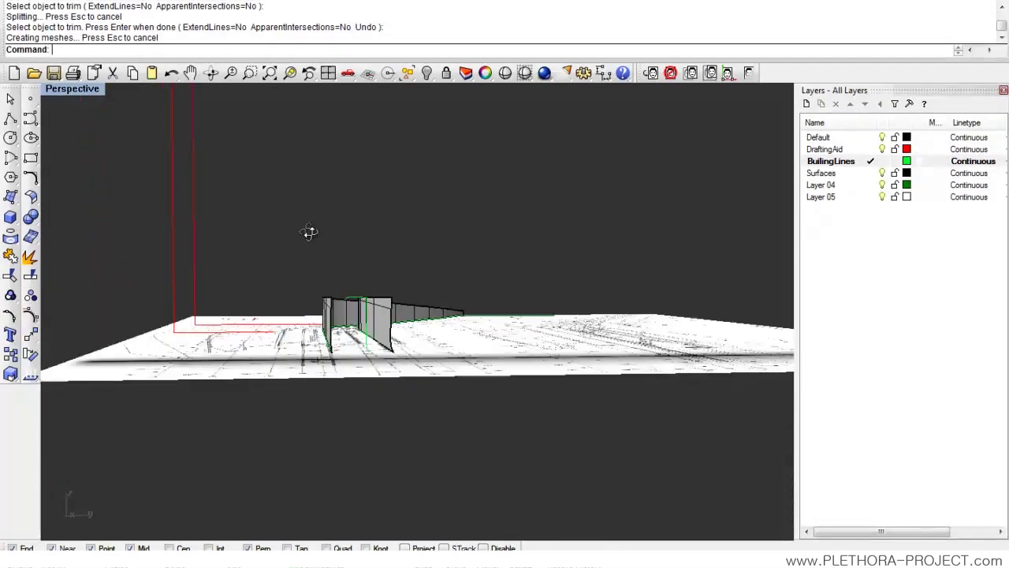
{"action": "scroll", "coordinate": [364, 308], "scroll_direction": "up", "scroll_amount": 5}
{"action": "right_click_drag", "start_coordinate": [364, 308], "coordinate": [381, 340]}
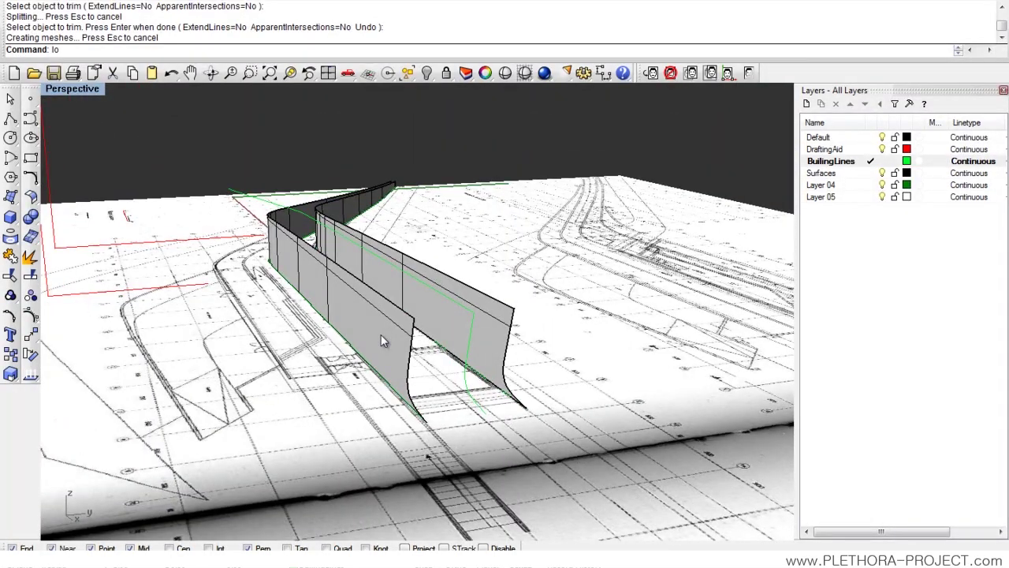
{"action": "key", "text": "Return"}
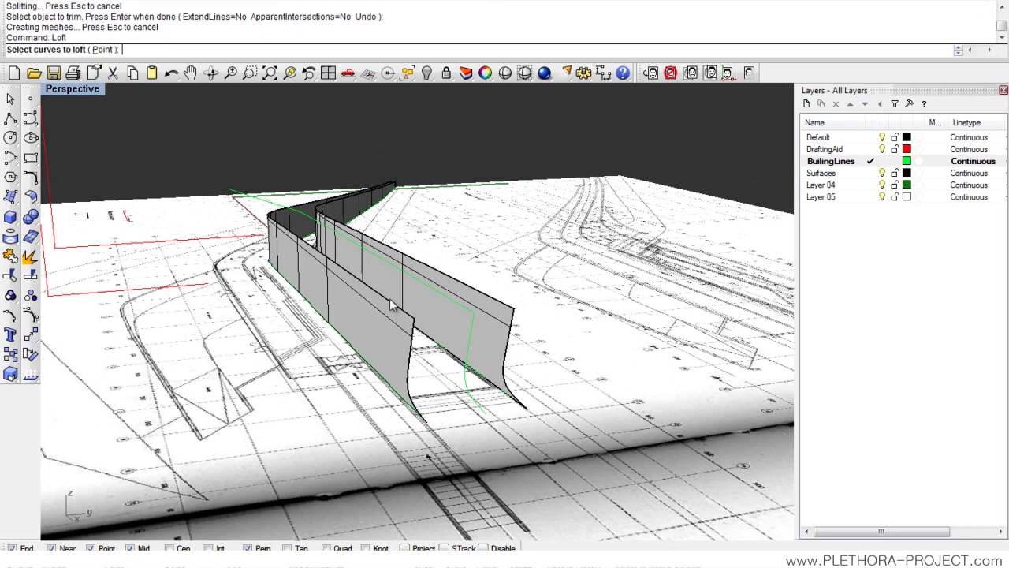
{"action": "left_click", "coordinate": [385, 296]}
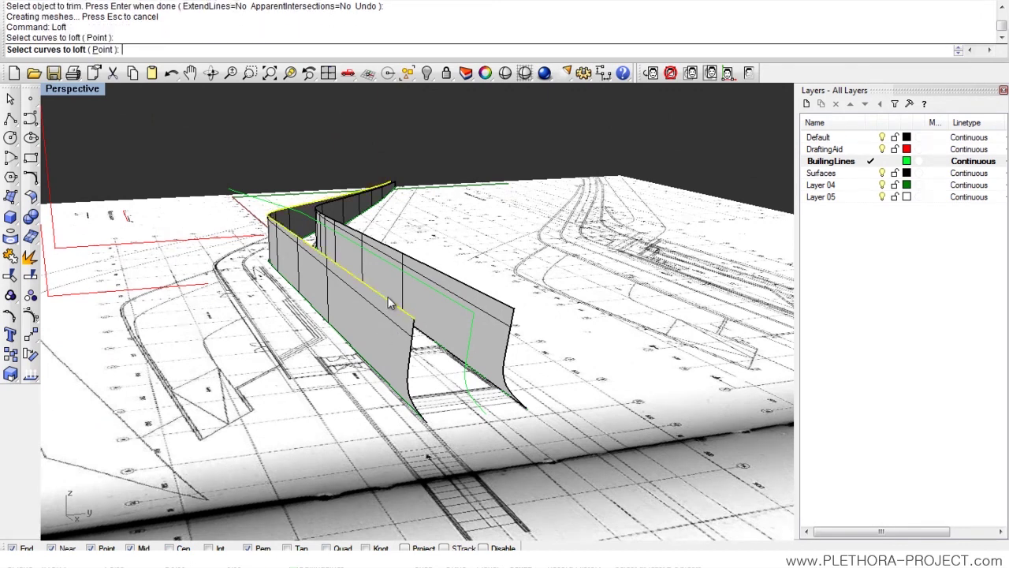
{"action": "left_click", "coordinate": [458, 285]}
{"action": "key", "text": "Return"}
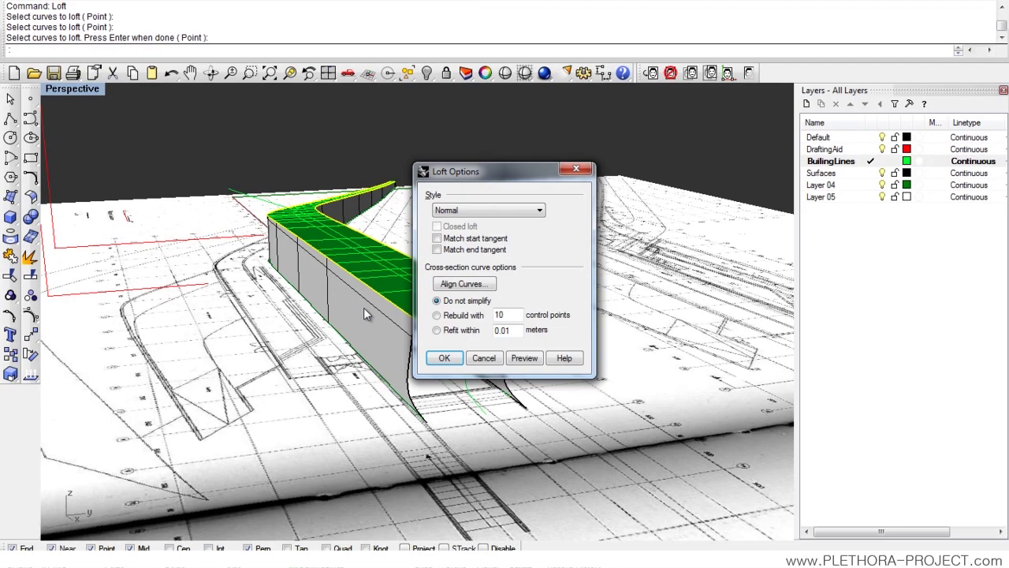
- Examine the Normal-style loft preview along the building from several angles, then cancel the loft
{"action": "left_click_drag", "start_coordinate": [473, 171], "coordinate": [584, 103]}
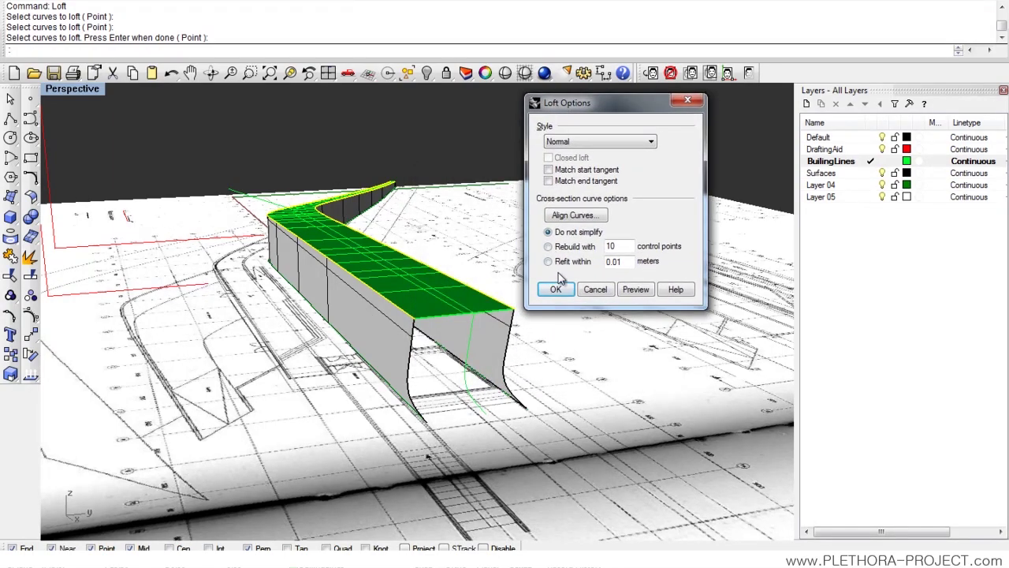
{"action": "right_click_drag", "start_coordinate": [411, 266], "coordinate": [410, 299]}
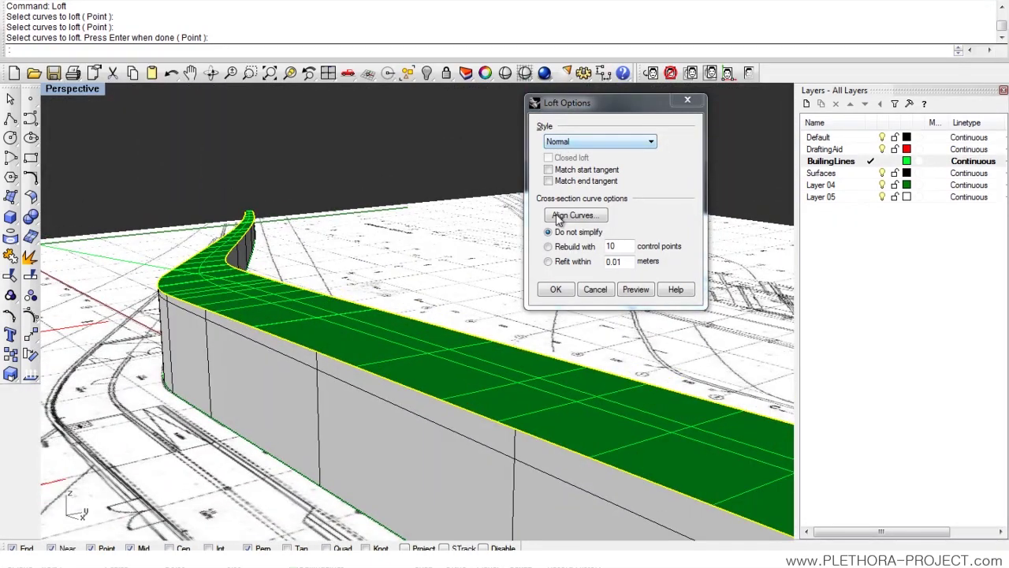
{"action": "right_click_drag", "start_coordinate": [237, 313], "coordinate": [288, 260]}
{"action": "scroll", "coordinate": [288, 260], "scroll_direction": "down", "scroll_amount": 5}
{"action": "right_click_drag", "start_coordinate": [369, 245], "coordinate": [490, 274]}
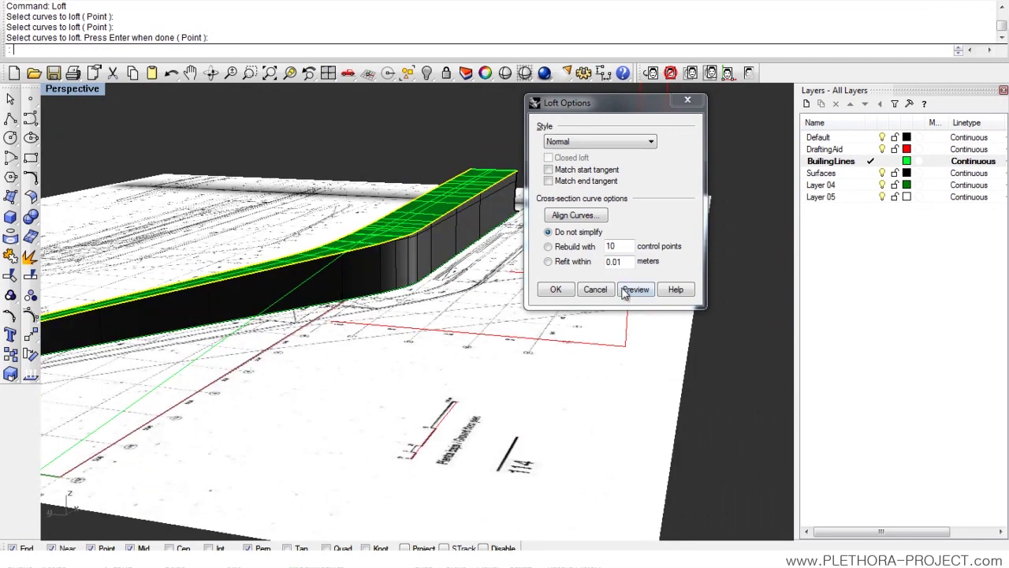
{"action": "left_click", "coordinate": [596, 290]}
- Make Surfaces the current layer and open the list of surface creation commands
{"action": "left_click", "coordinate": [872, 173]}
{"action": "right_click_drag", "start_coordinate": [731, 221], "coordinate": [212, 78]}
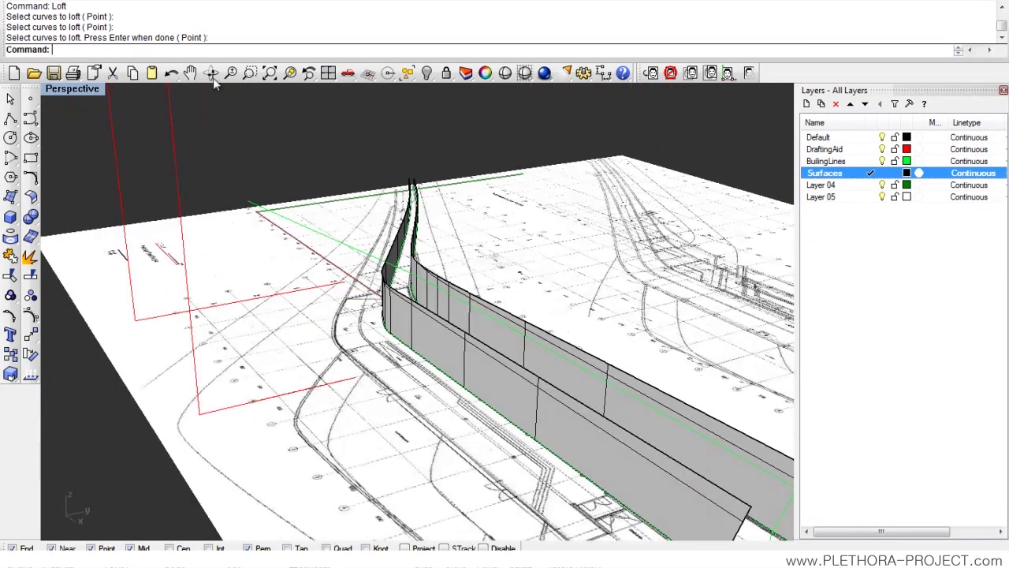
{"action": "left_click", "coordinate": [131, 3]}
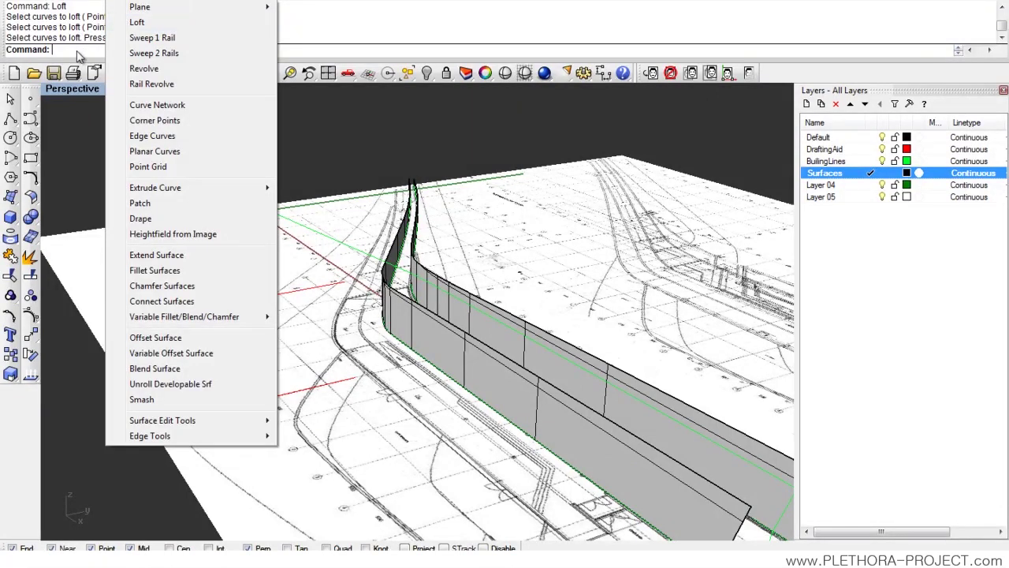